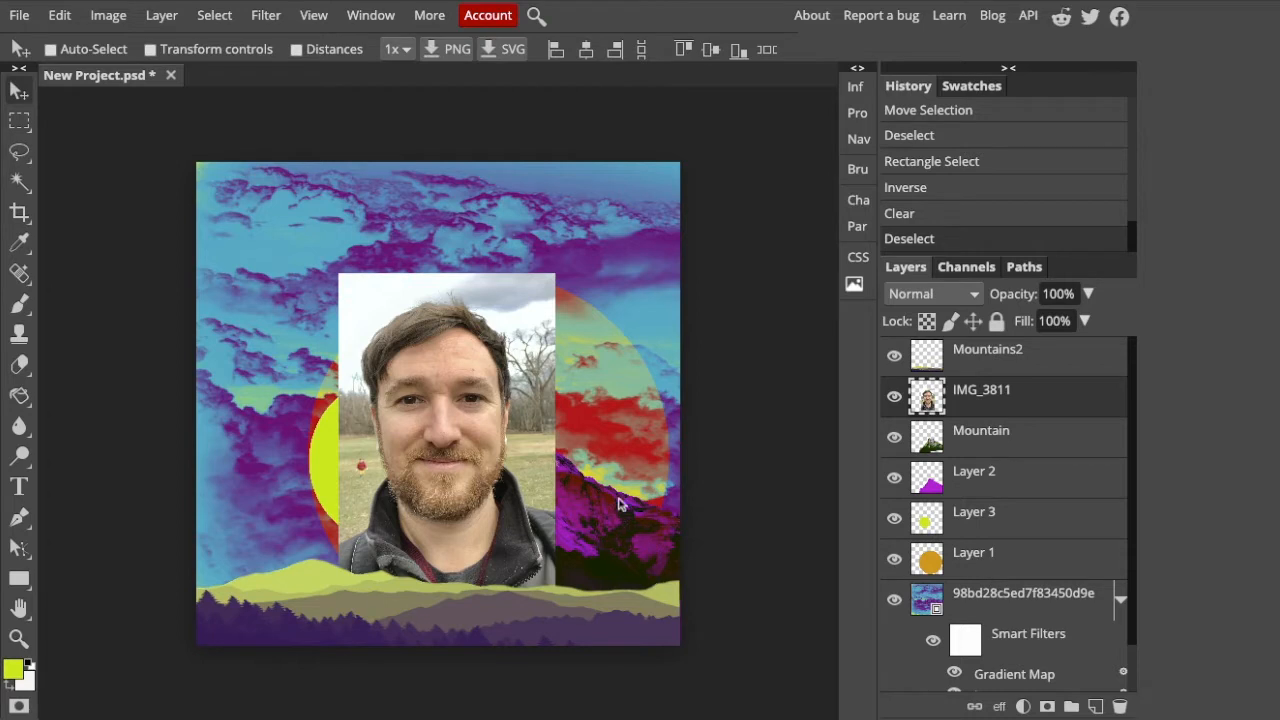
Step: Review the composition's layers from the background up to Mountains2, and keep the IMG_3811 portrait layer active
scroll(979, 606, "down", 1)
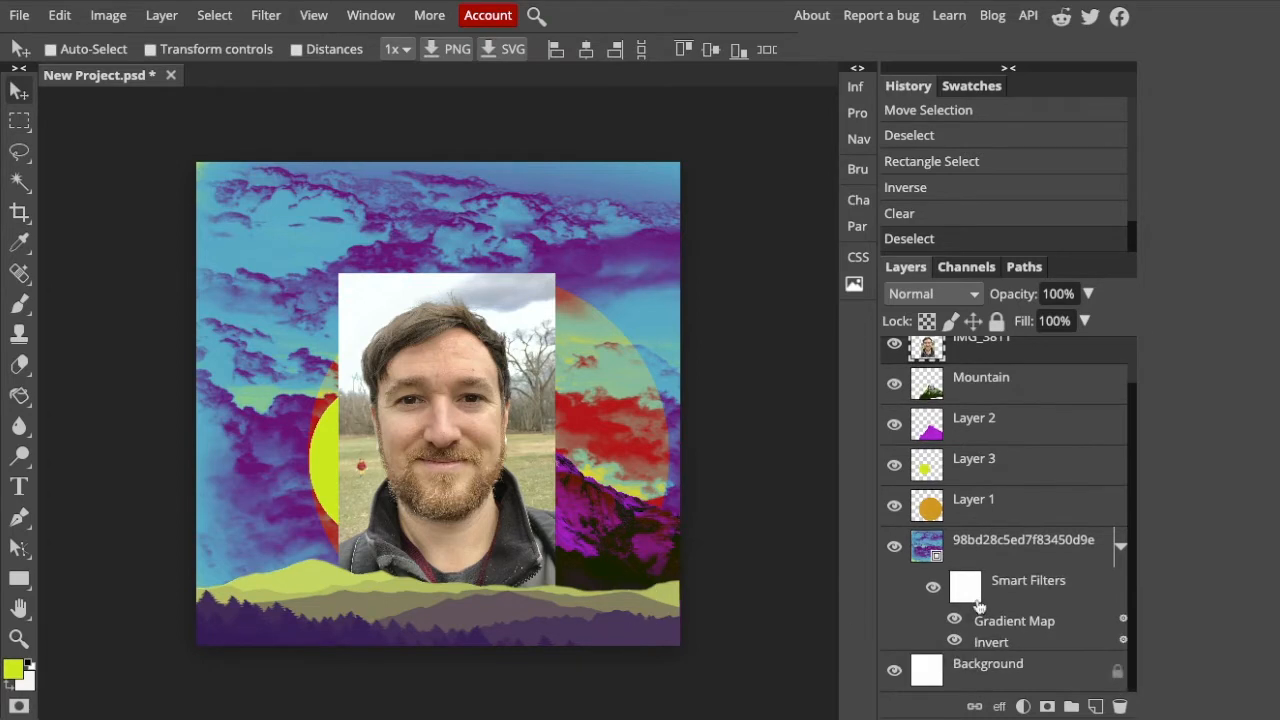
scroll(979, 606, "up", 1)
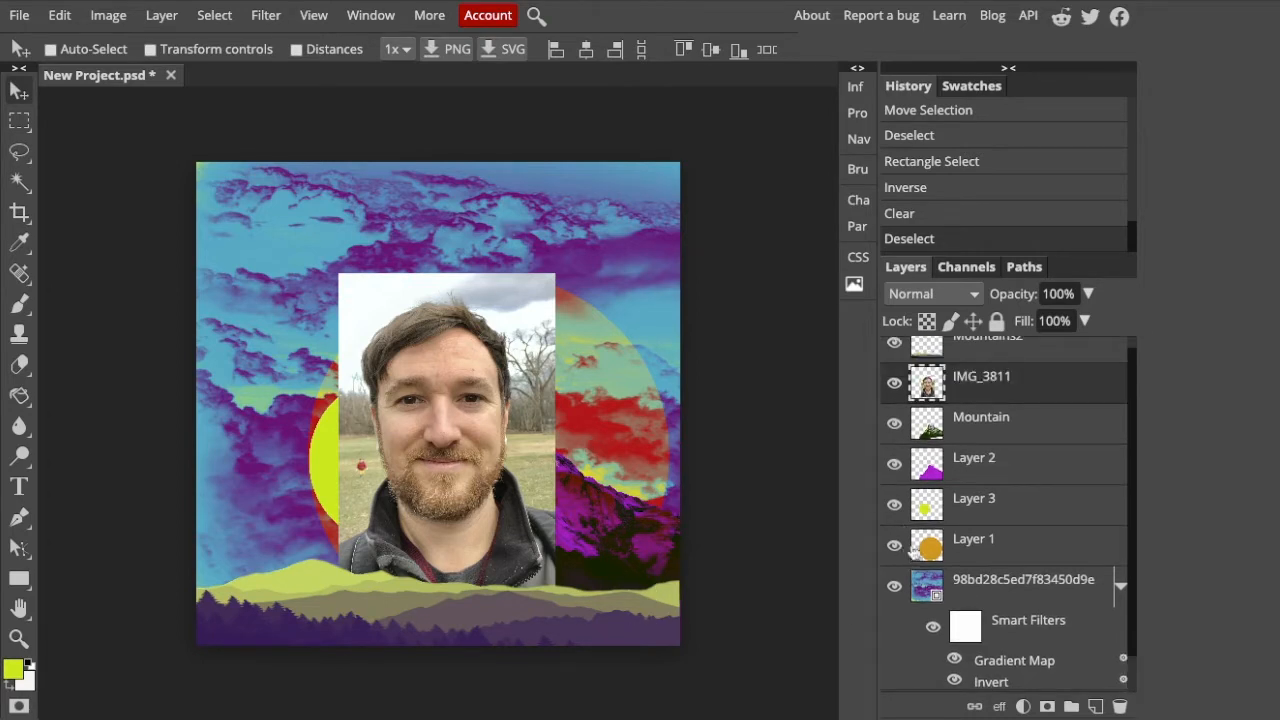
left_click(978, 545)
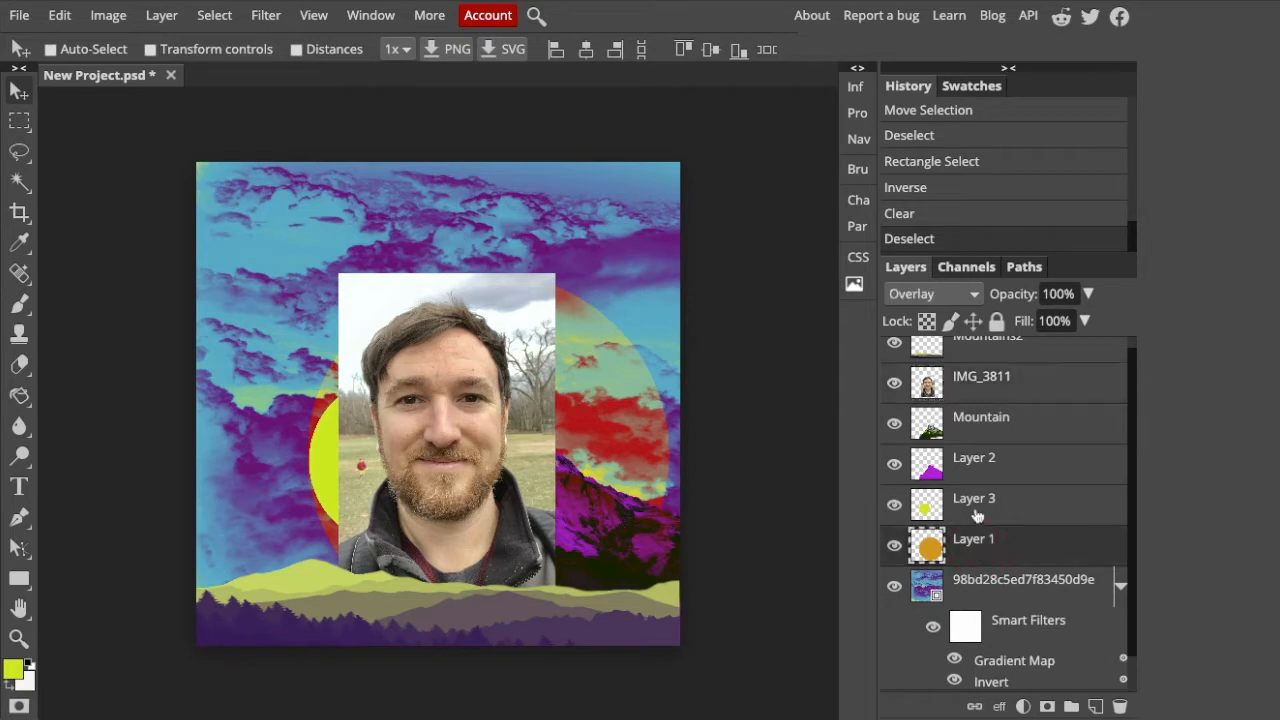
left_click(977, 512)
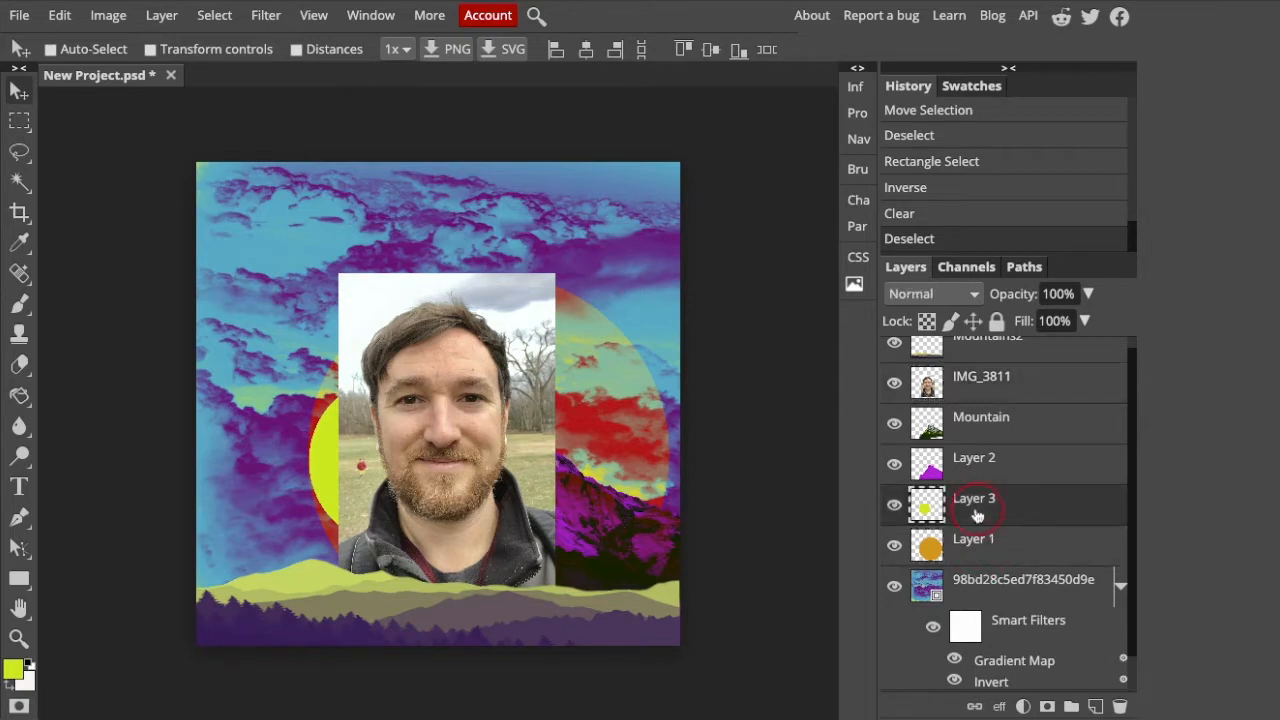
left_click(985, 394)
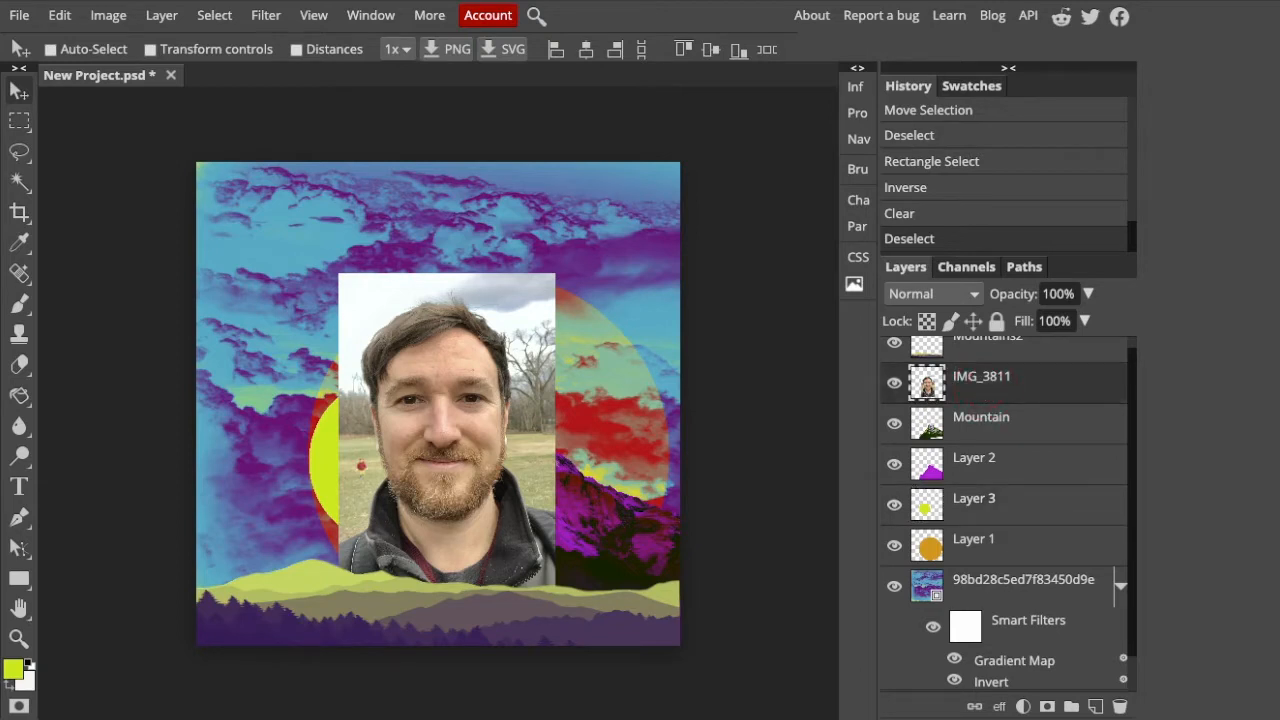
scroll(983, 460, "up", 1)
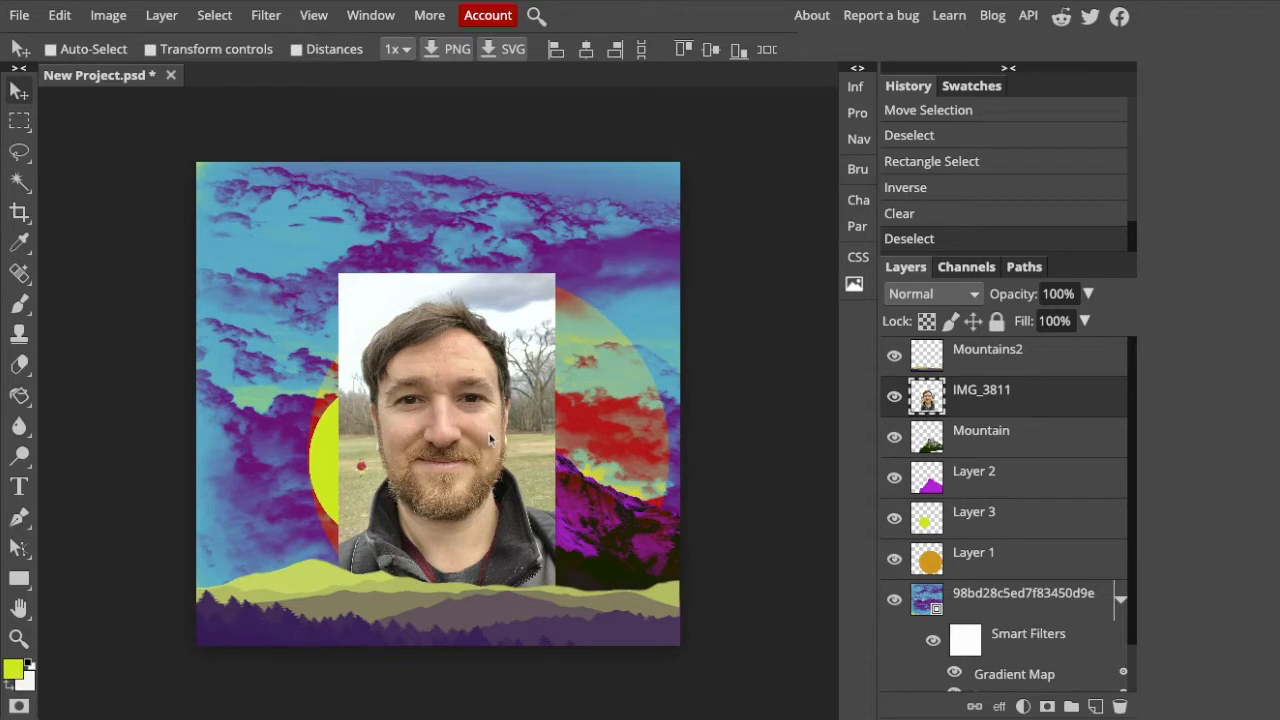
Step: Check whether the IMG_3811 portrait layer still needs to be rasterized
left_click(161, 15)
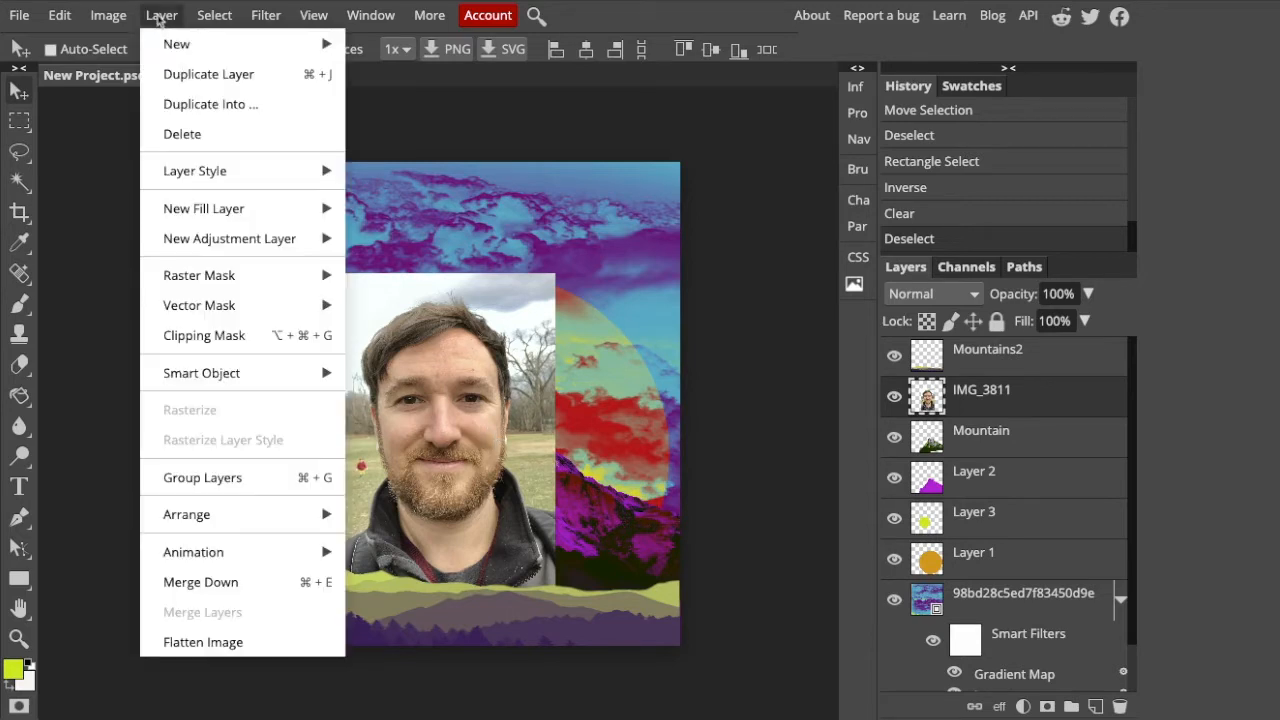
left_click(184, 416)
left_click(19, 95)
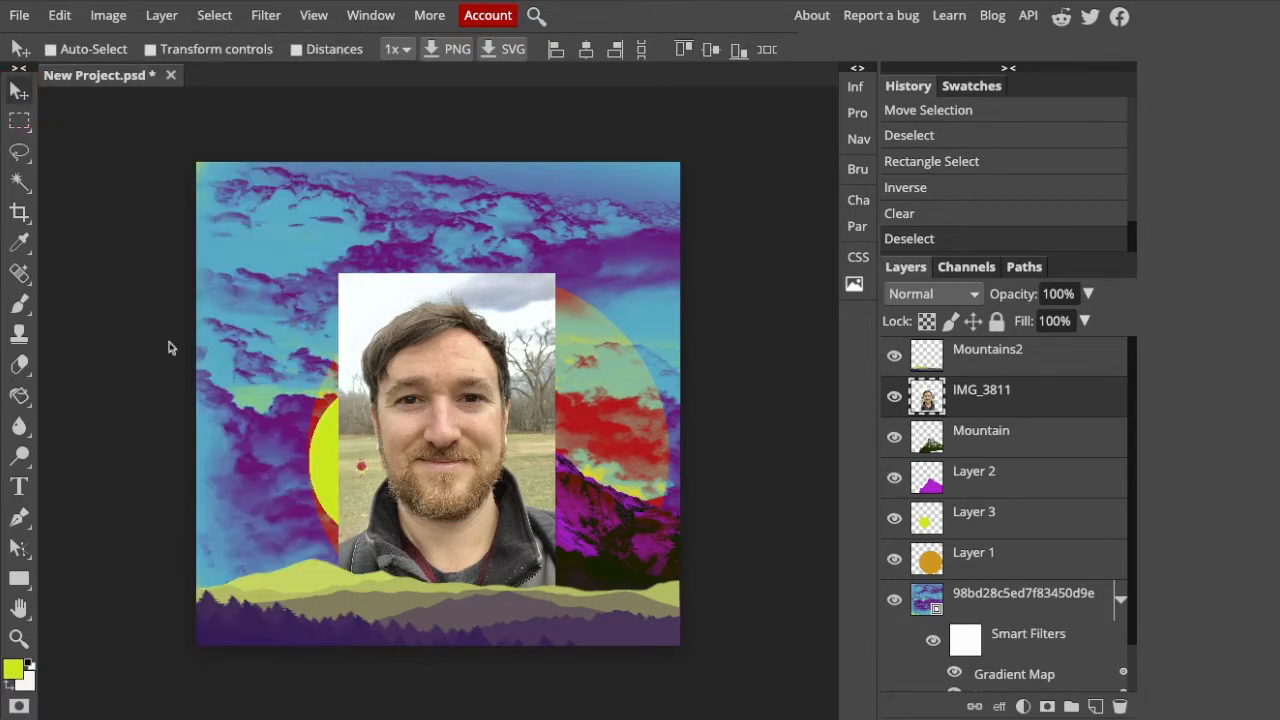
Step: Select the white sky left of the man's head with the Magic Wand at tolerance 40 and delete it from IMG_3811
left_click(20, 183)
left_click(20, 183)
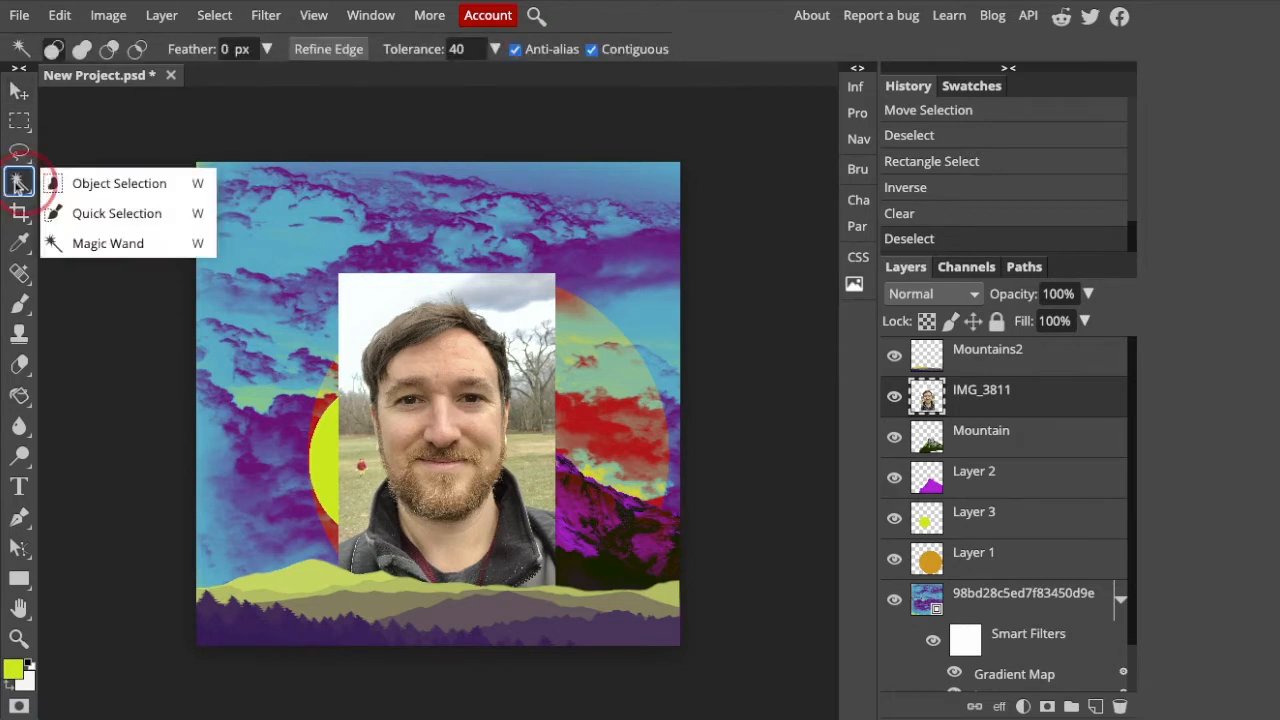
left_click(120, 195)
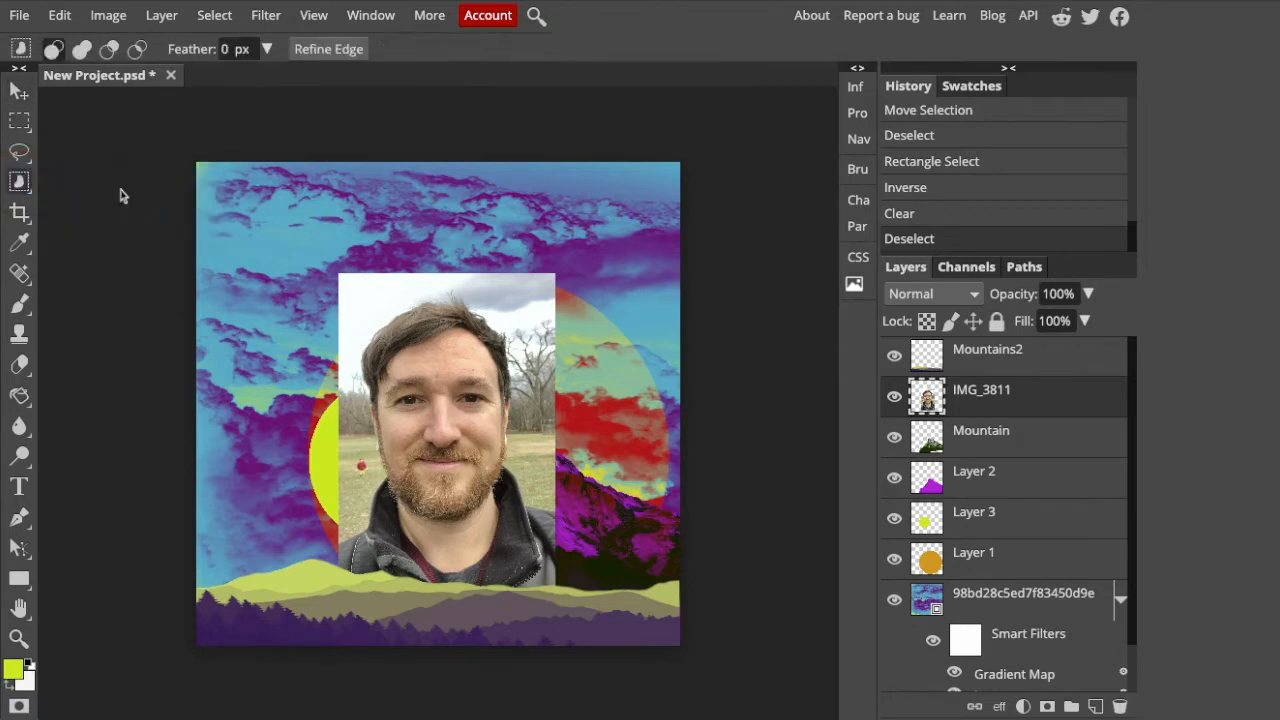
left_click(20, 183)
left_click(115, 245)
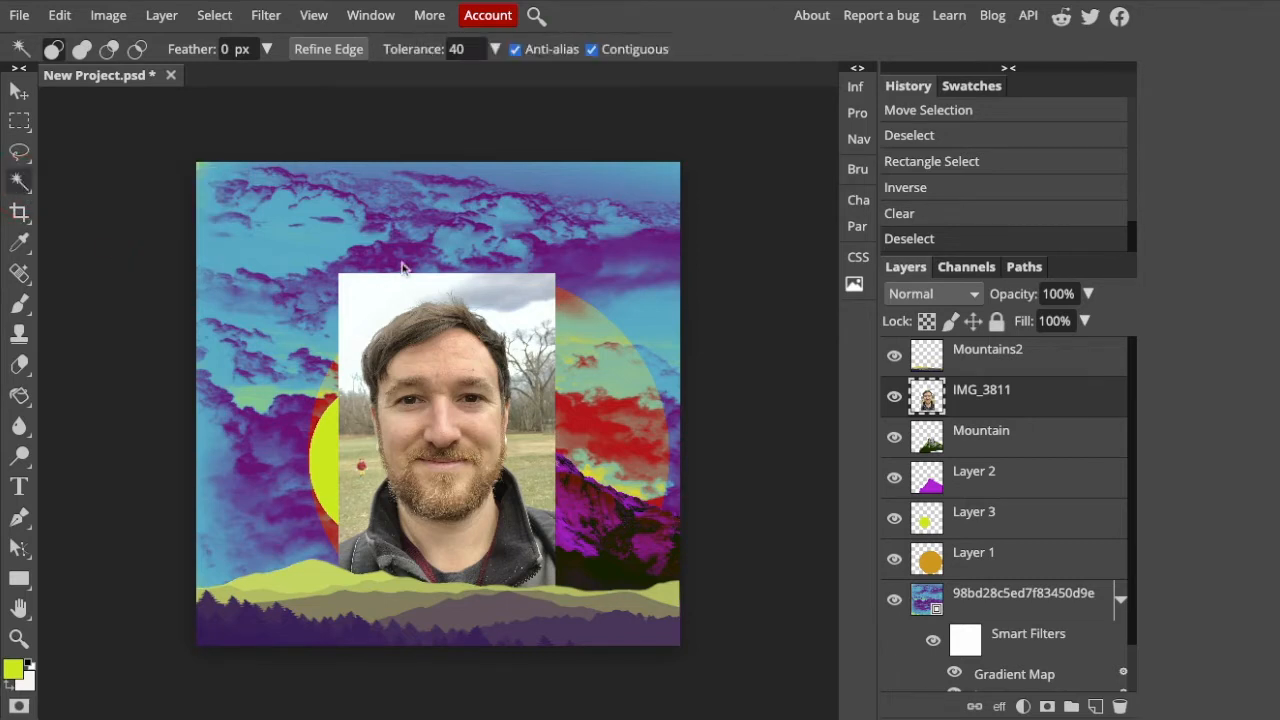
left_click(373, 313)
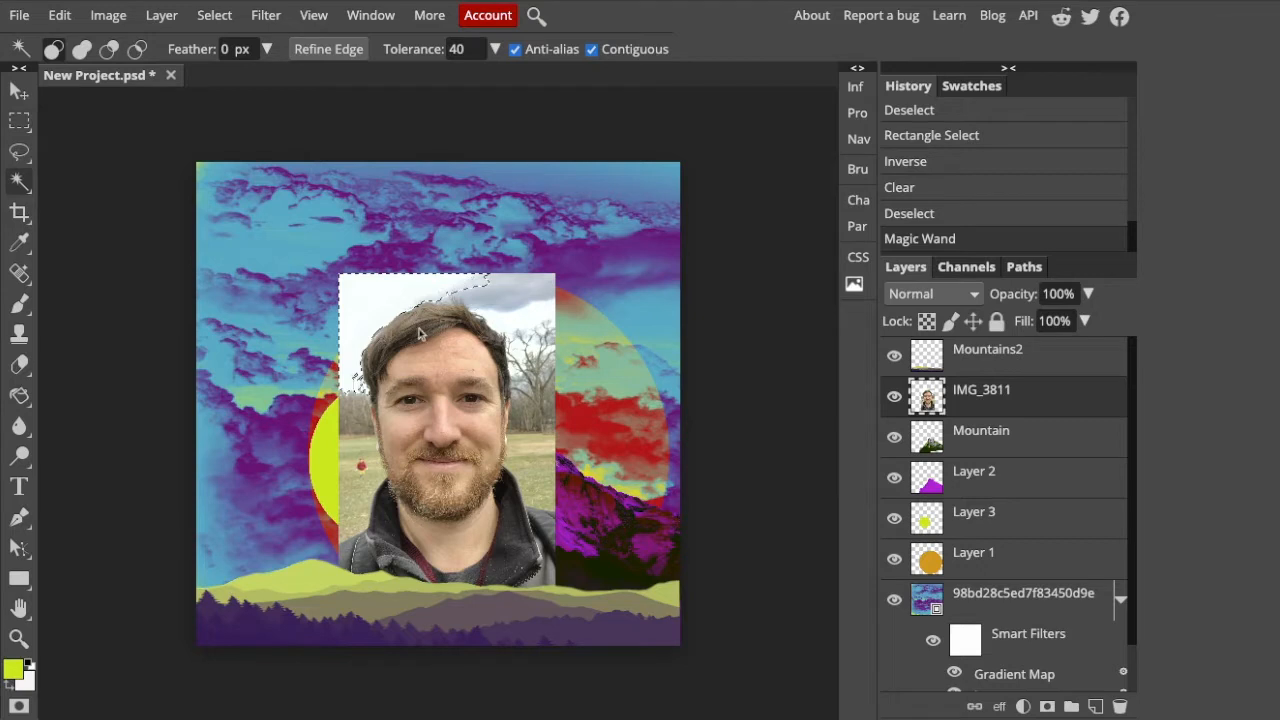
key("Delete")
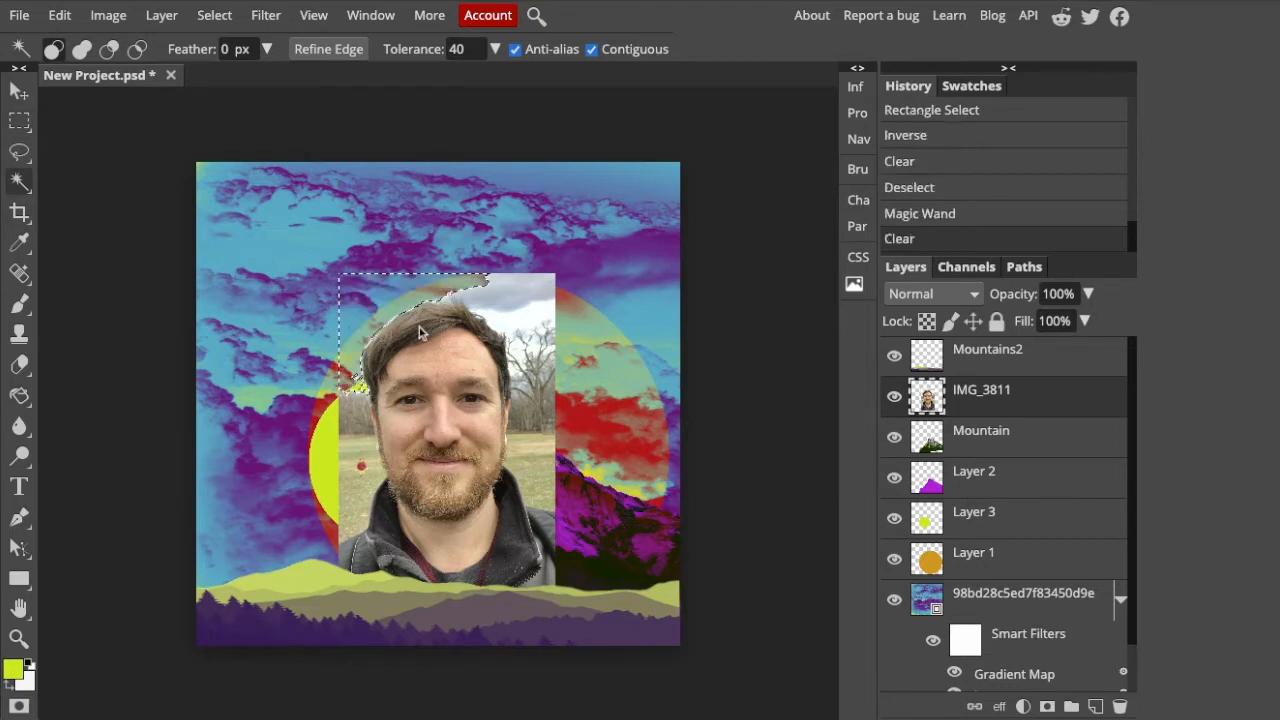
Step: Remove the grey cloud and the white sky strip at the portrait's upper right corner using Magic Wand selections
left_click(491, 308)
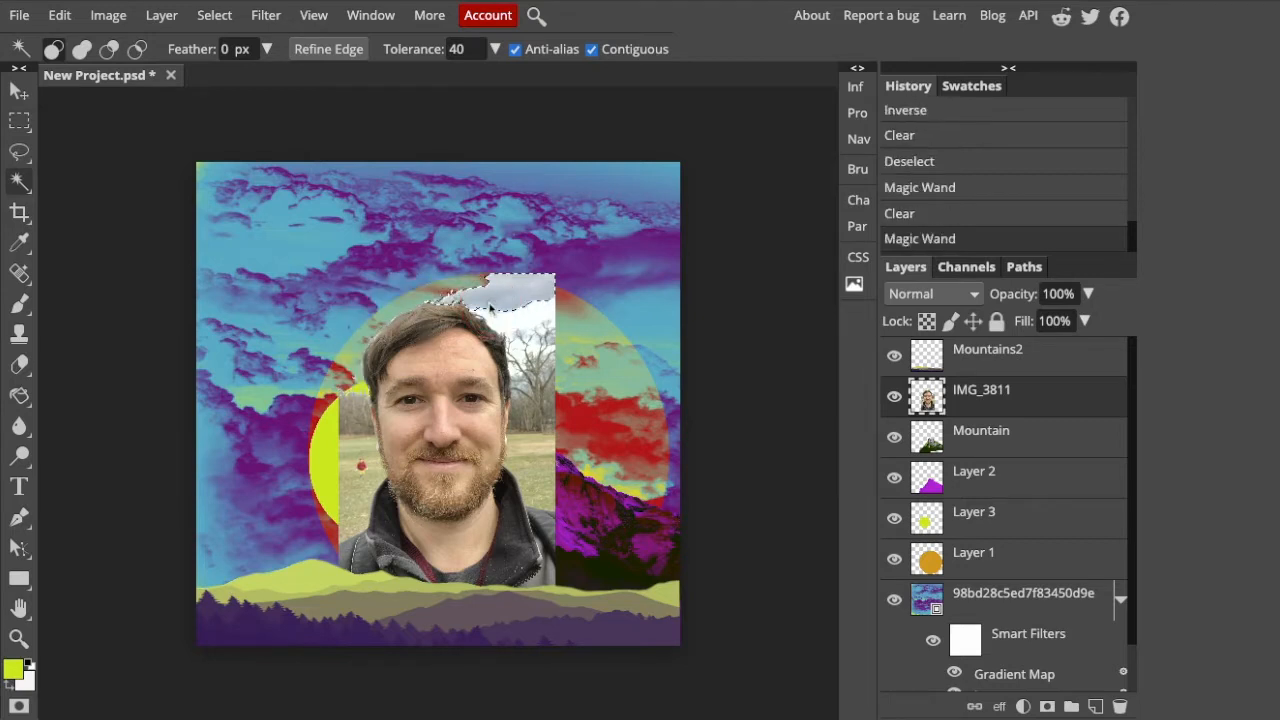
key("Delete")
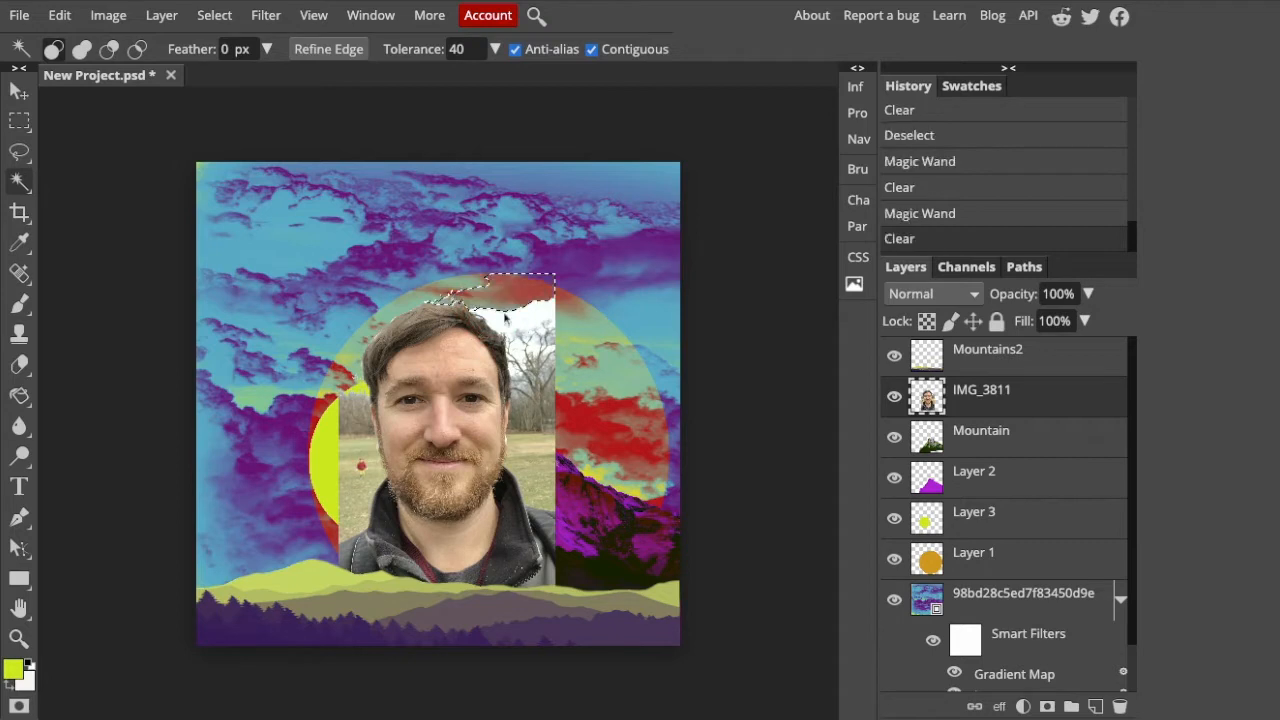
left_click(503, 320)
key("Delete")
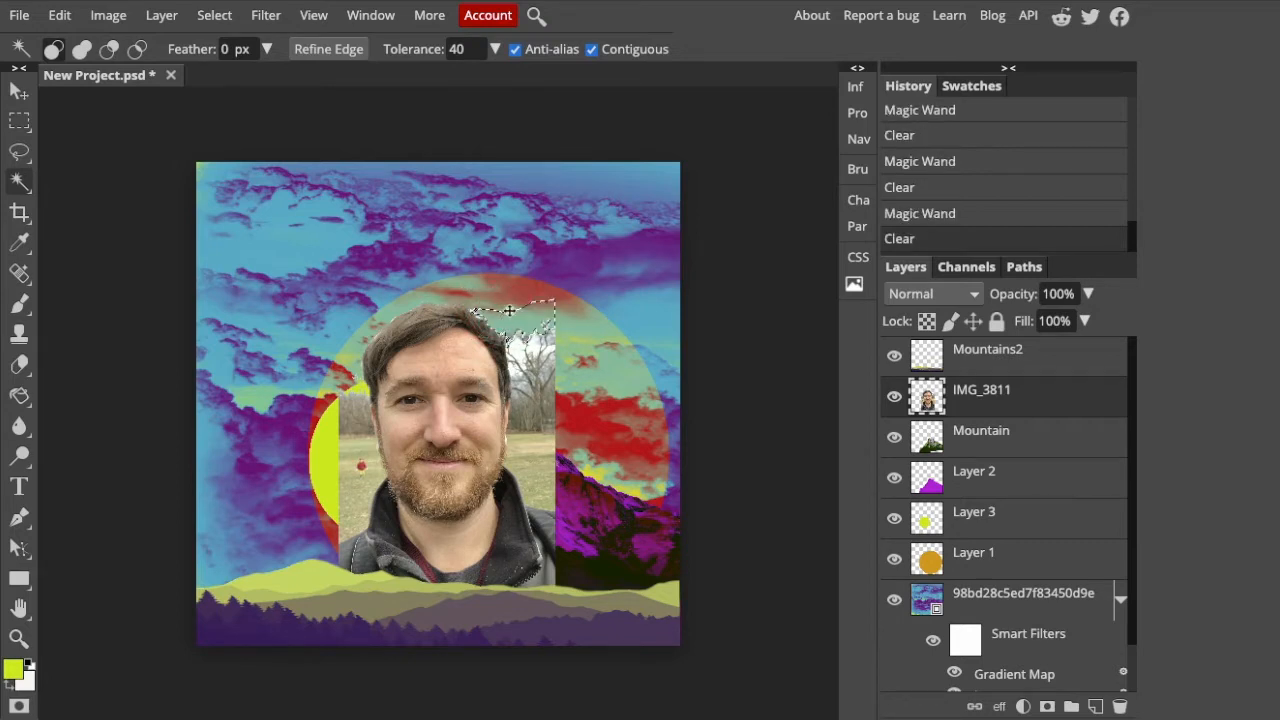
Step: Delete two small patches of sky between the tree branches right of the hair using Magic Wand selections
left_click(522, 350)
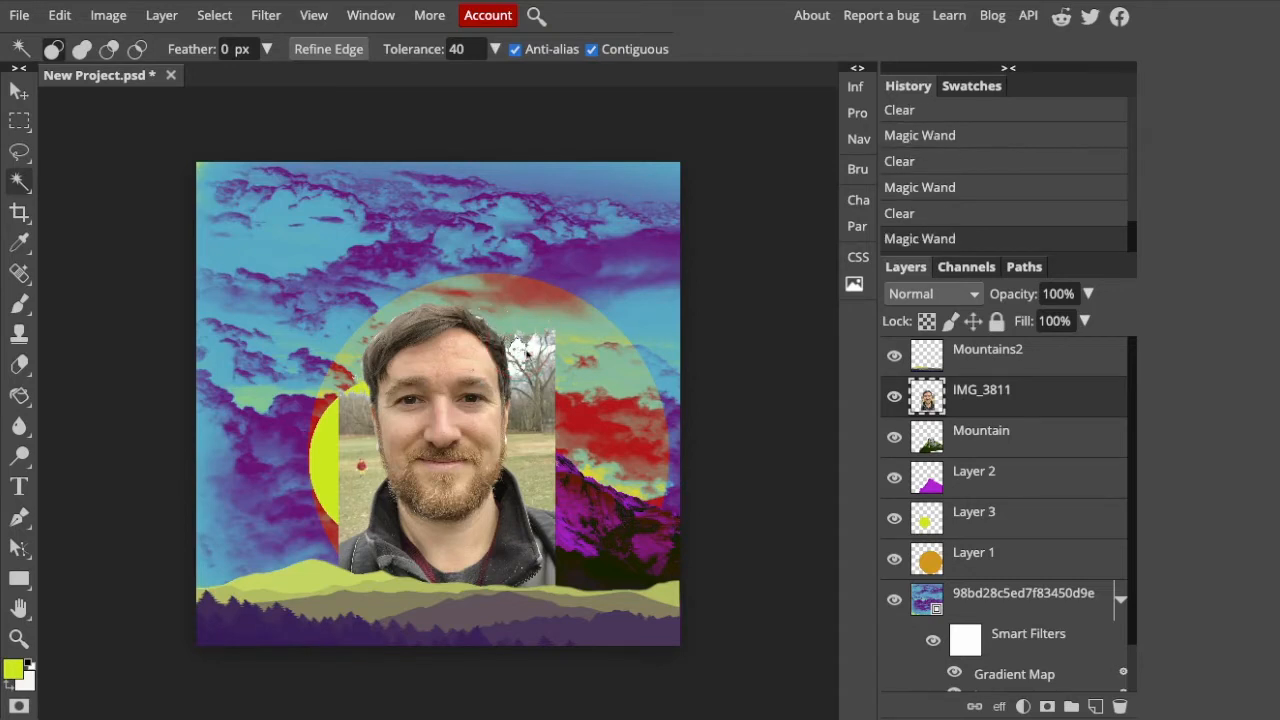
key("Delete")
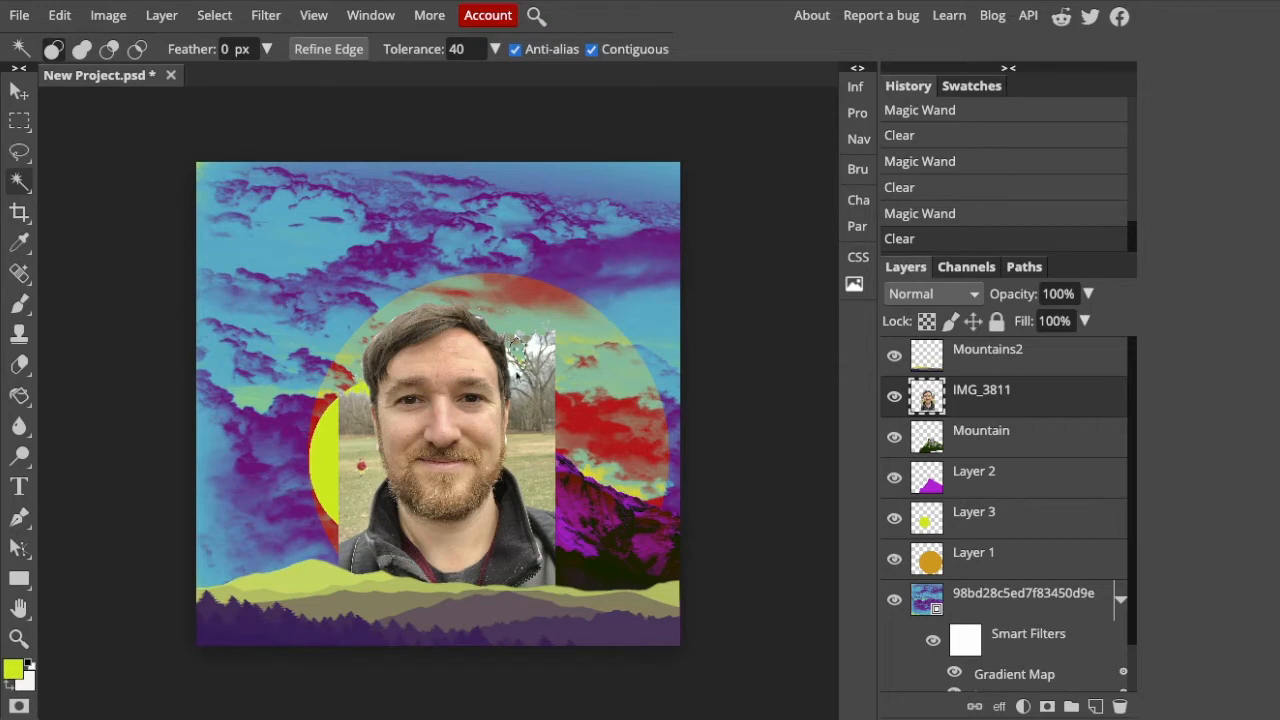
left_click(514, 372)
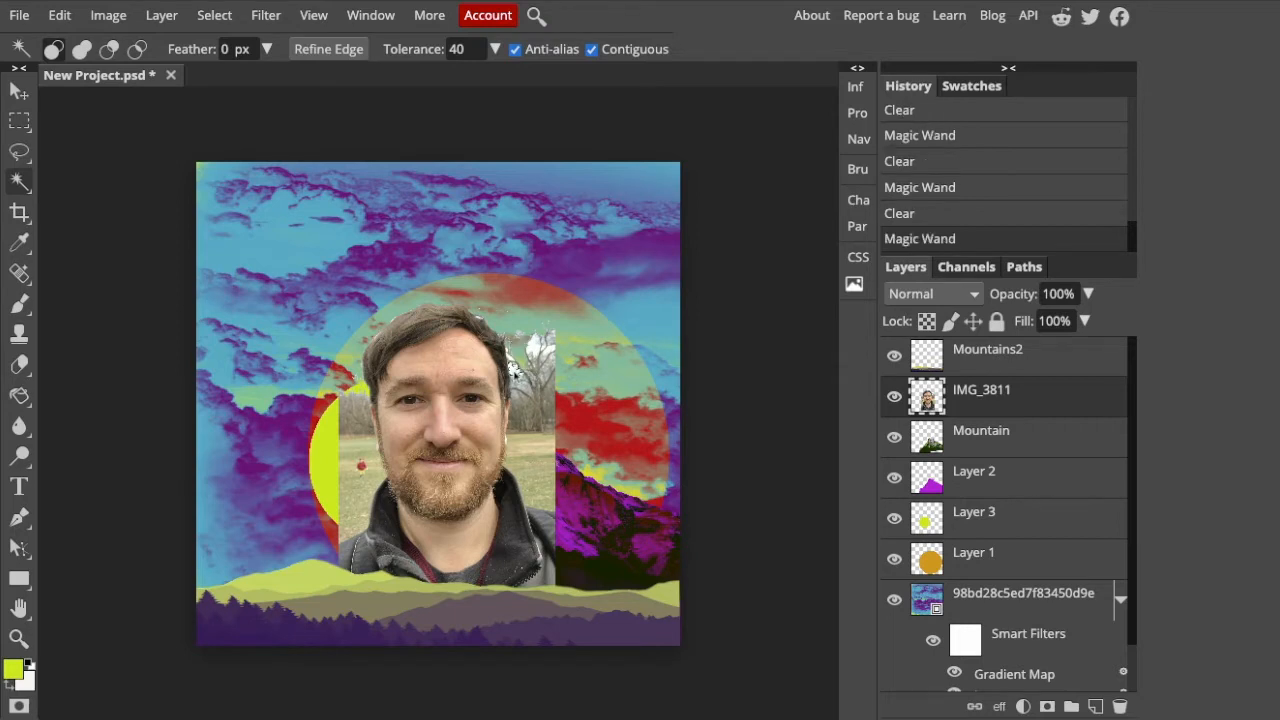
key("Delete")
left_click(521, 453)
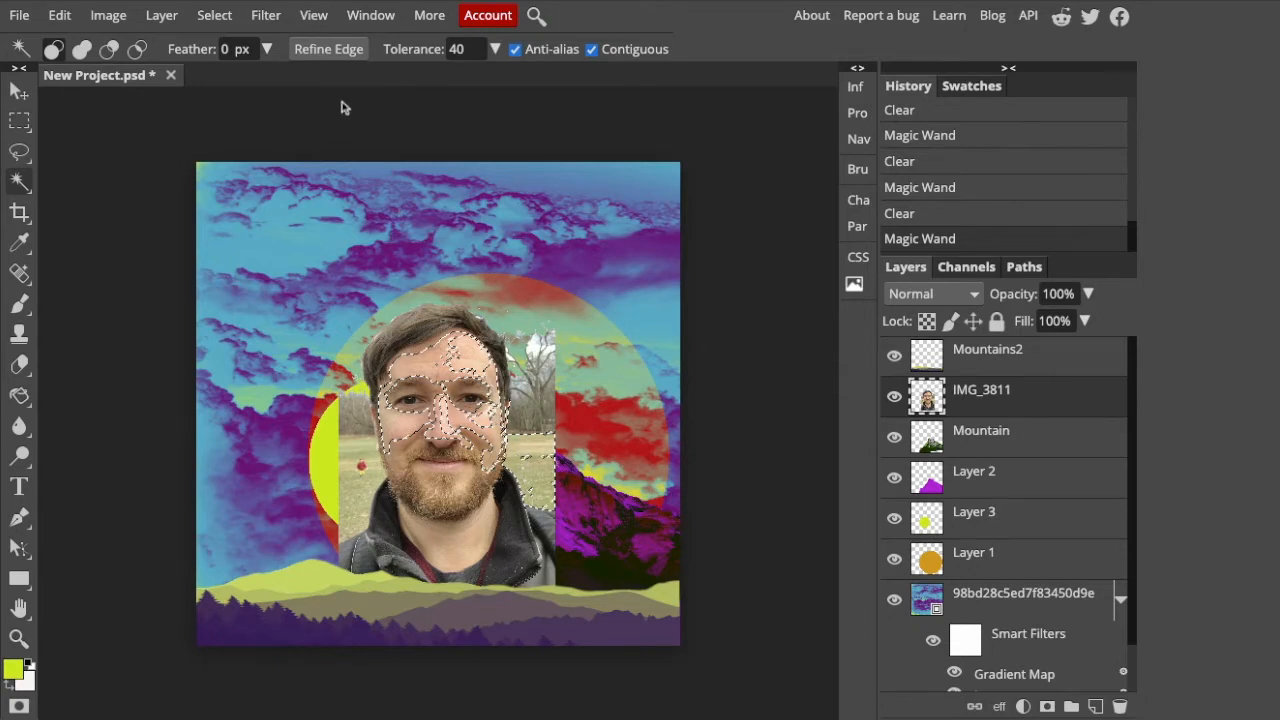
left_click(217, 17)
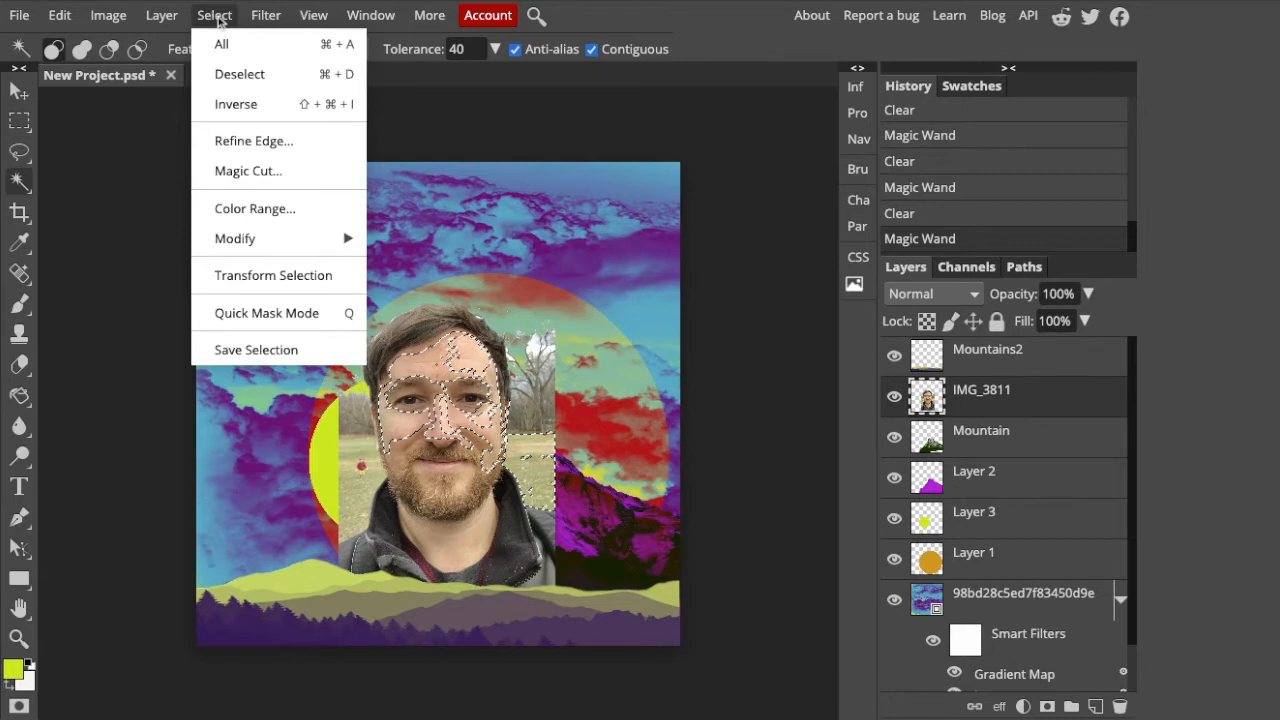
left_click(236, 77)
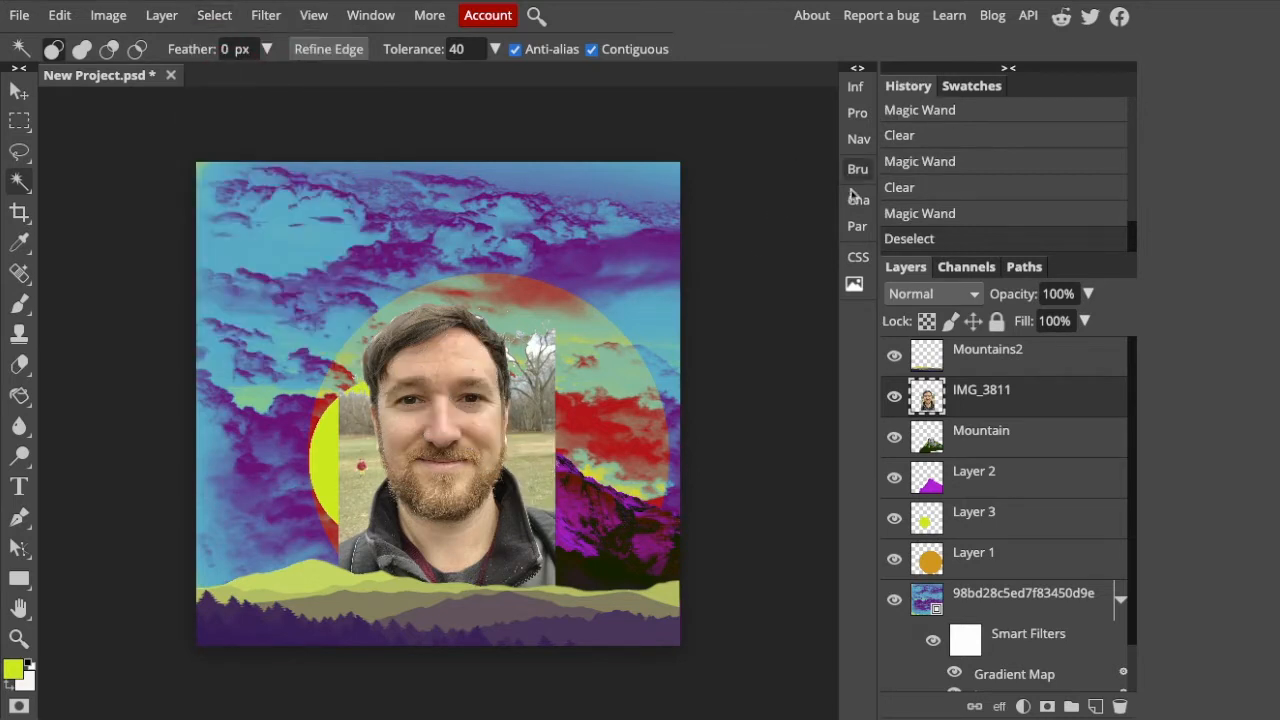
Step: Outline the trees and field left of the face with the freehand Lasso, following the head's edge, and delete them
left_click(857, 143)
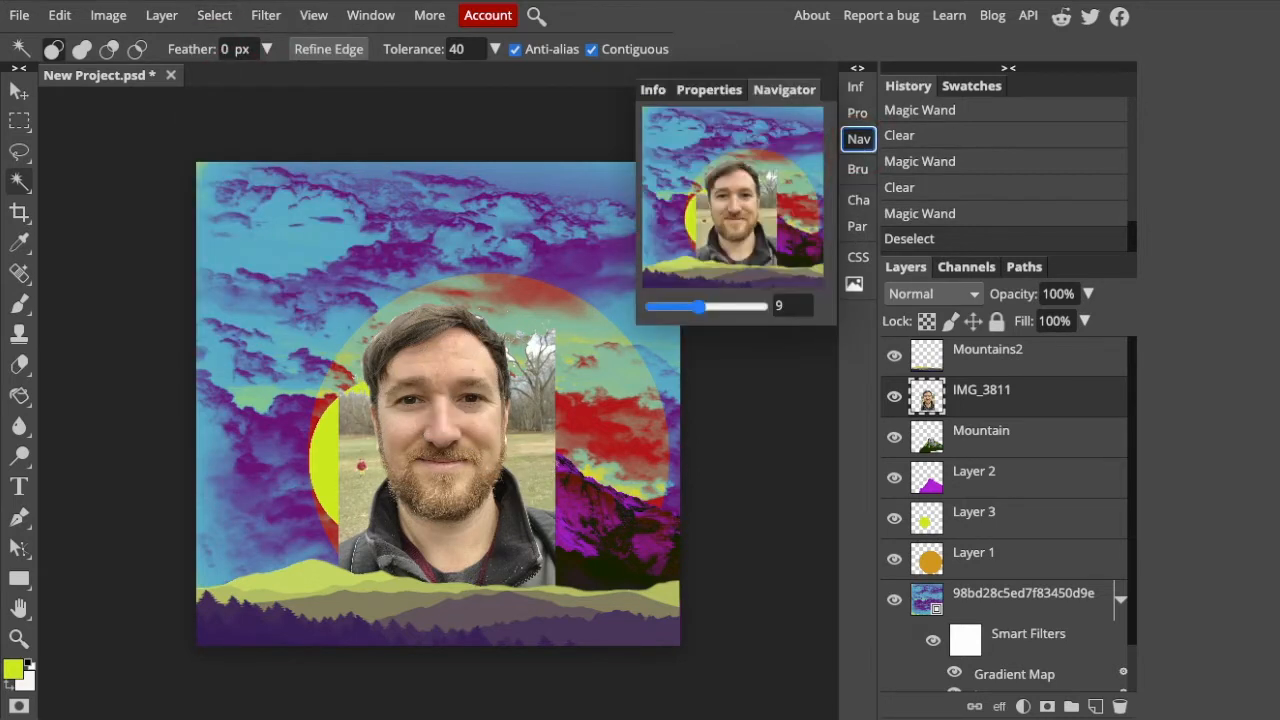
left_click(703, 314)
left_click_drag(703, 314, 713, 310)
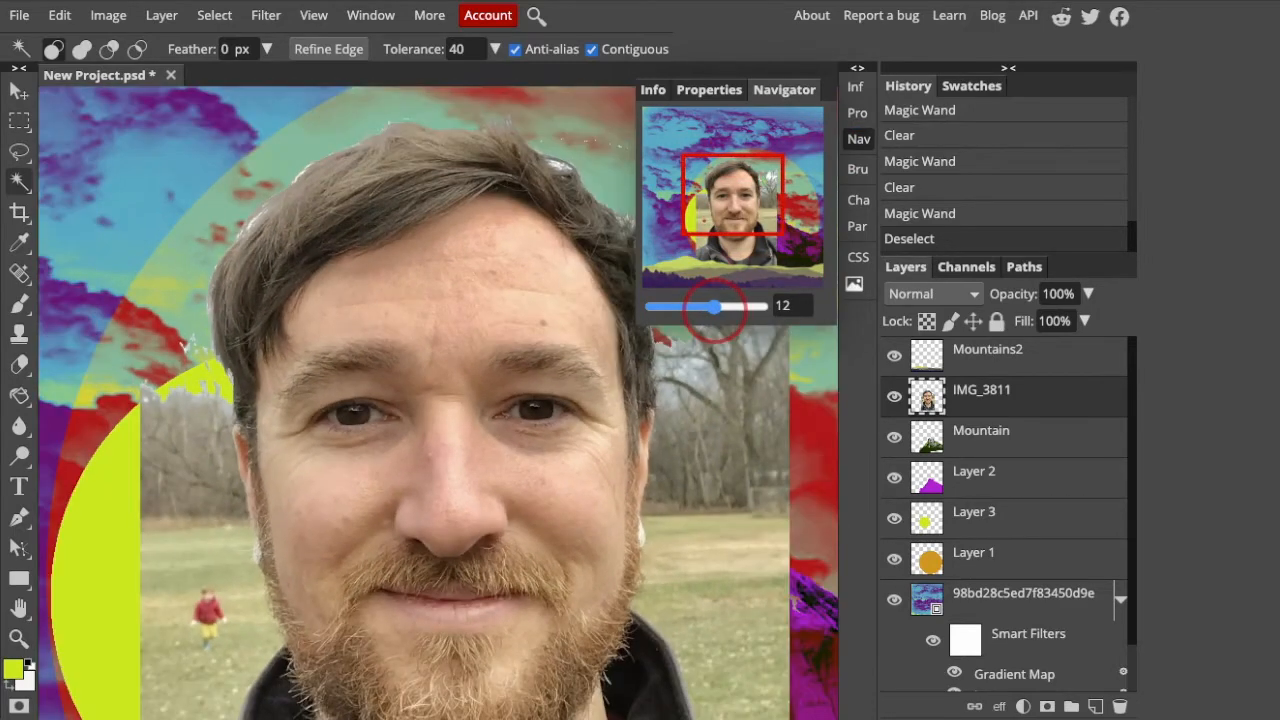
left_click(732, 187)
left_click_drag(732, 188, 733, 197)
right_click(20, 153)
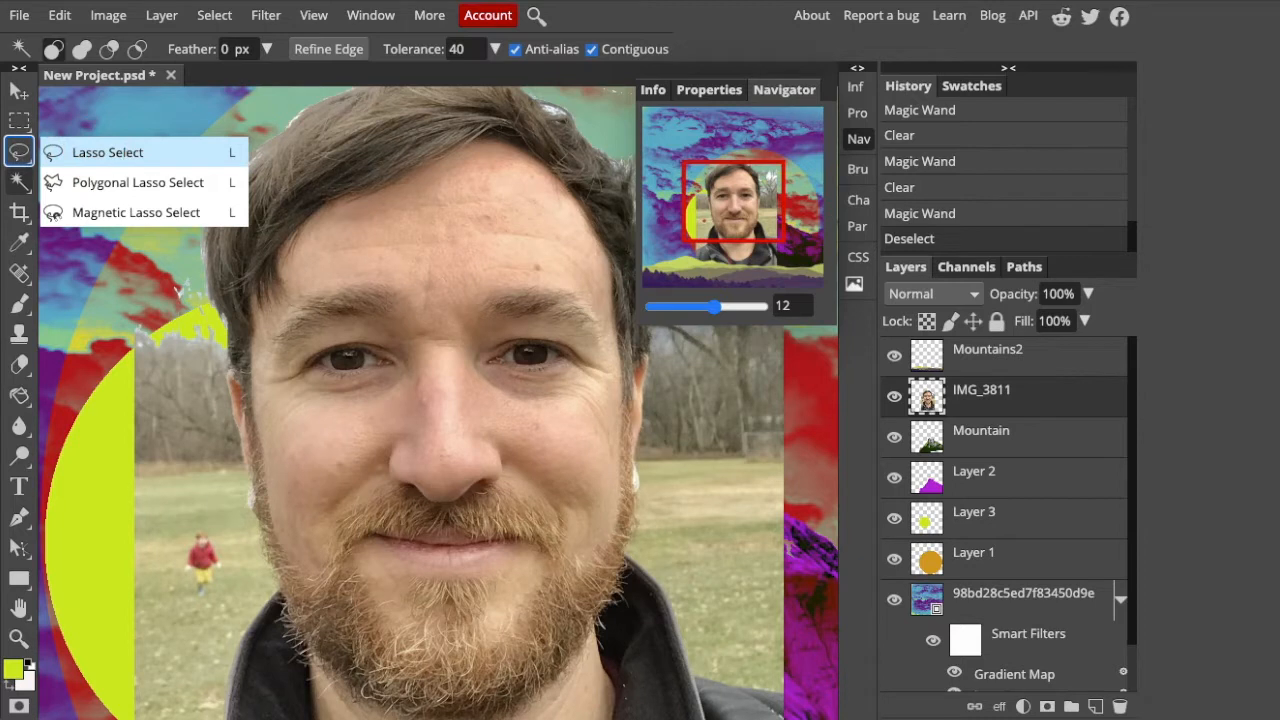
left_click(95, 153)
mouse_move(225, 331)
left_mouse_down()
mouse_move(250, 505)
mouse_move(281, 588)
mouse_move(147, 627)
mouse_move(123, 605)
mouse_move(95, 522)
mouse_move(81, 391)
mouse_move(96, 310)
mouse_move(106, 286)
mouse_move(175, 265)
mouse_move(209, 300)
mouse_move(198, 304)
mouse_move(229, 346)
left_mouse_up()
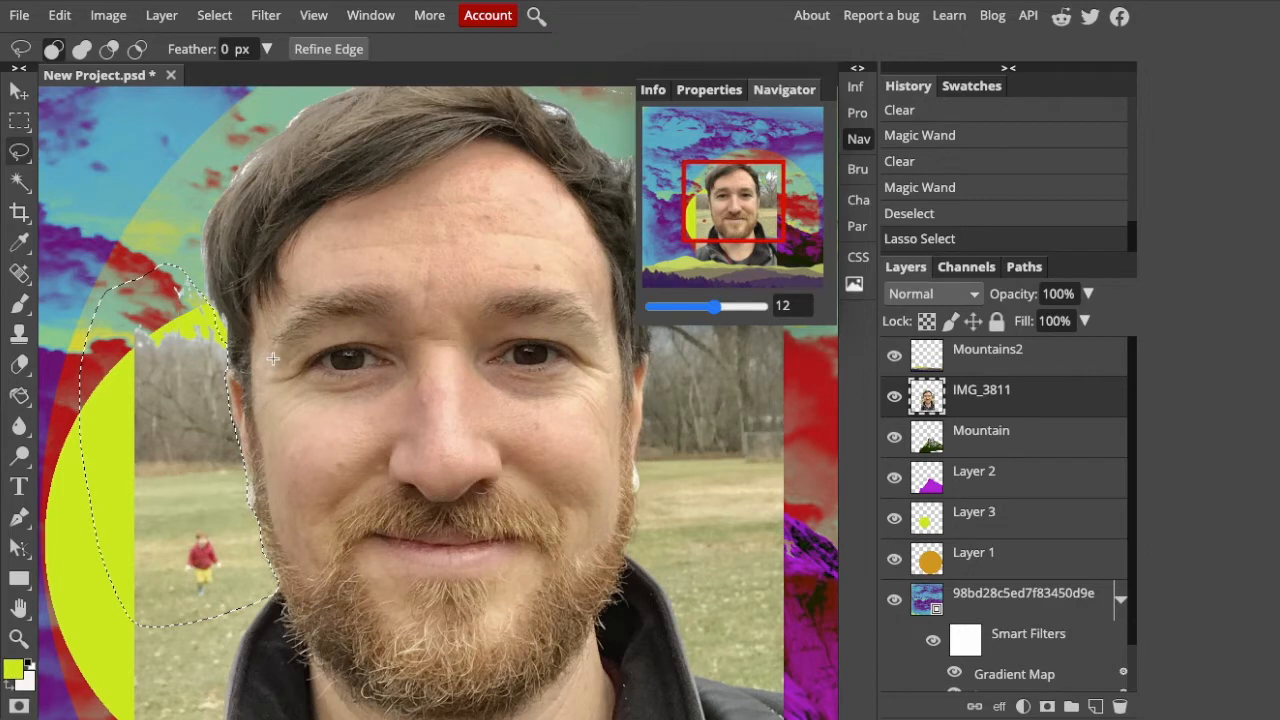
key("Delete")
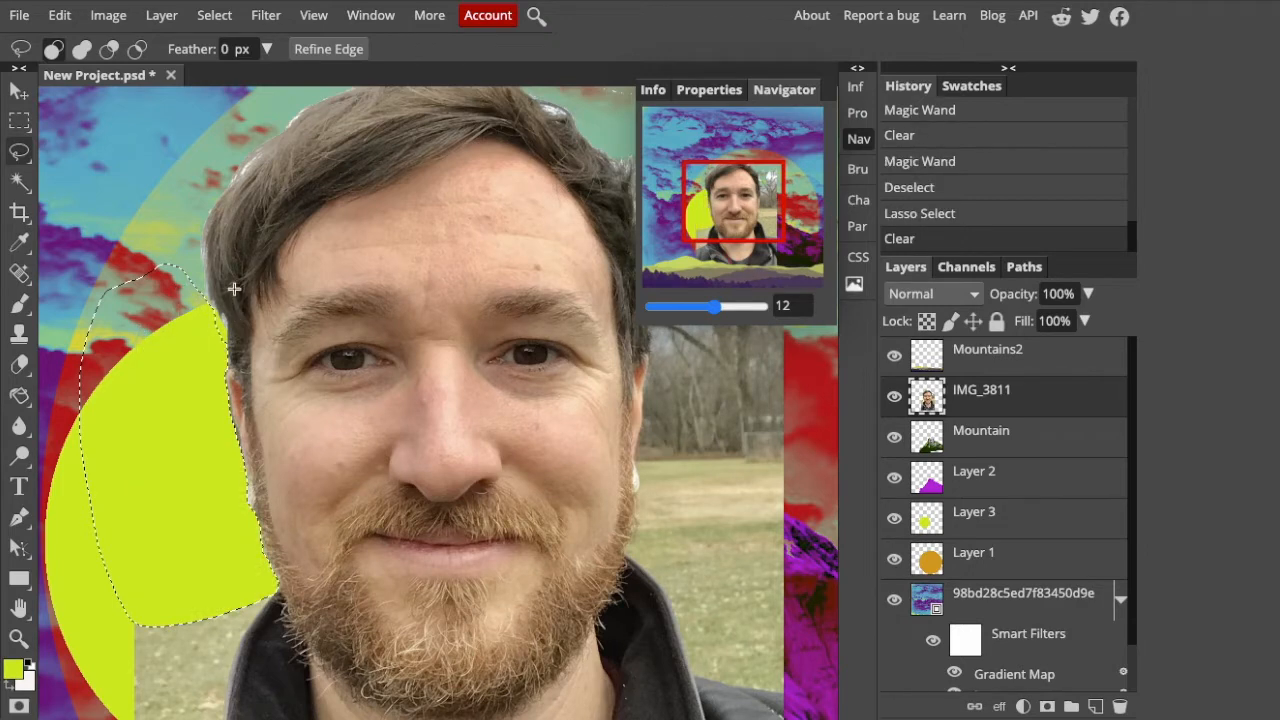
Step: Select the leftover grass beside the left side of the jacket collar with the Magic Wand and delete it
left_click_drag(748, 209, 743, 207)
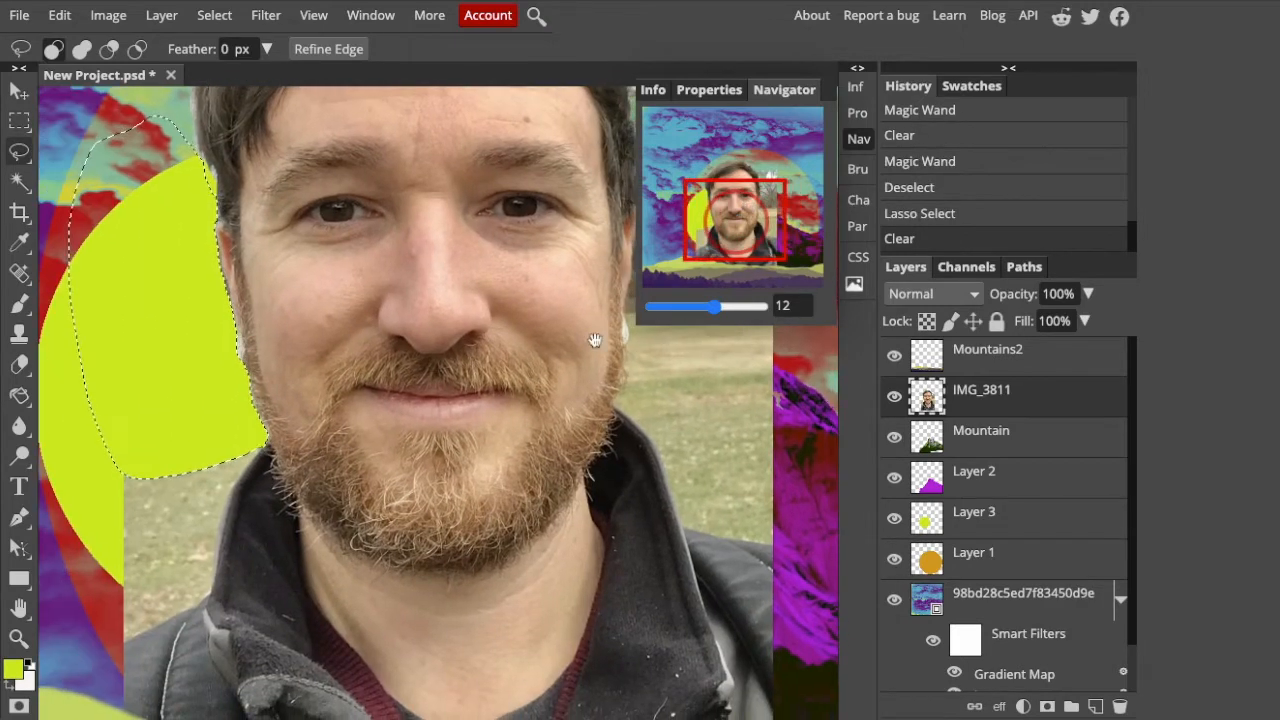
left_click(20, 183)
left_click(173, 525)
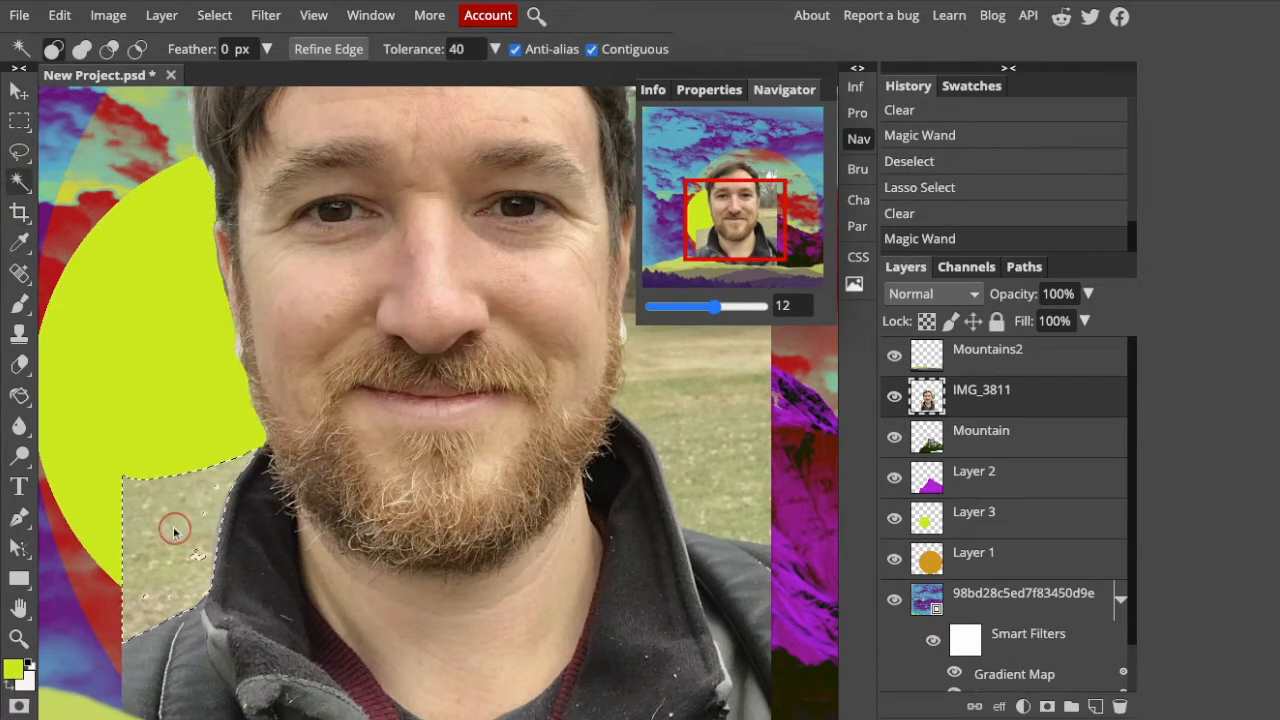
key("Delete")
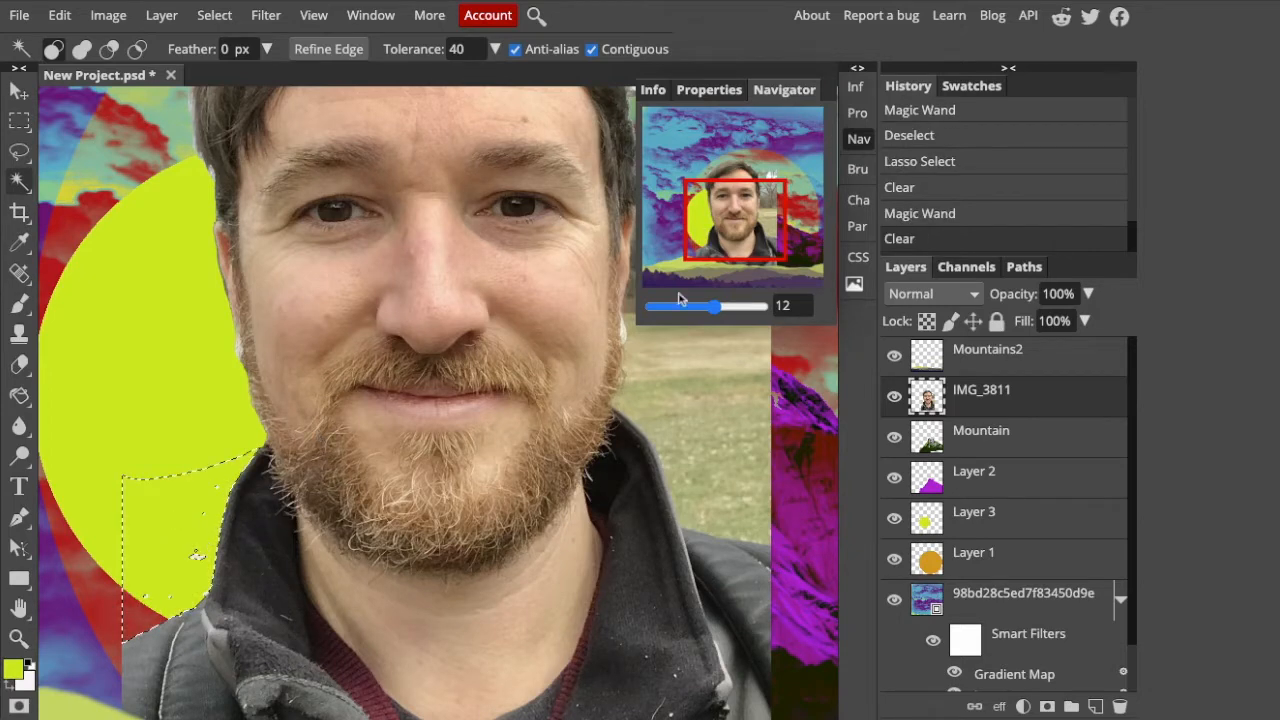
Step: Outline the trees and field right of the face with the freehand Lasso, from the hair to the collar, and delete them
left_click_drag(741, 228, 751, 227)
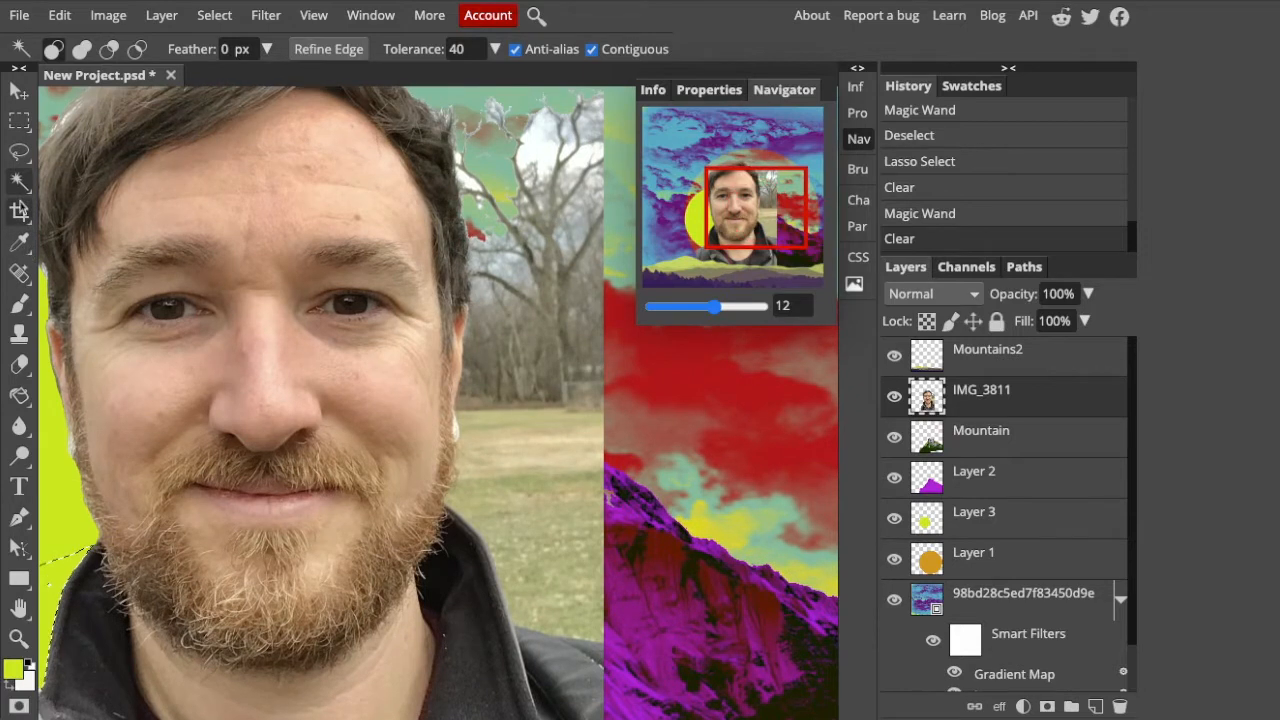
left_click(19, 151)
left_click(439, 104)
mouse_move(439, 104)
left_mouse_down()
mouse_move(440, 150)
mouse_move(474, 230)
mouse_move(444, 502)
mouse_move(480, 518)
mouse_move(660, 466)
mouse_move(628, 352)
mouse_move(606, 114)
mouse_move(582, 84)
mouse_move(441, 104)
left_mouse_up()
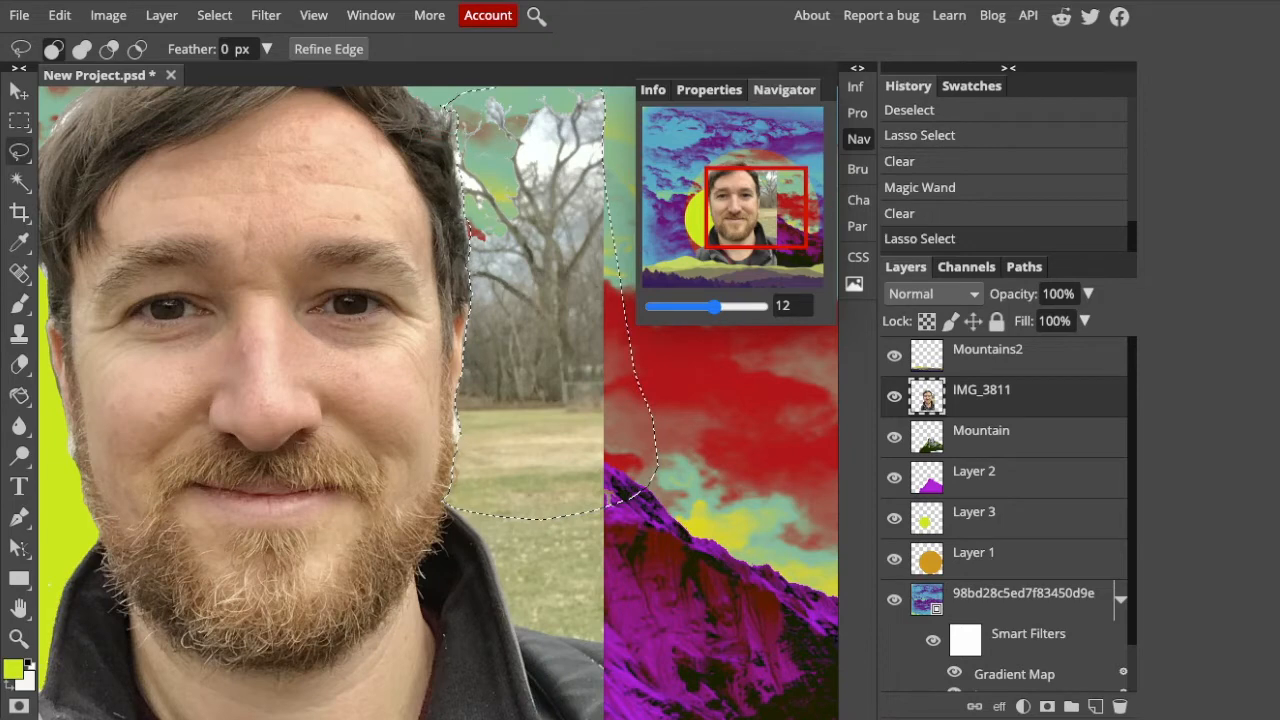
key("Delete")
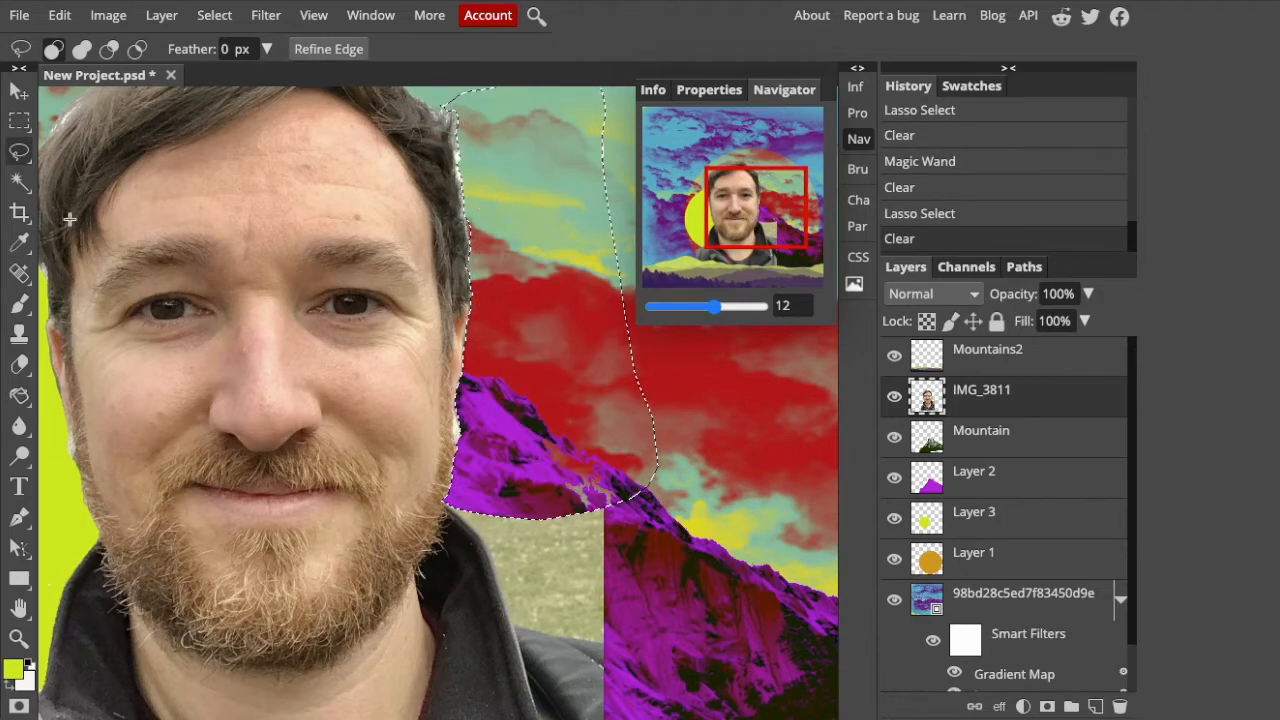
Step: Remove the remaining grass above the right shoulder using a Magic Wand selection
left_click(19, 181)
left_click(534, 557)
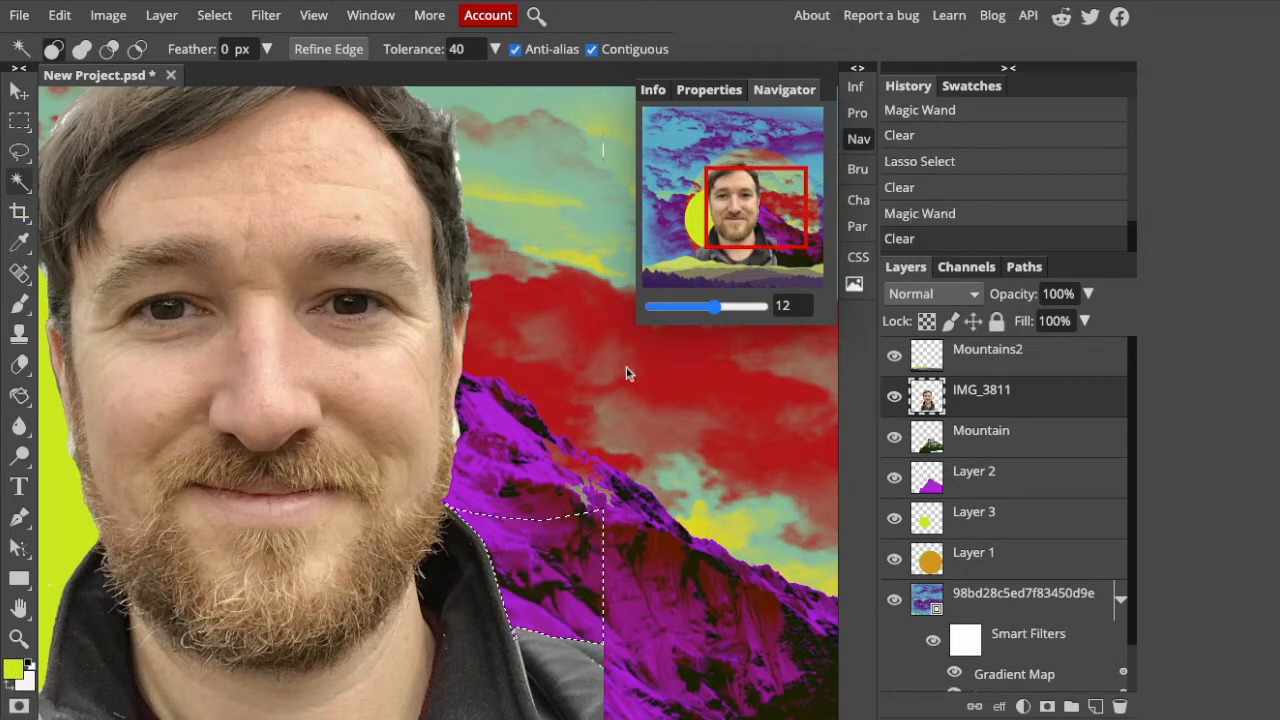
left_click_drag(714, 308, 713, 313)
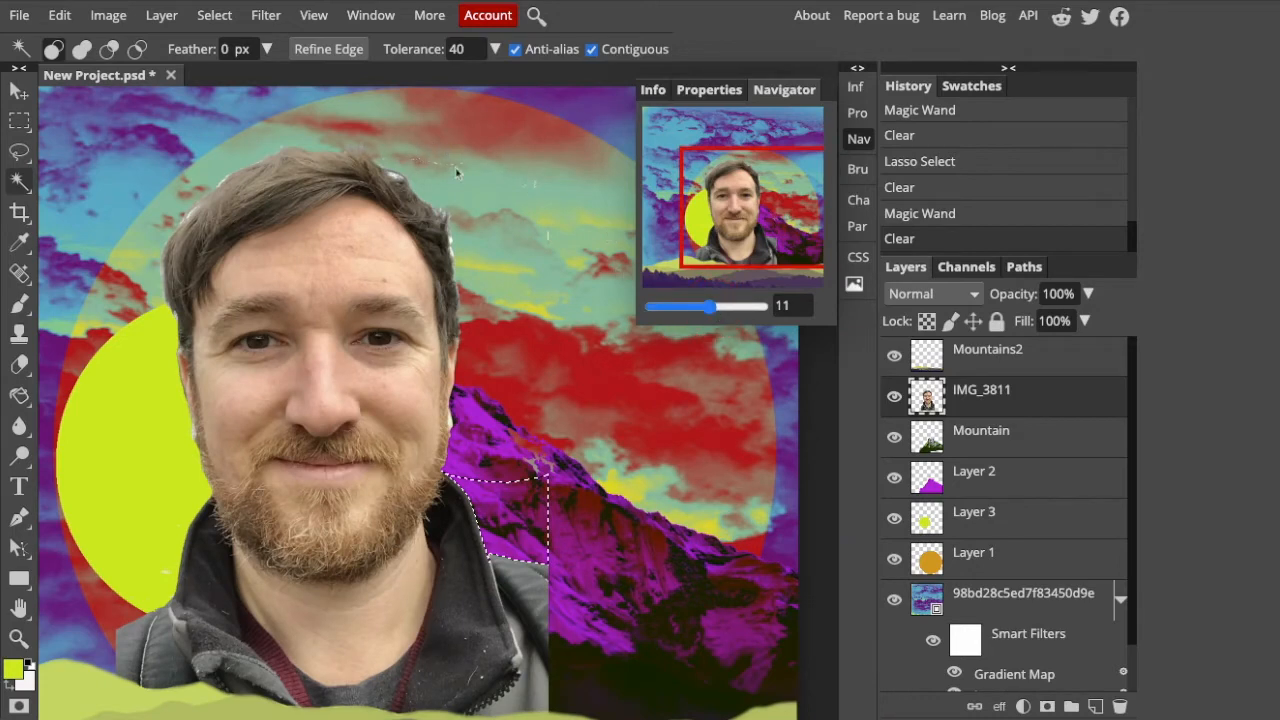
Step: Clear the active selection and erase the stray white specks in the sky beside the man's hair with the Eraser
left_click(718, 311)
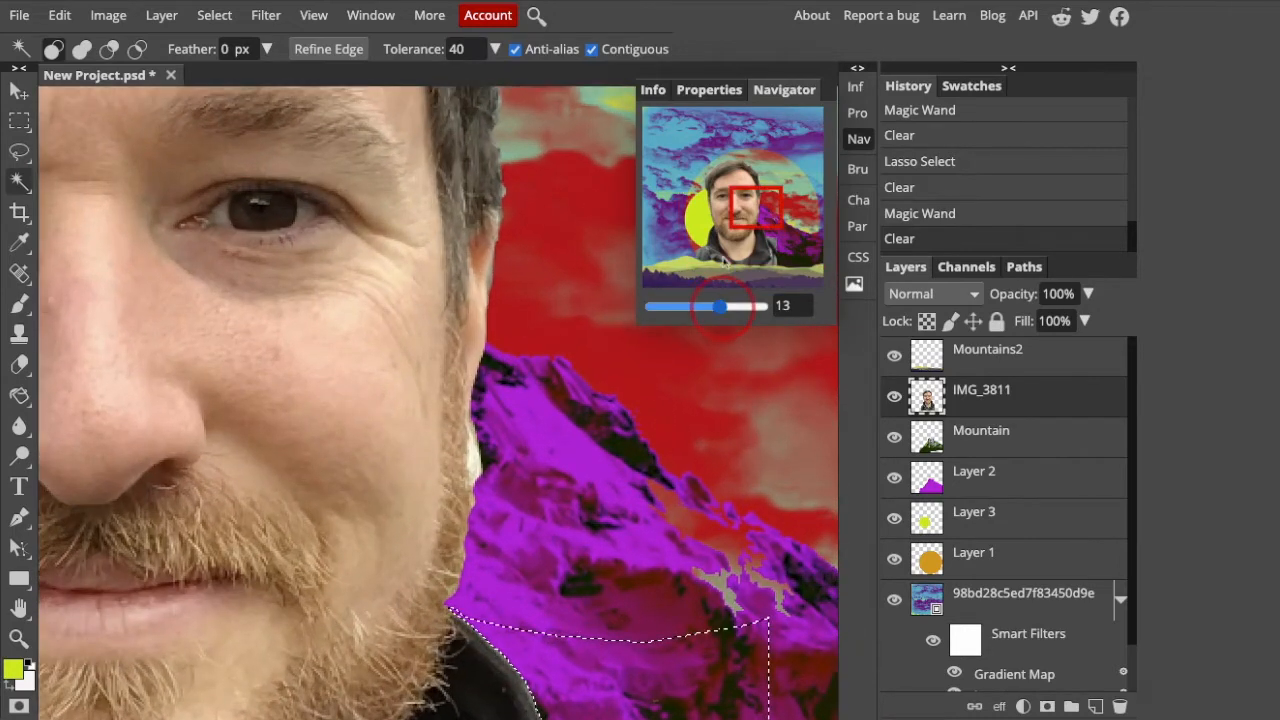
left_click_drag(752, 206, 766, 178)
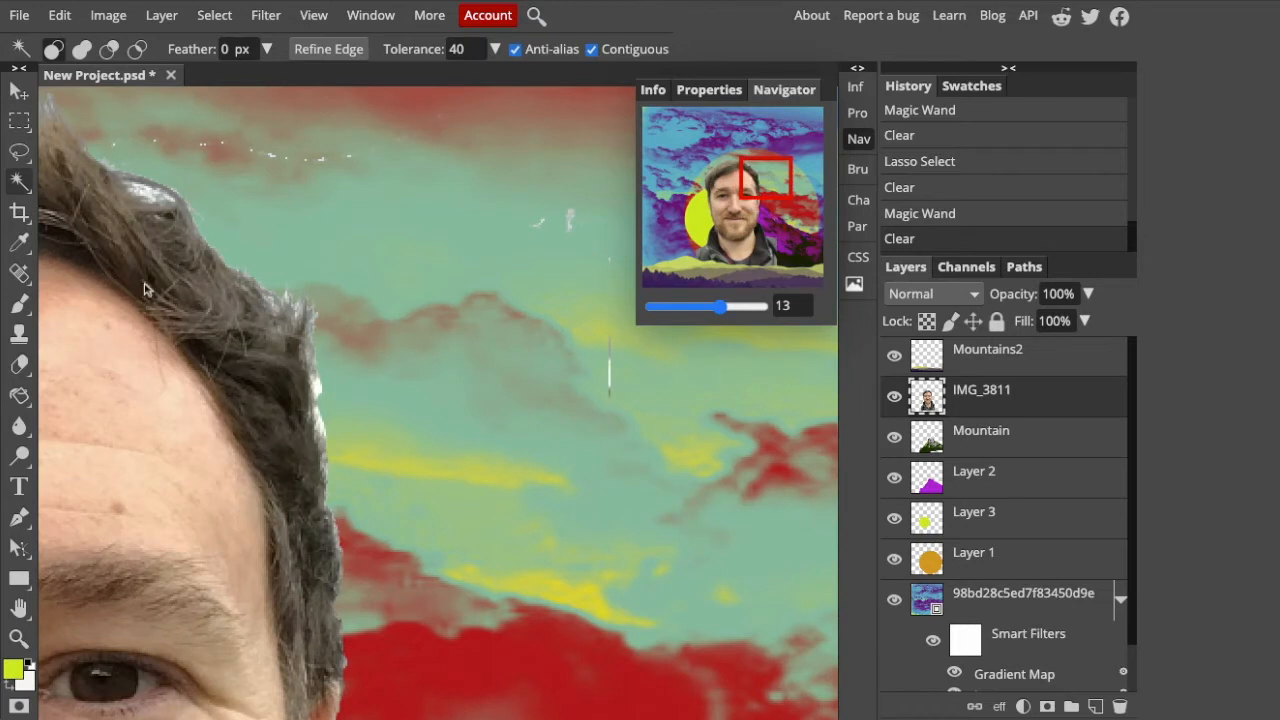
left_click(21, 366)
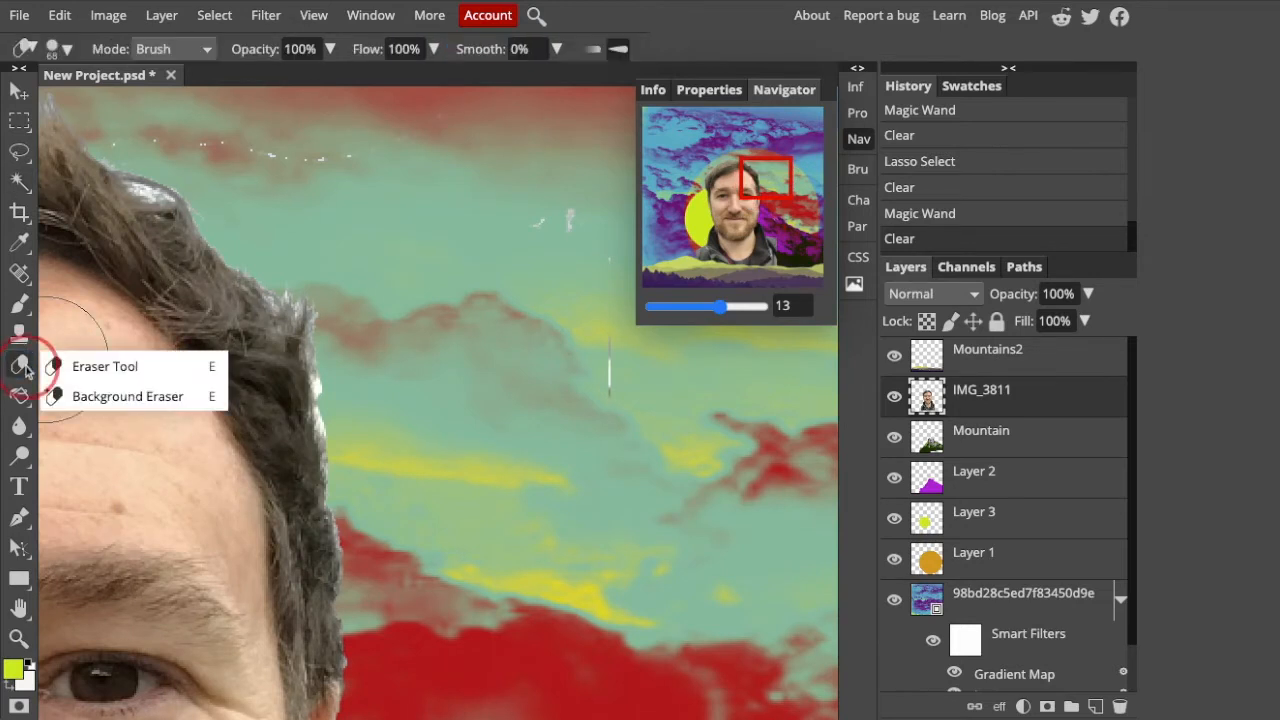
left_click(90, 367)
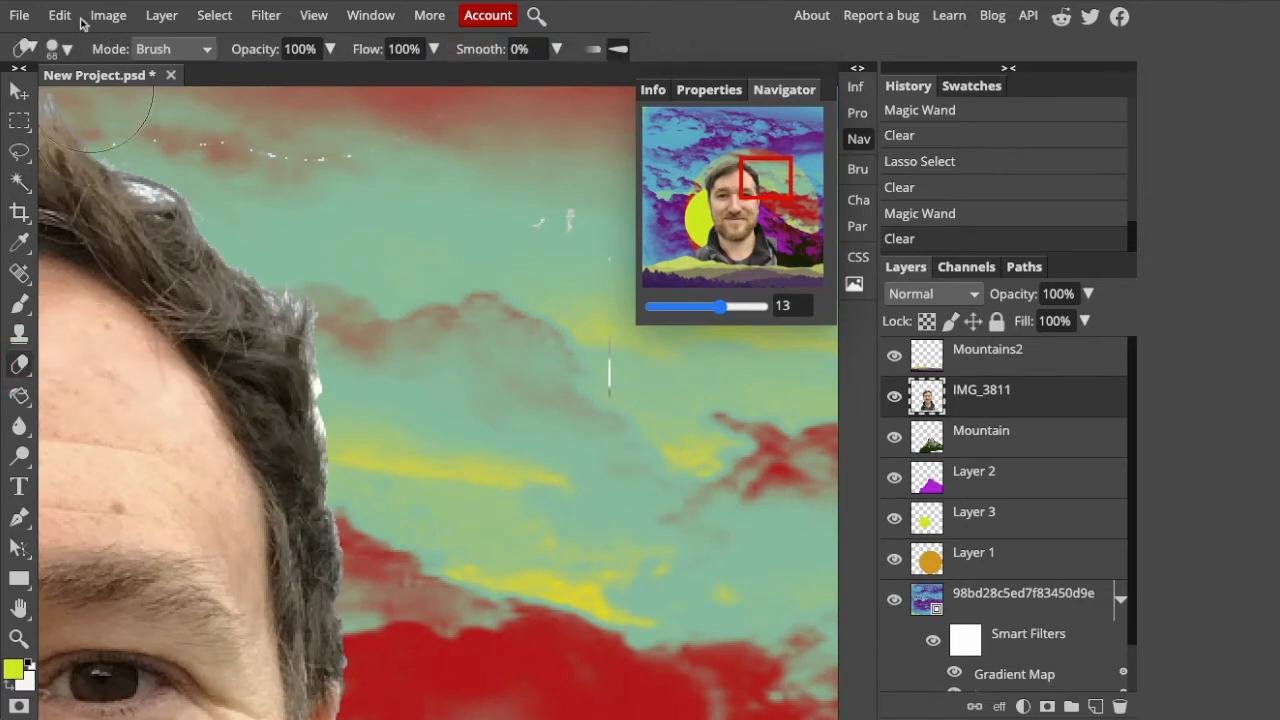
left_click_drag(609, 266, 554, 216)
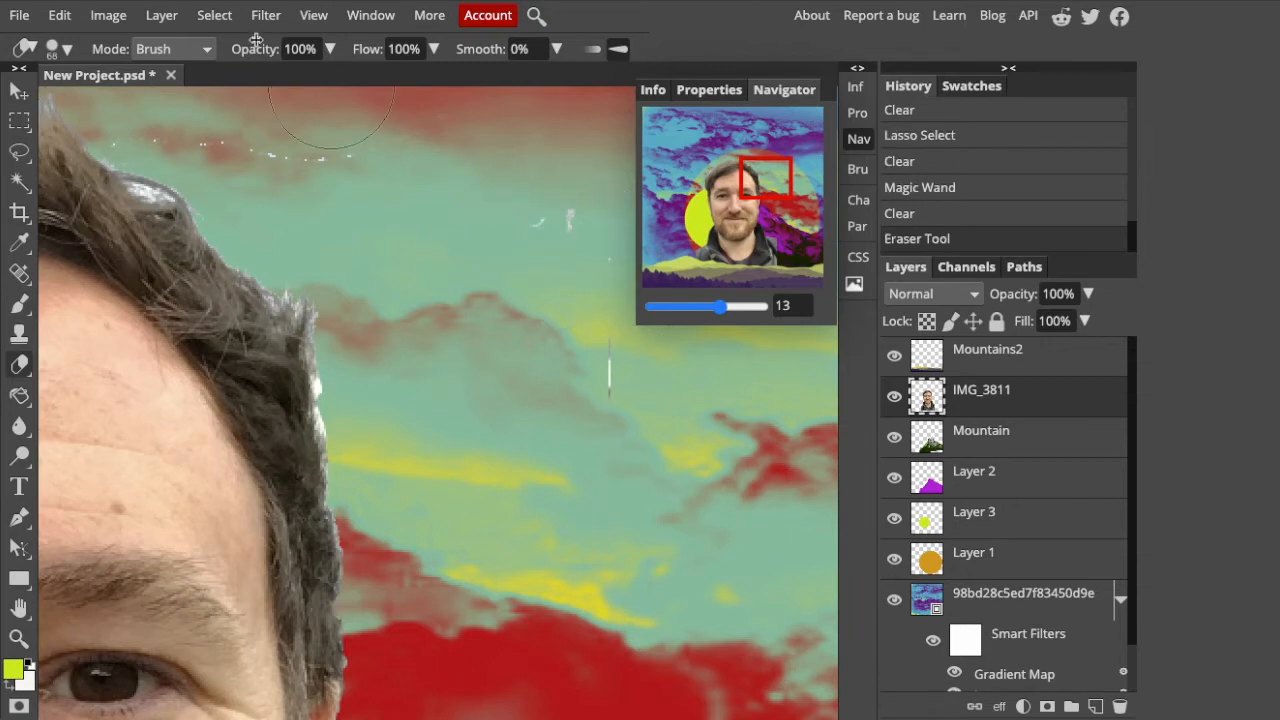
left_click(220, 16)
left_click(240, 75)
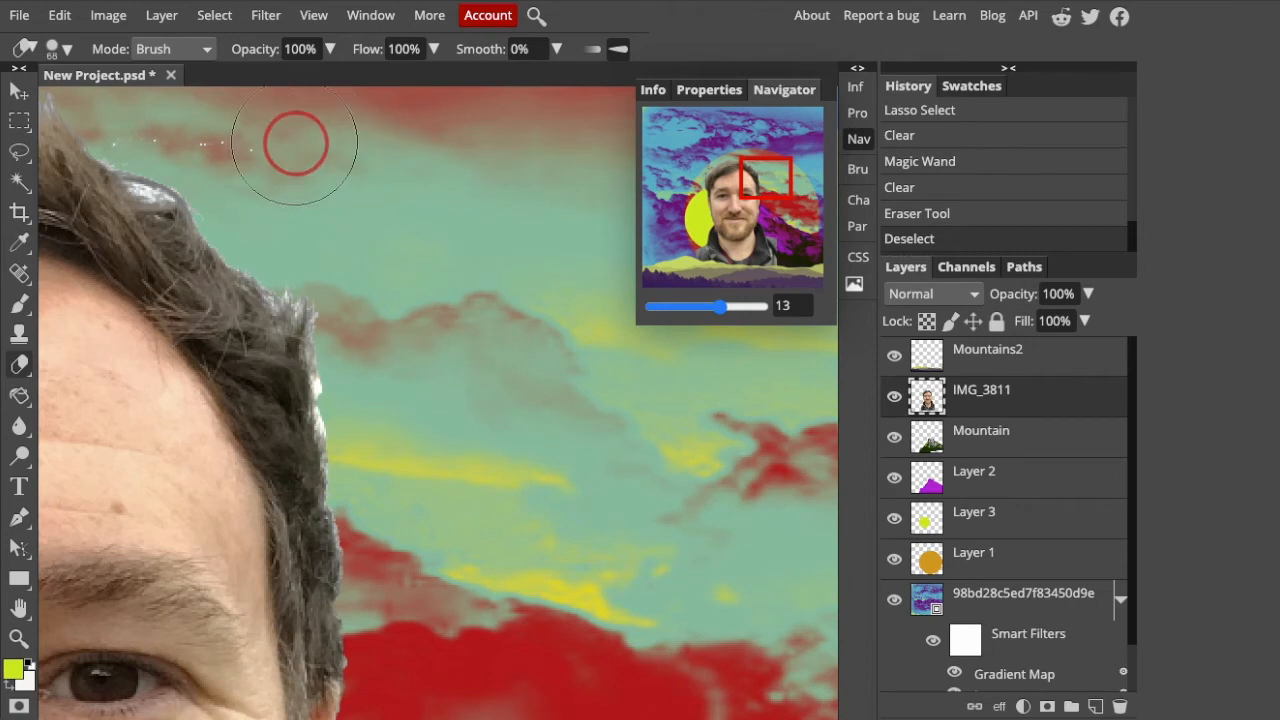
left_click_drag(170, 105, 135, 105)
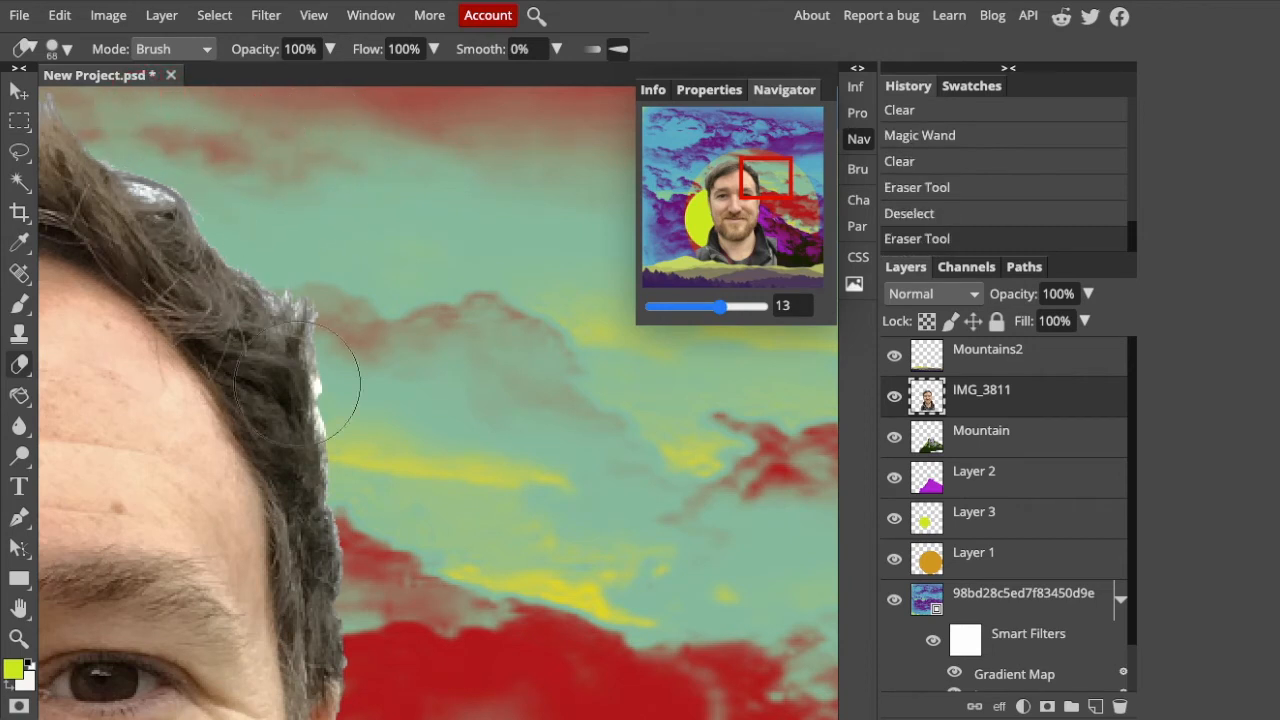
Step: Apply a Gradient Map adjustment to the IMG_3811 portrait layer using the blue-red-yellow preset gradient
left_click(727, 310)
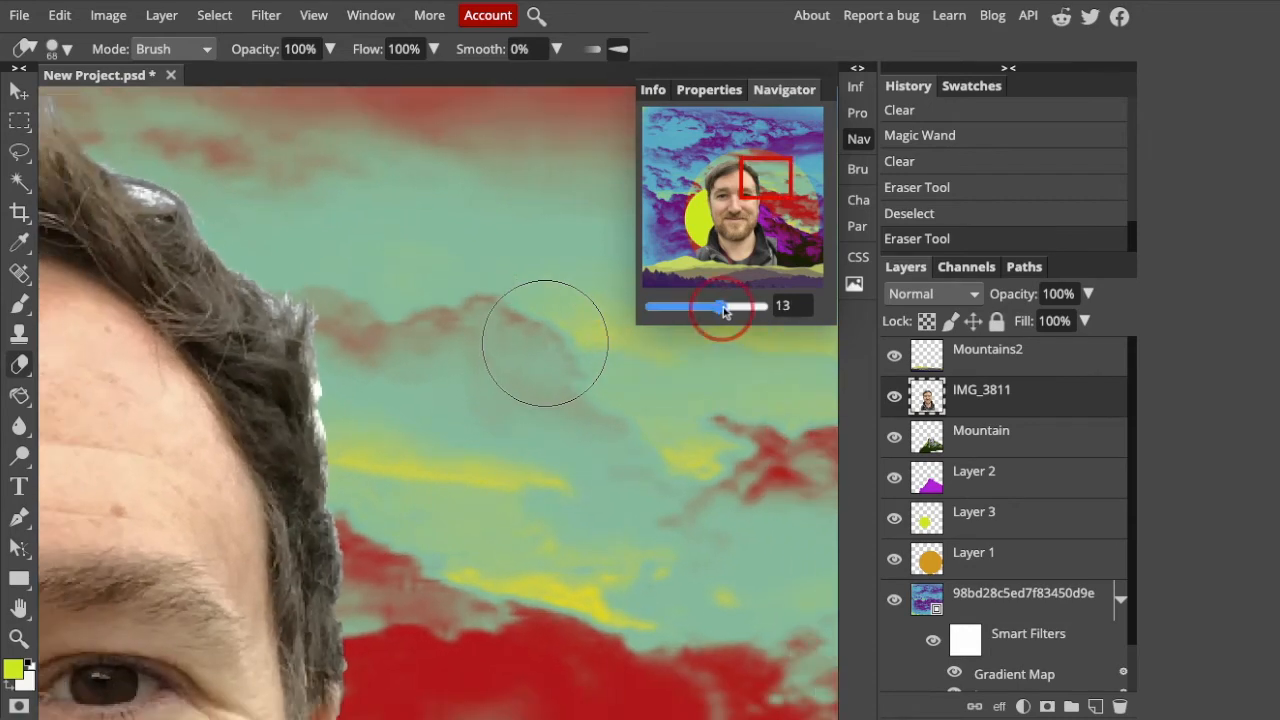
left_click_drag(727, 310, 714, 307)
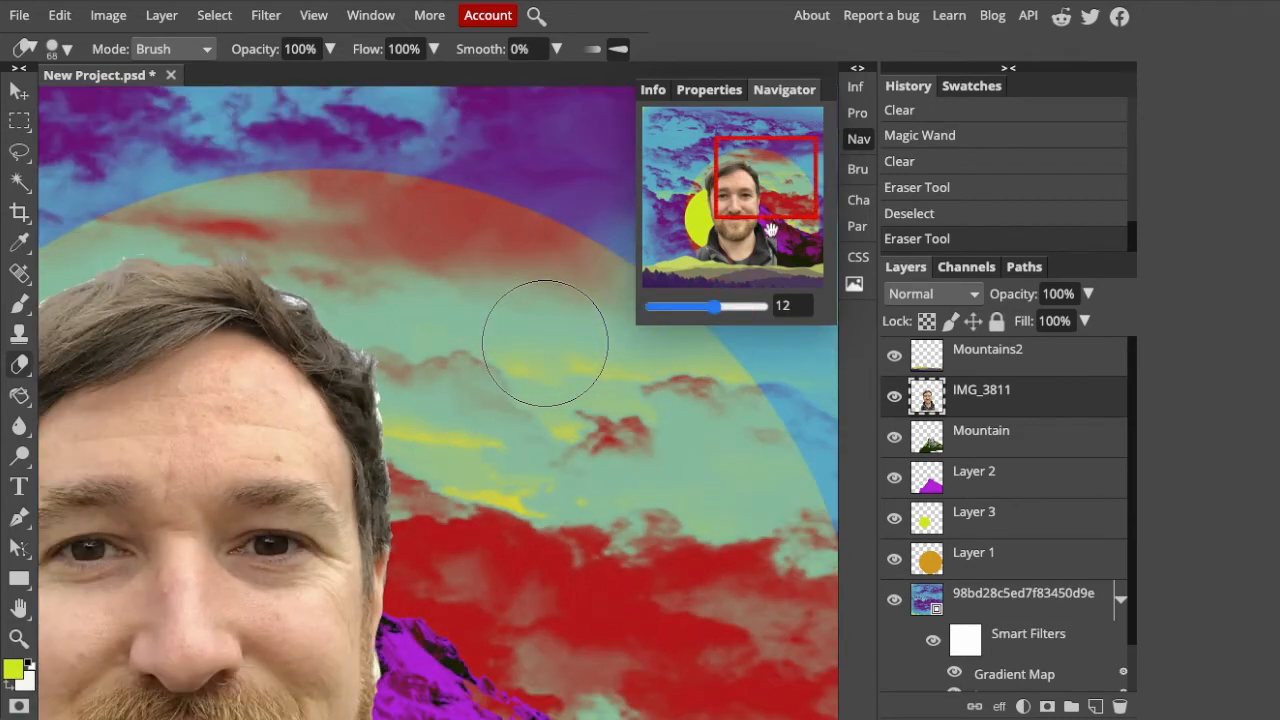
left_click_drag(742, 195, 756, 199)
left_click(714, 310)
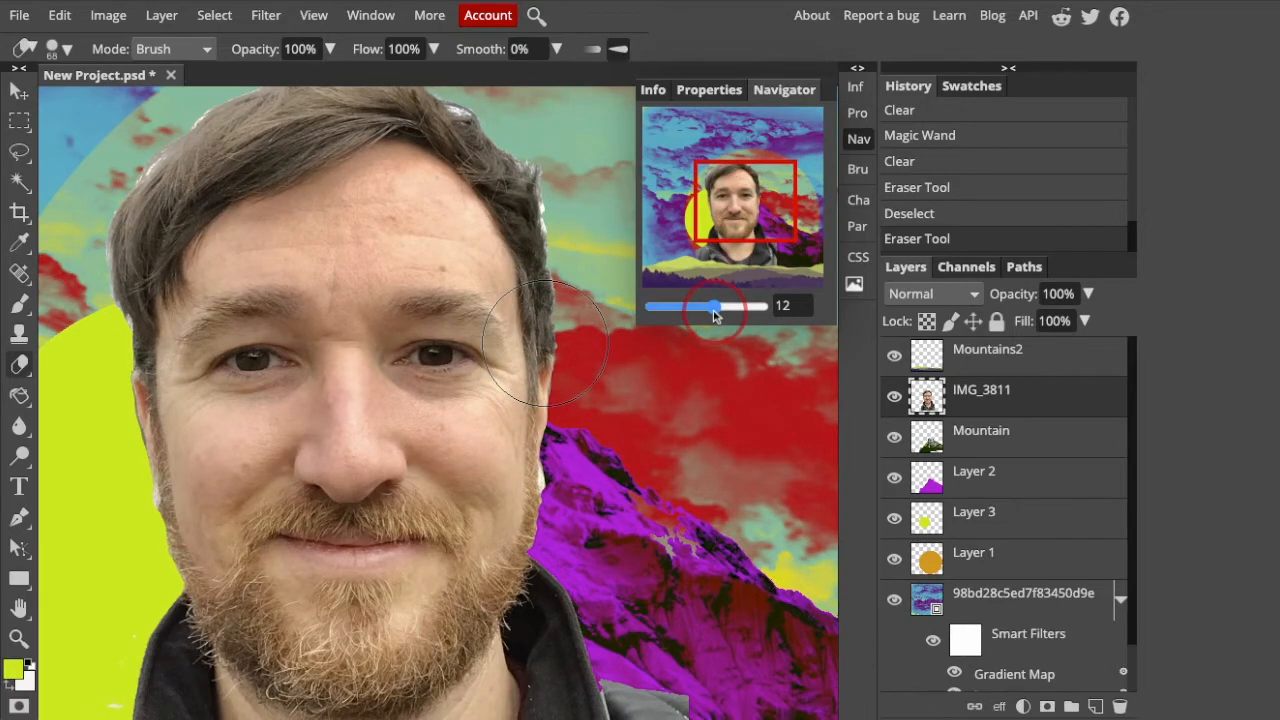
left_click(712, 312)
mouse_move(709, 313)
left_mouse_down()
mouse_move(686, 308)
mouse_move(705, 319)
left_mouse_up()
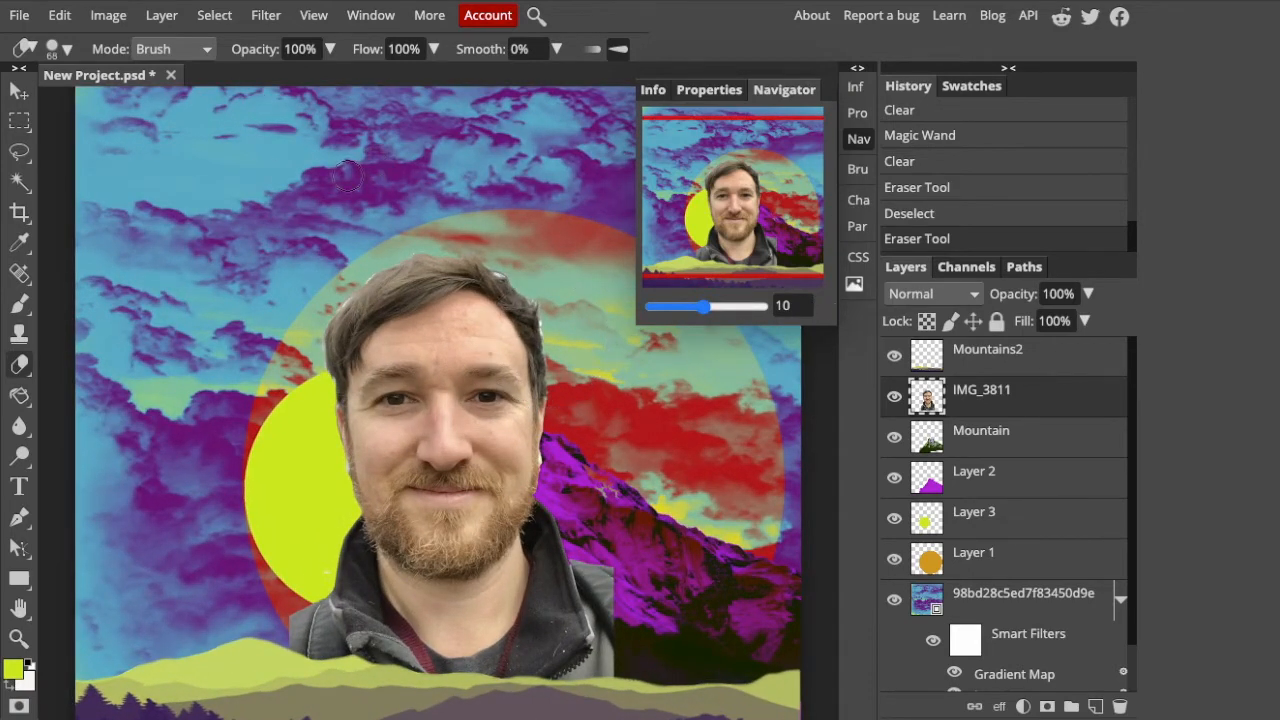
left_click(18, 92)
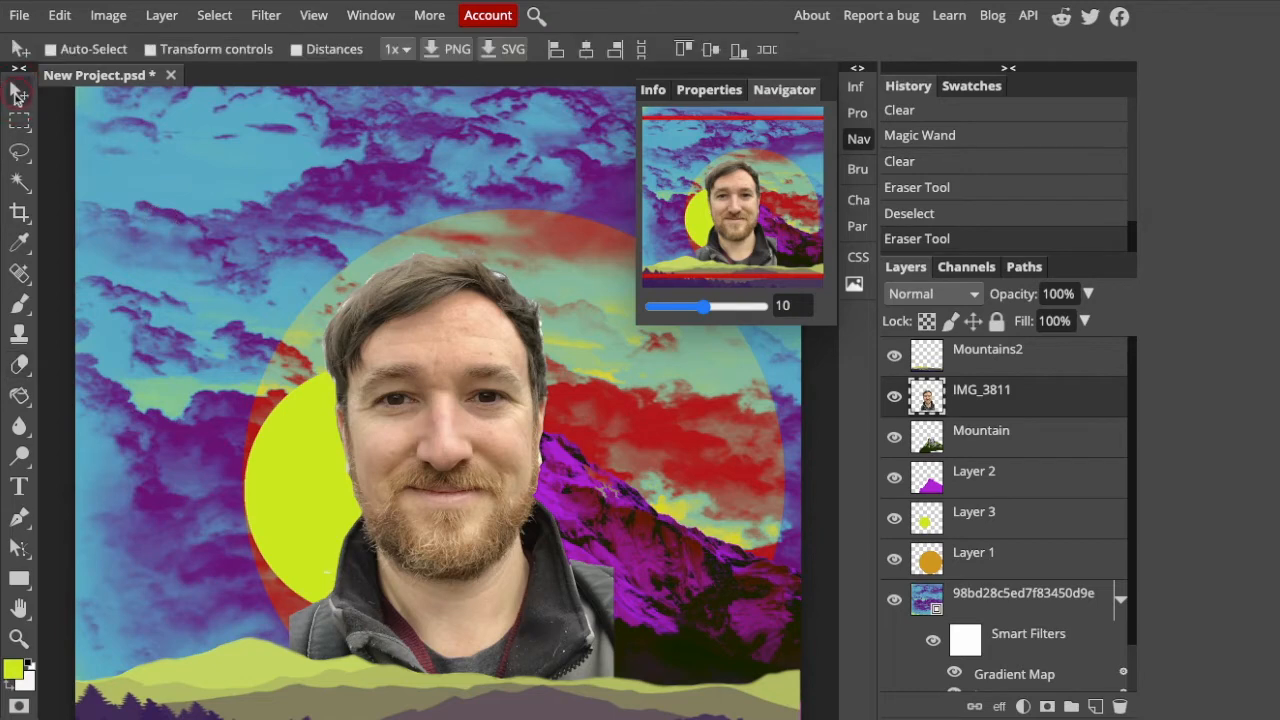
left_click(122, 18)
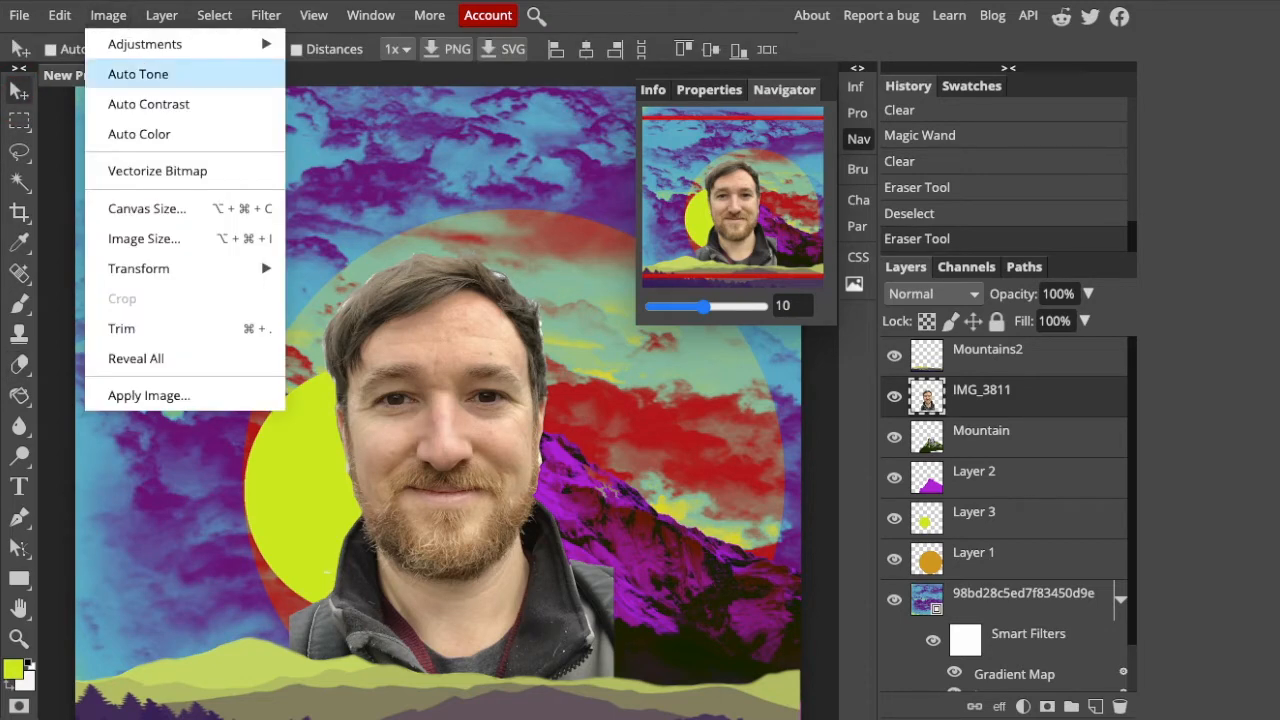
mouse_move(148, 46)
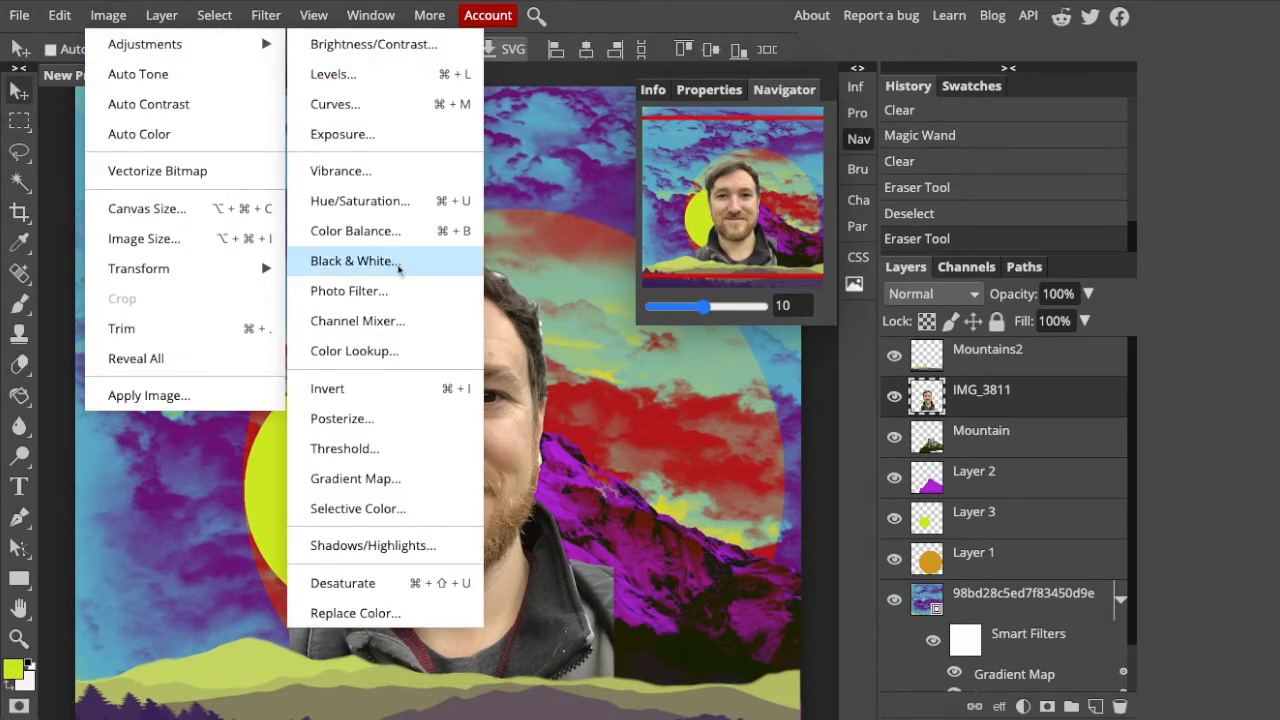
left_click(378, 478)
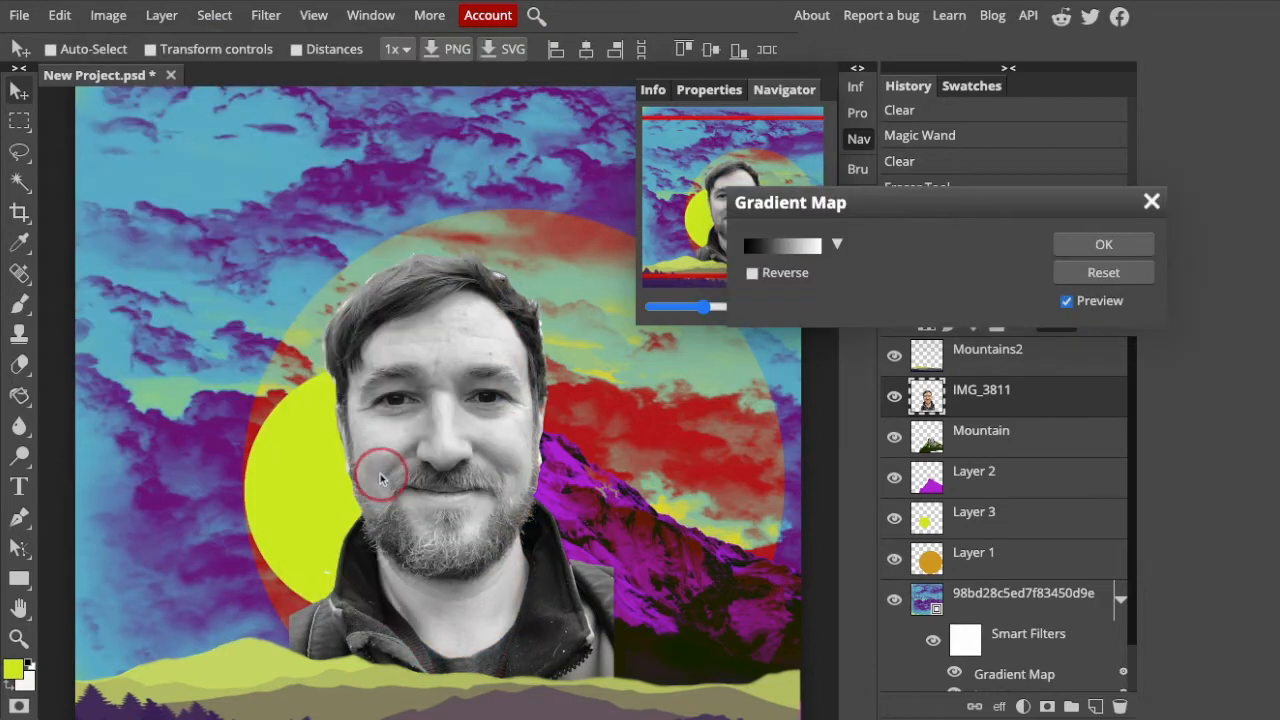
left_click(837, 244)
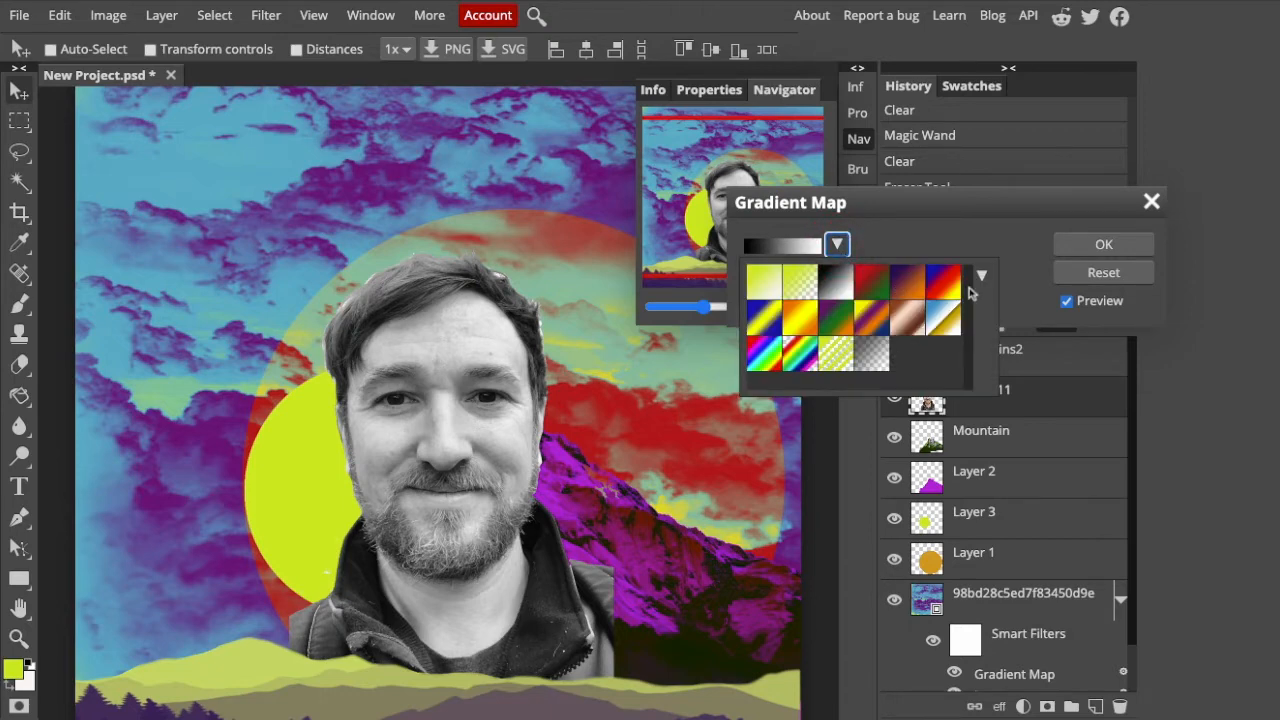
left_click(942, 287)
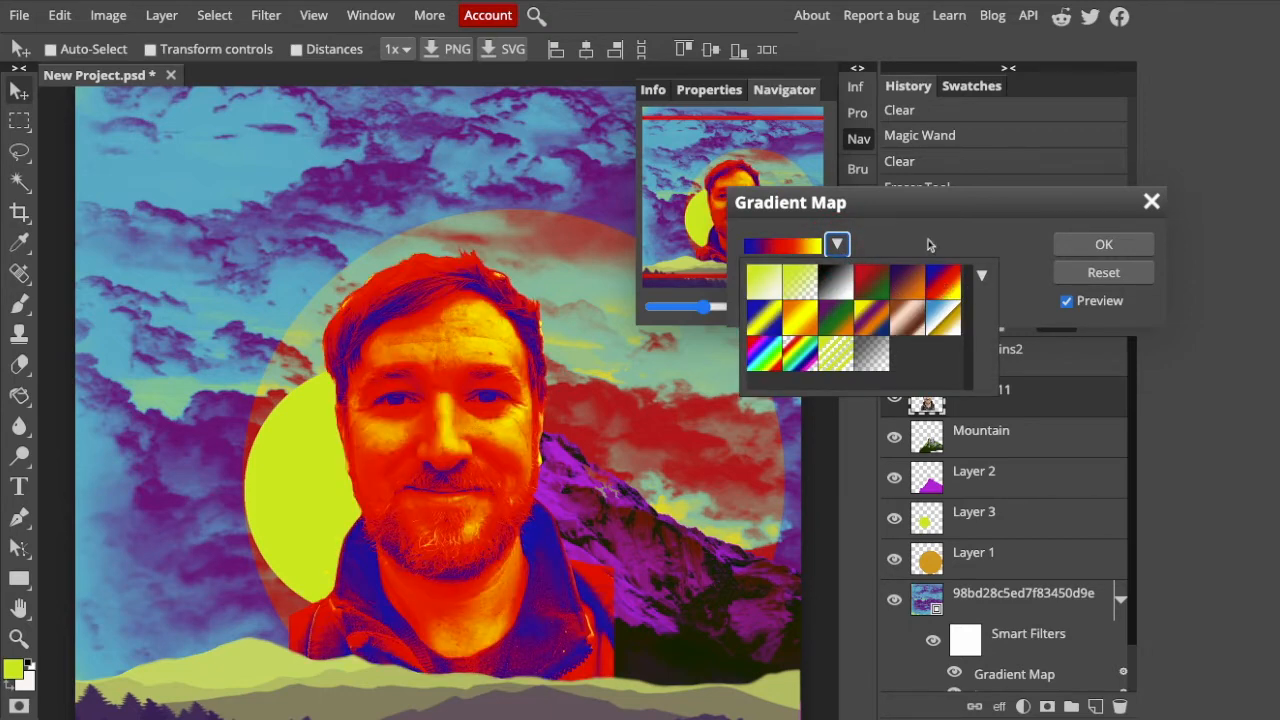
left_click(1100, 245)
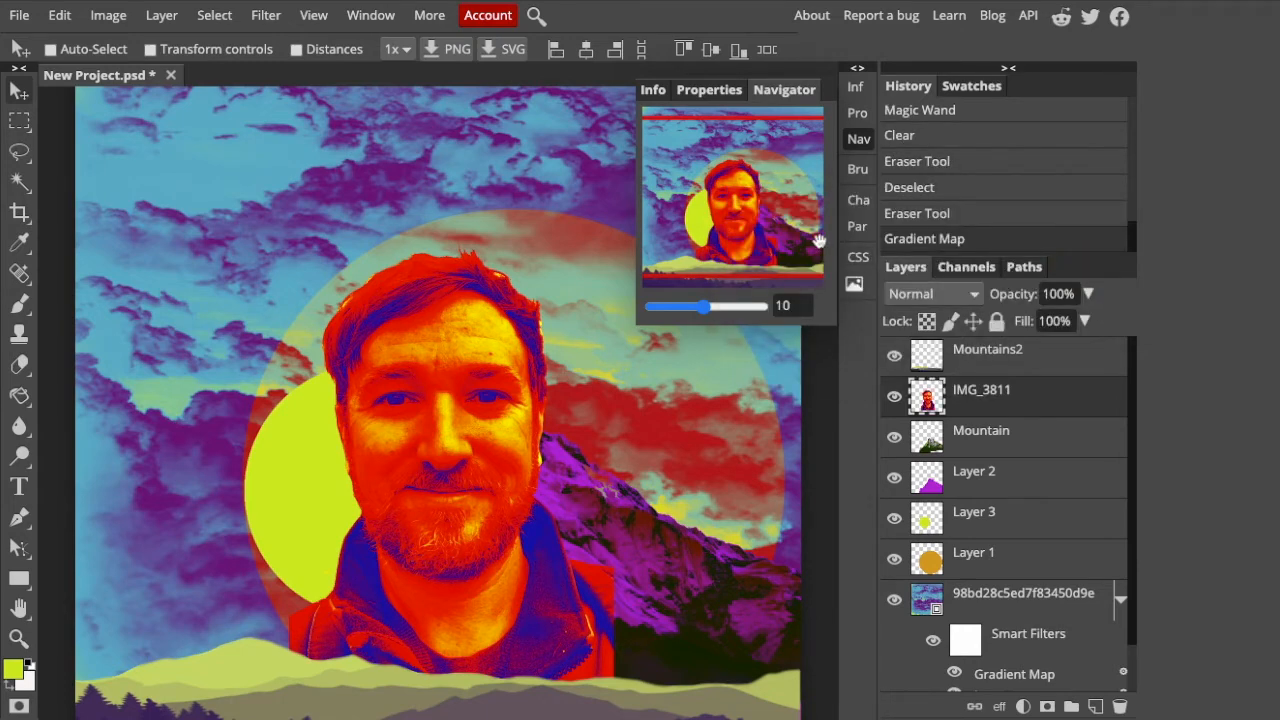
Step: Start a second Gradient Map adjustment on the portrait layer, choosing the blue-red-yellow preset as its base
left_click(108, 15)
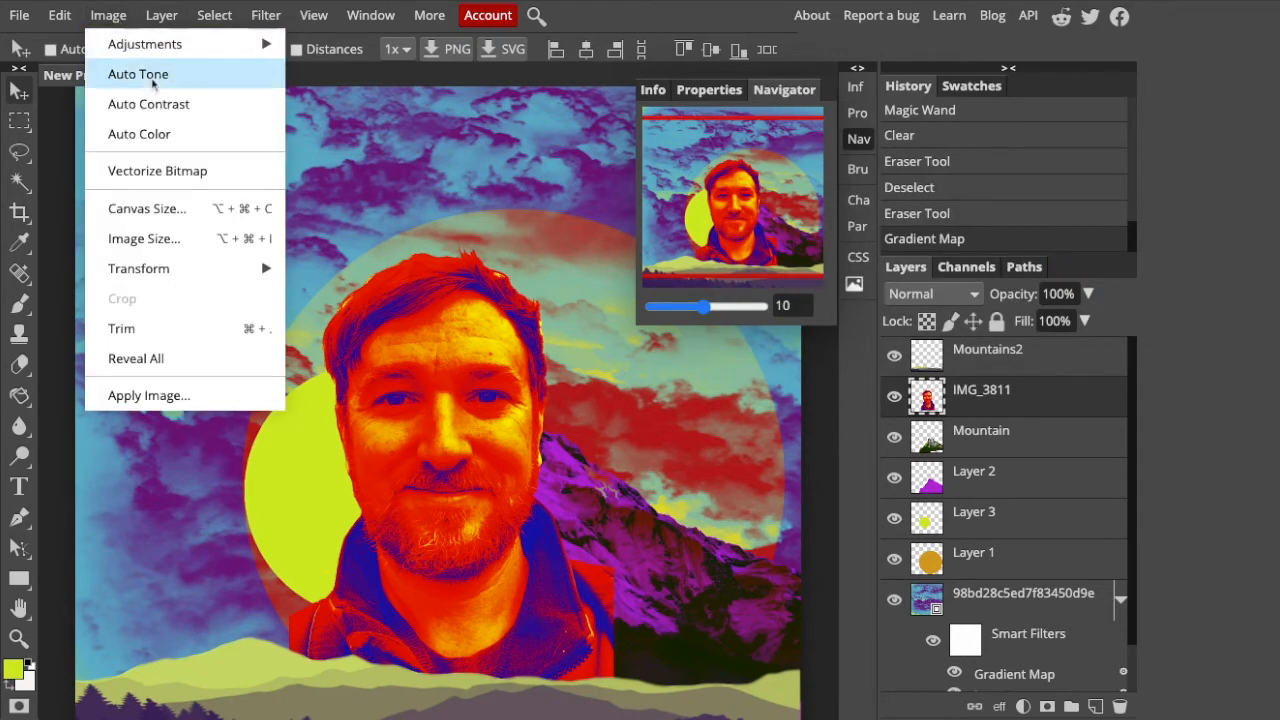
mouse_move(150, 48)
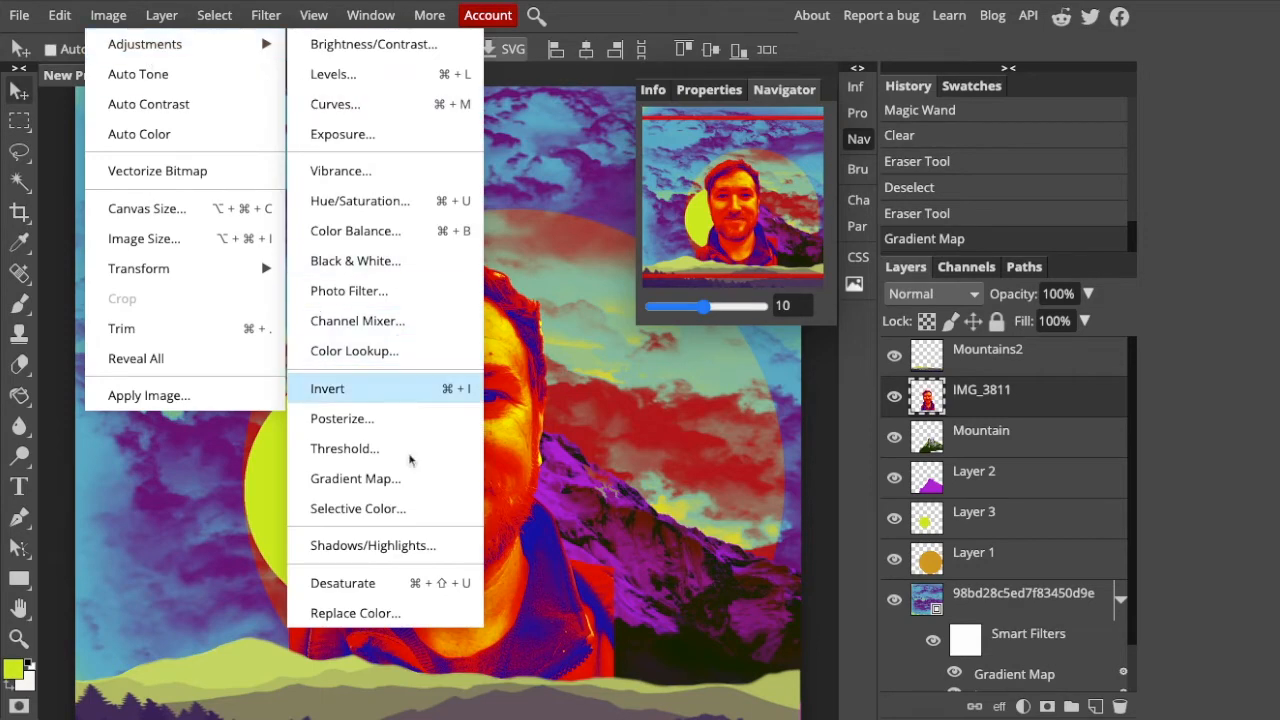
left_click(402, 479)
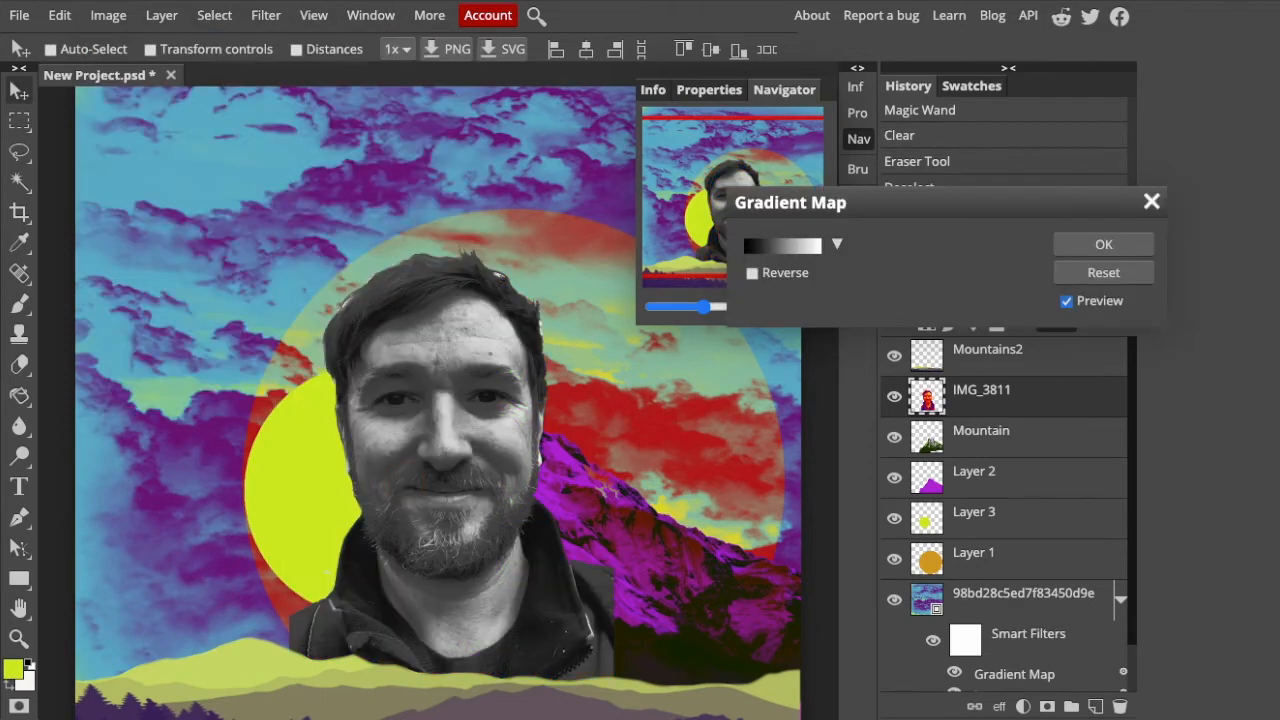
left_click(837, 244)
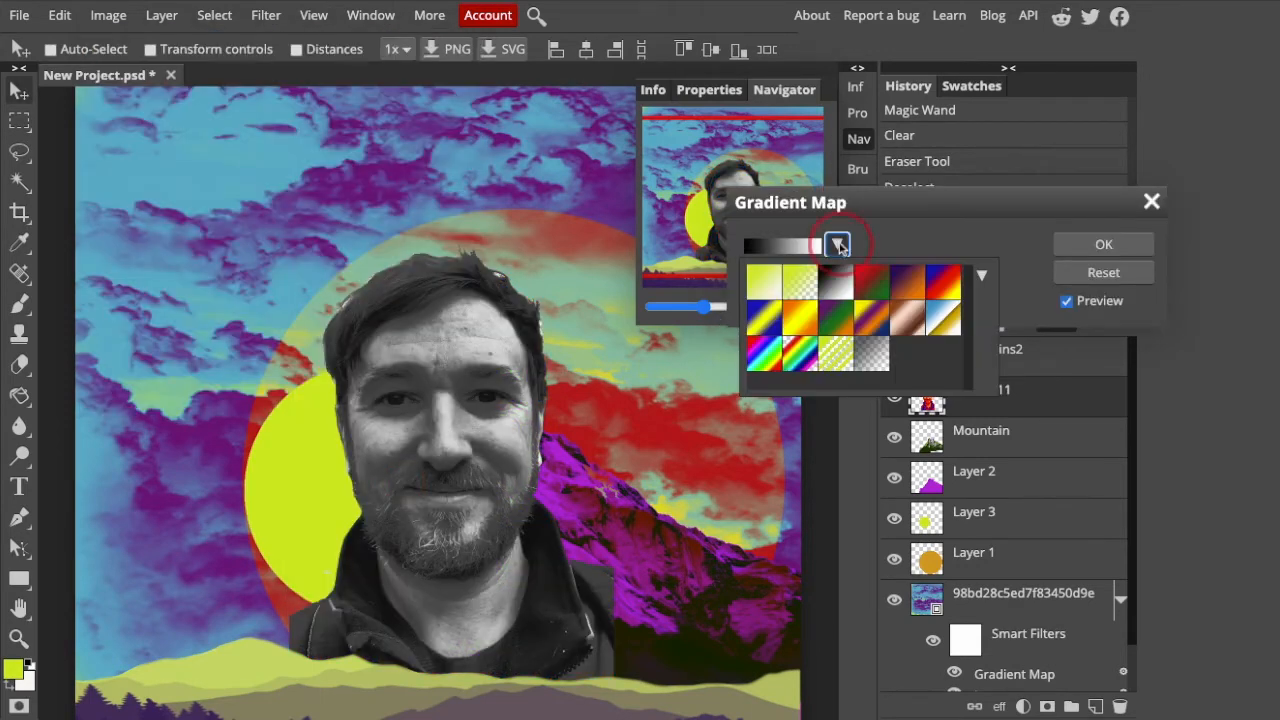
left_click(941, 290)
left_click(896, 246)
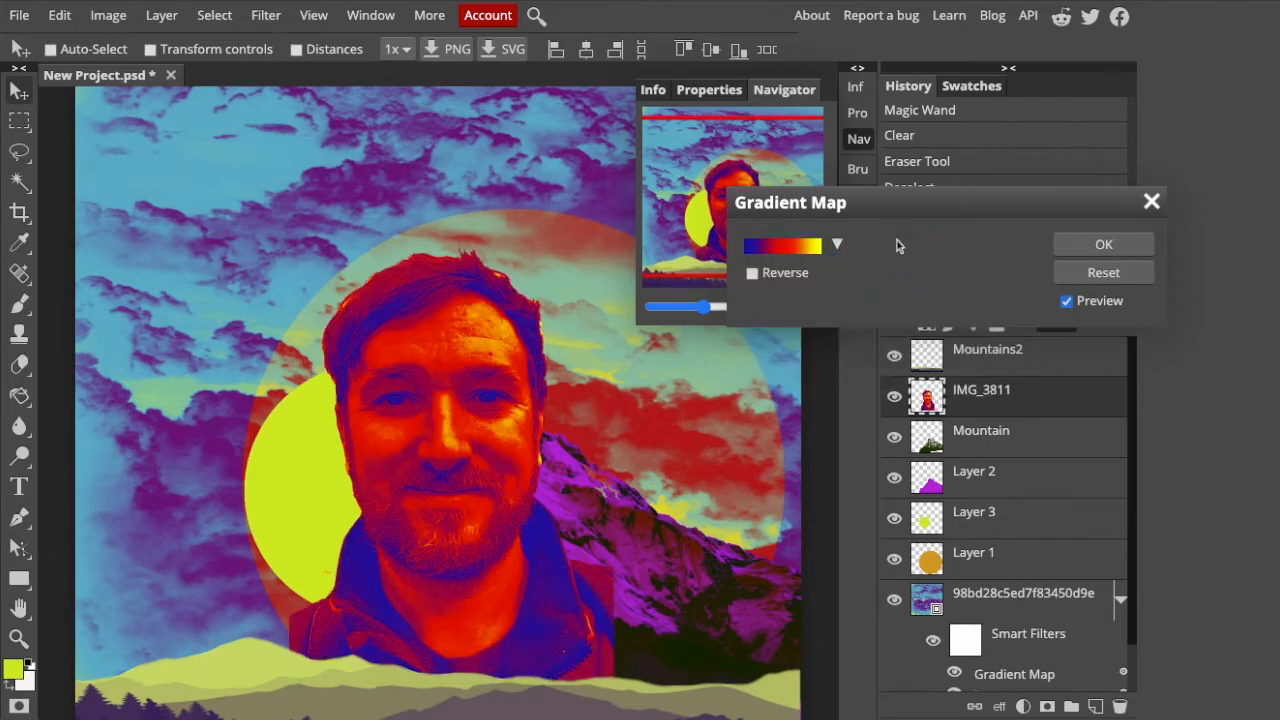
Step: Edit the gradient and change its blue starting colour stop to the dark navy 0e0870
left_click(787, 250)
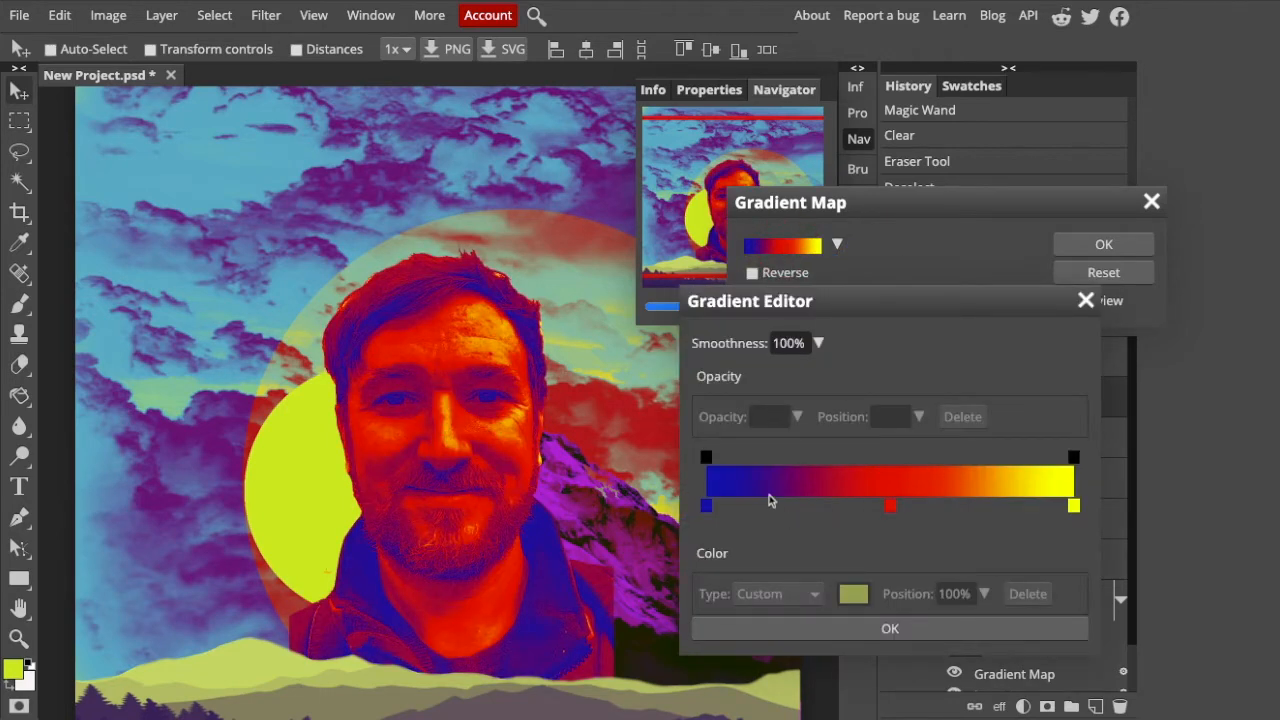
left_click(706, 508)
double_click(705, 510)
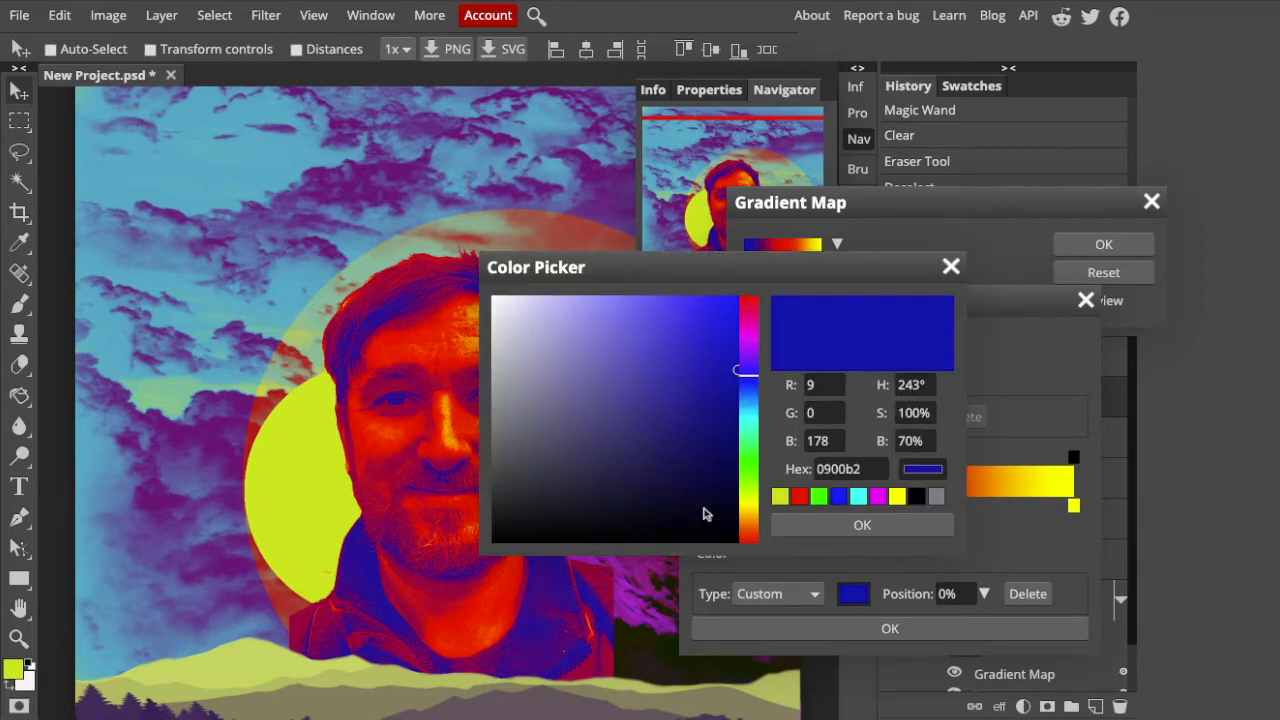
left_click(720, 436)
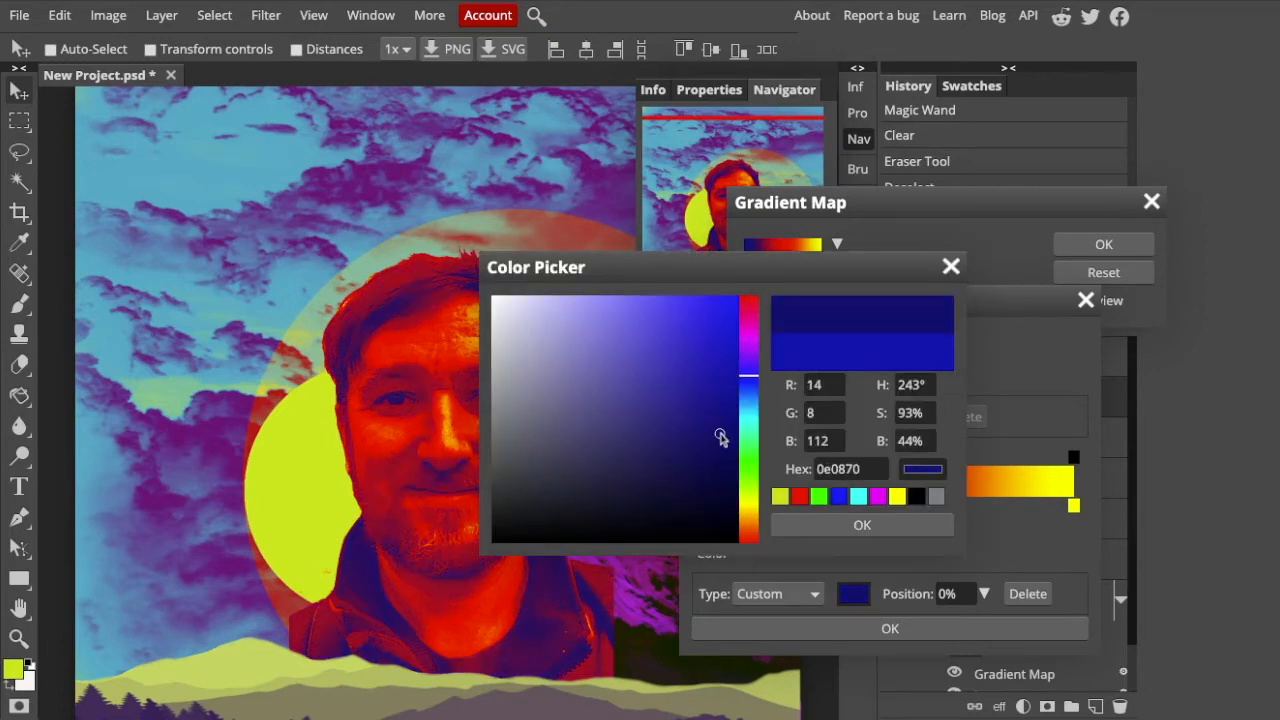
left_click(845, 526)
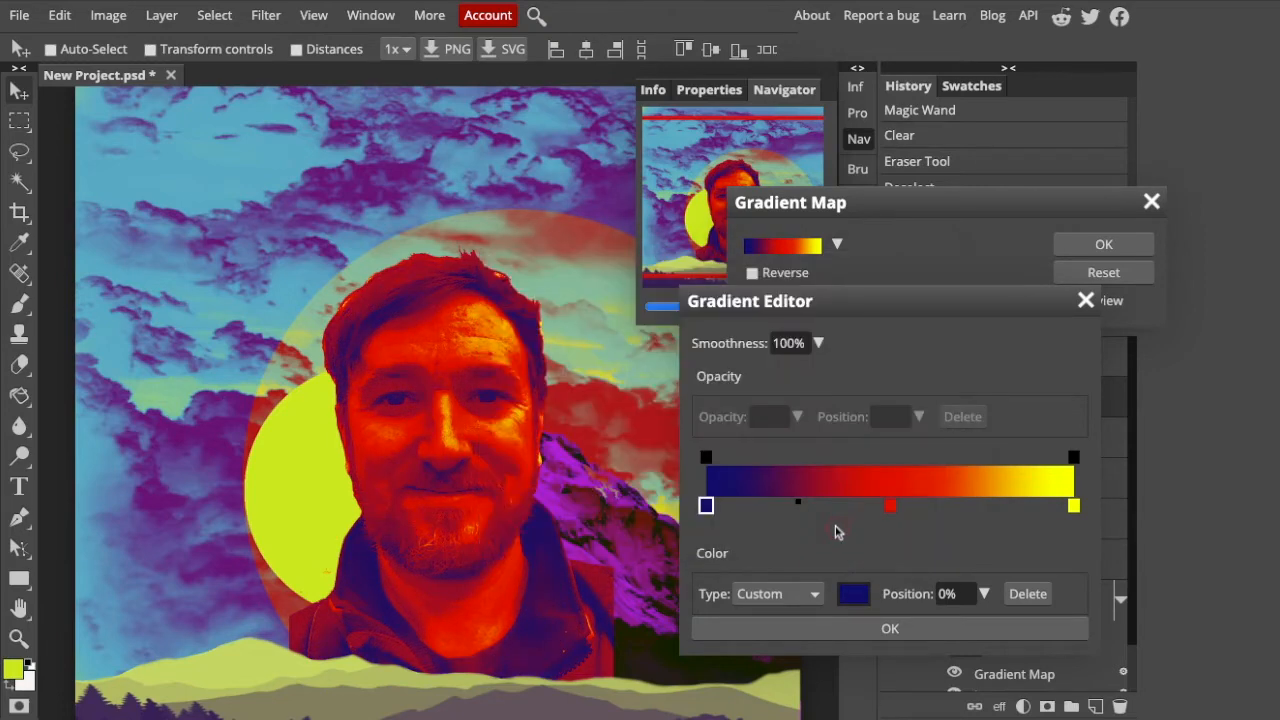
Step: Recolour the gradient's red middle stop to the medium blue 3865c2
left_click(890, 509)
double_click(890, 509)
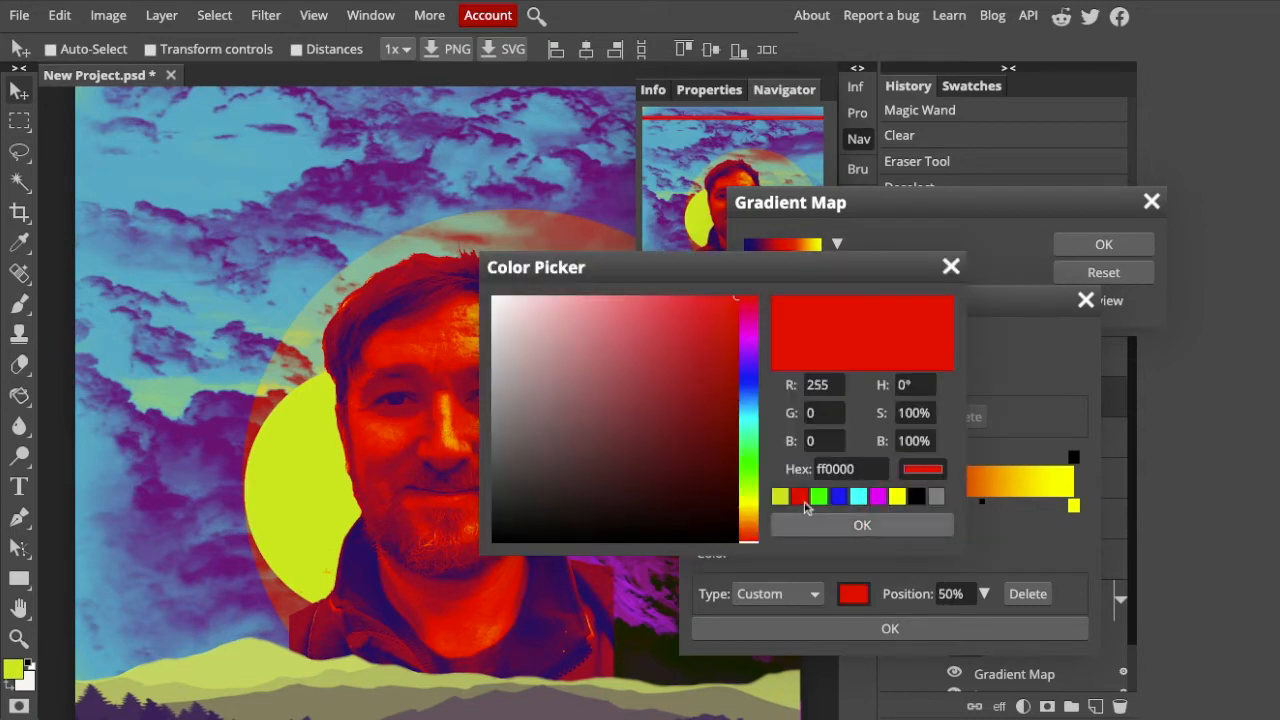
left_click(750, 397)
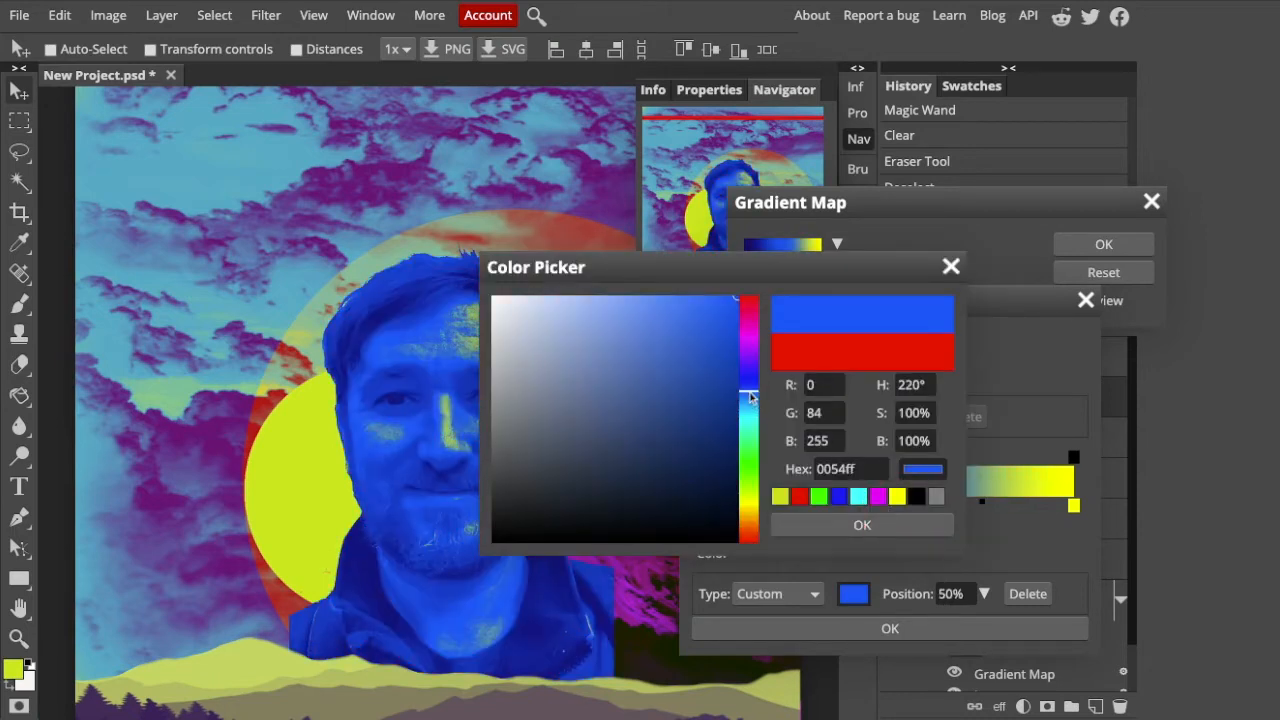
left_click(678, 353)
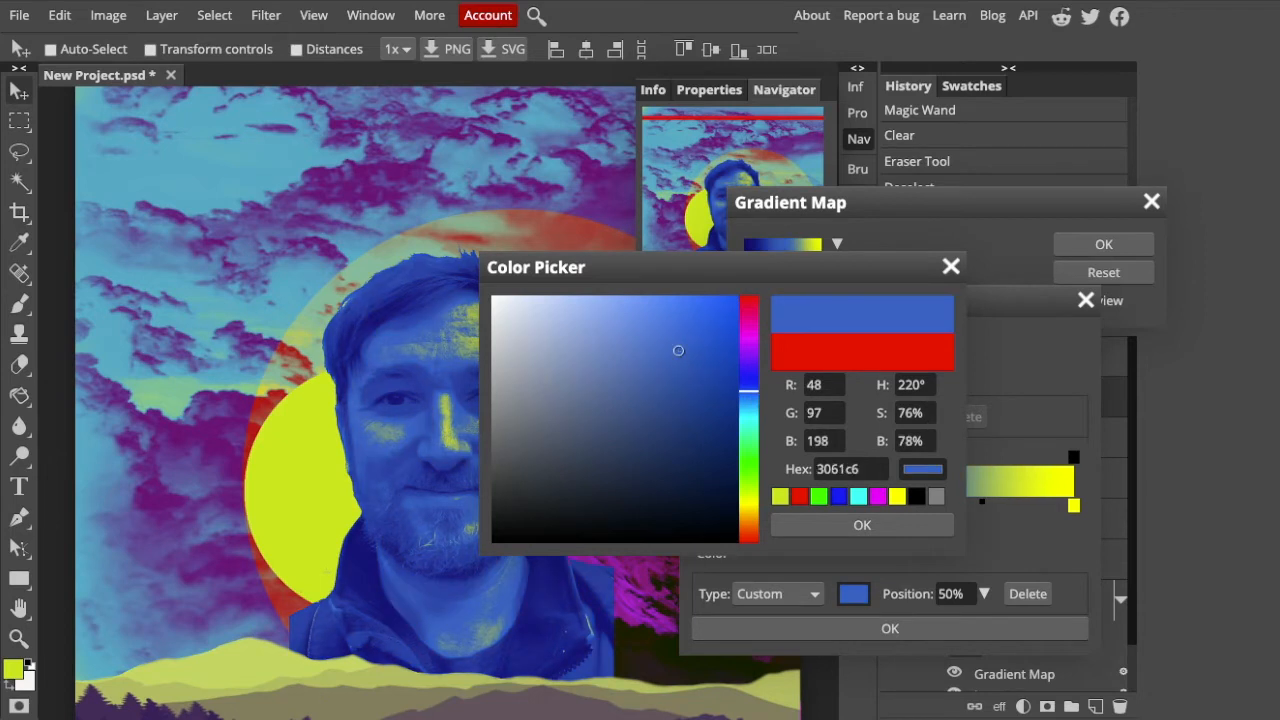
left_click(657, 360)
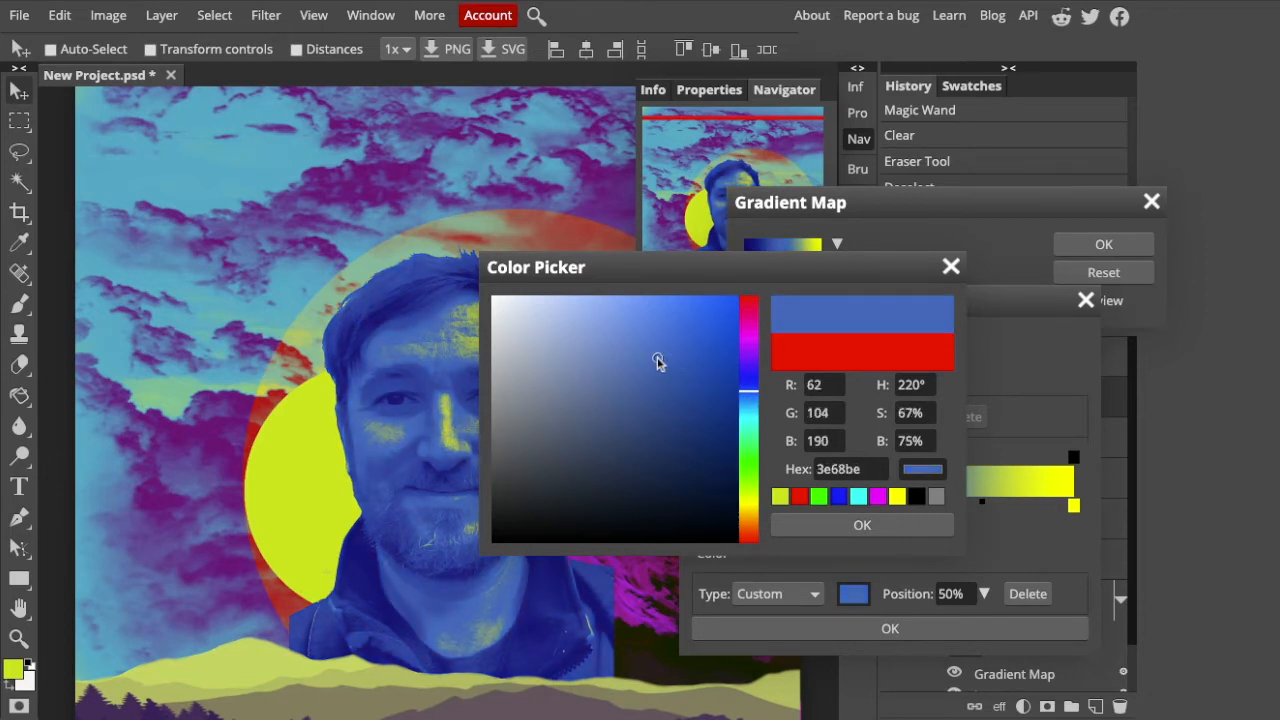
left_click(666, 355)
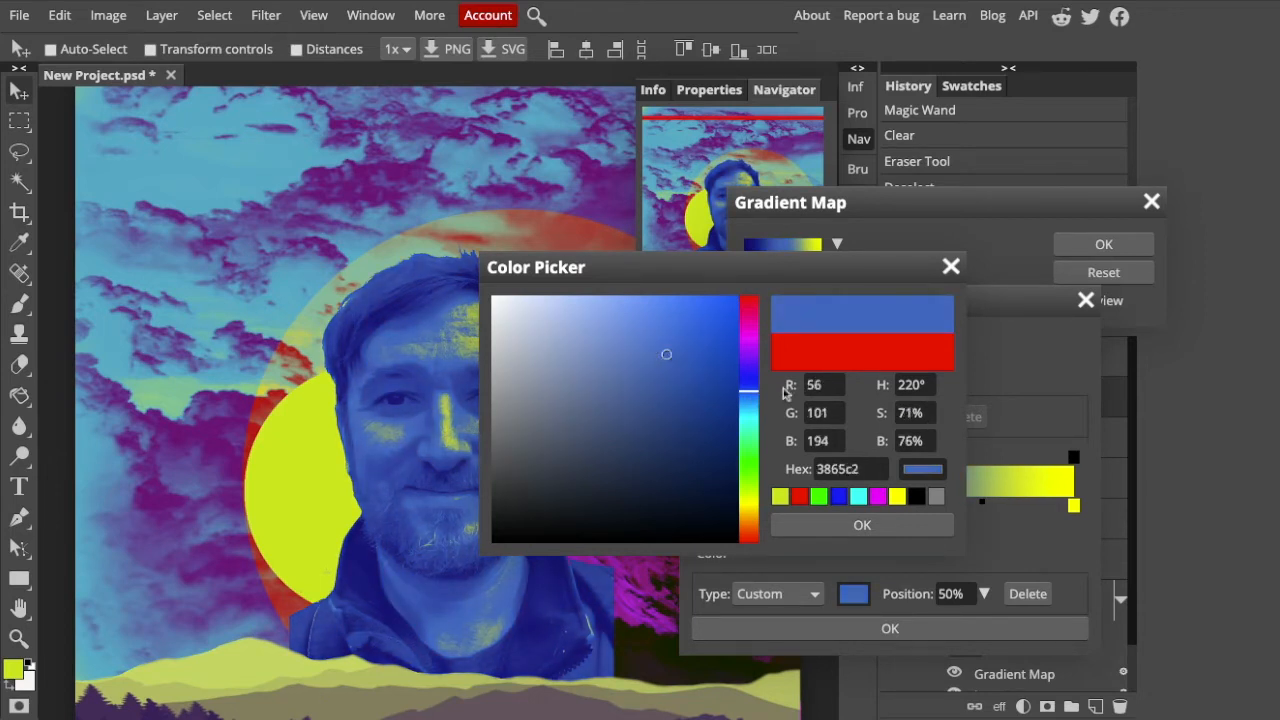
left_click(862, 525)
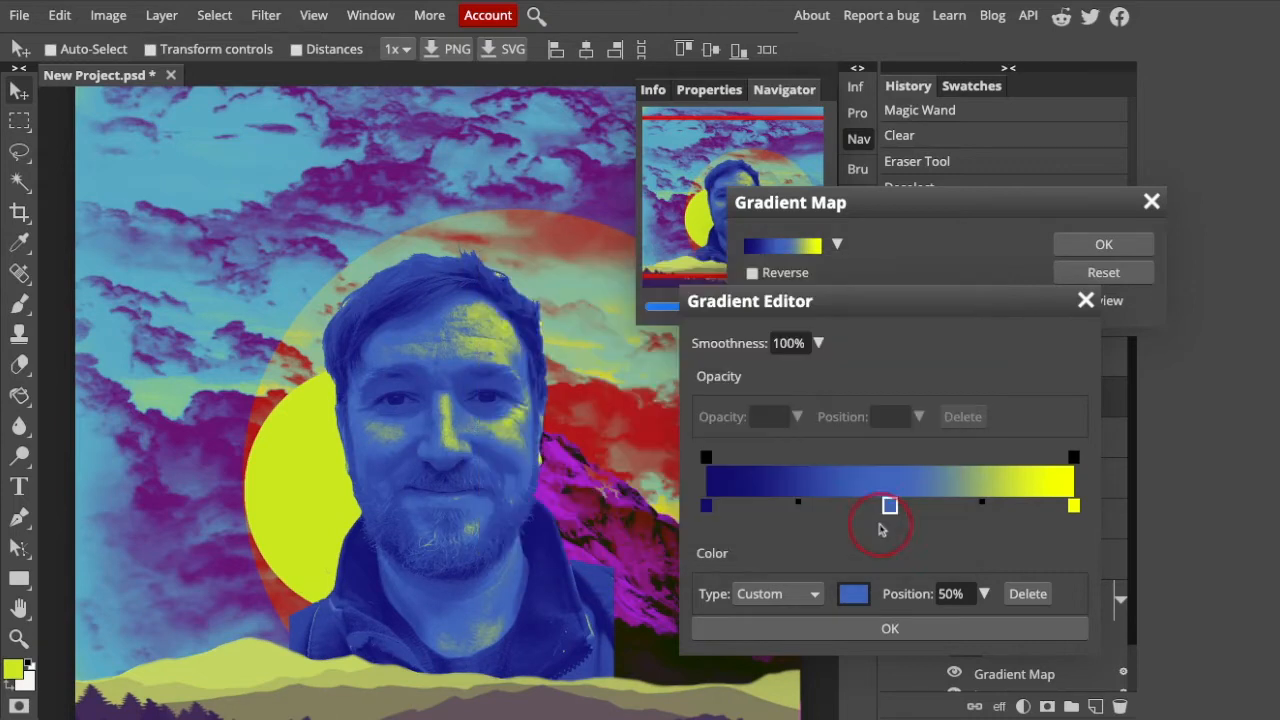
Step: Recolour the gradient's yellow end stop to the off-white fbfbf7 and apply the Gradient Map to the portrait
left_click(1074, 507)
double_click(1074, 507)
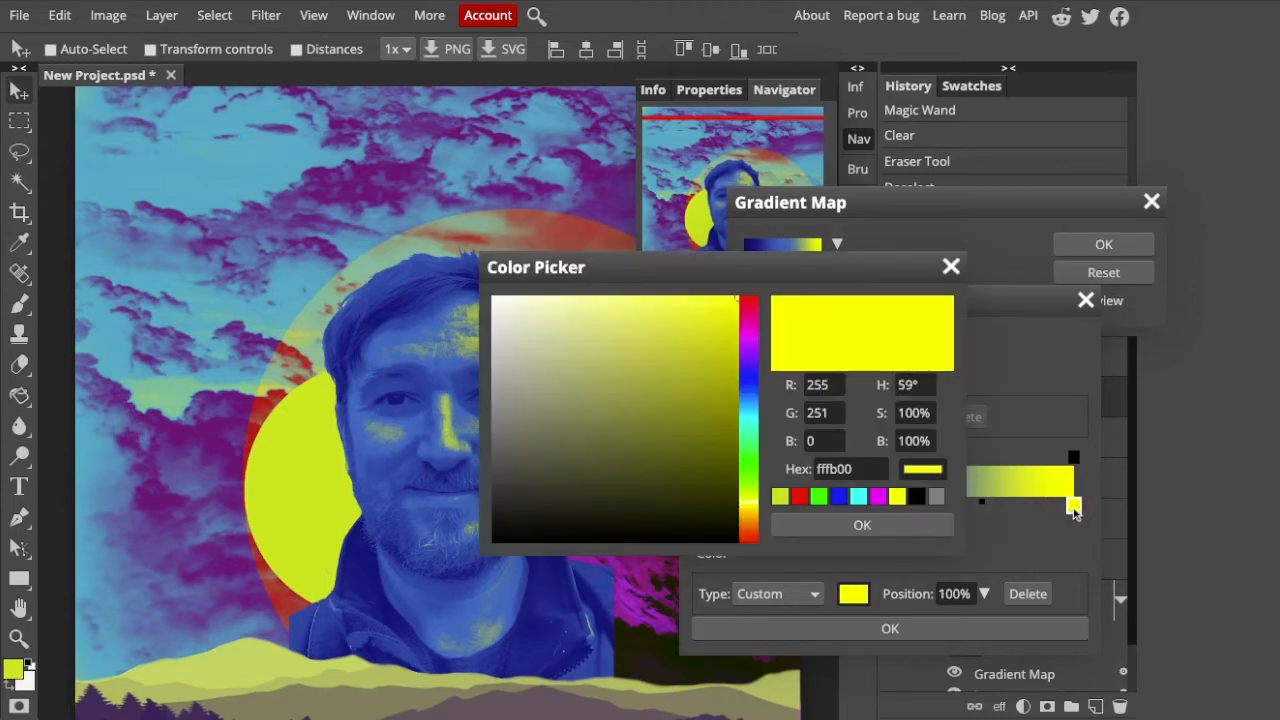
left_click(497, 302)
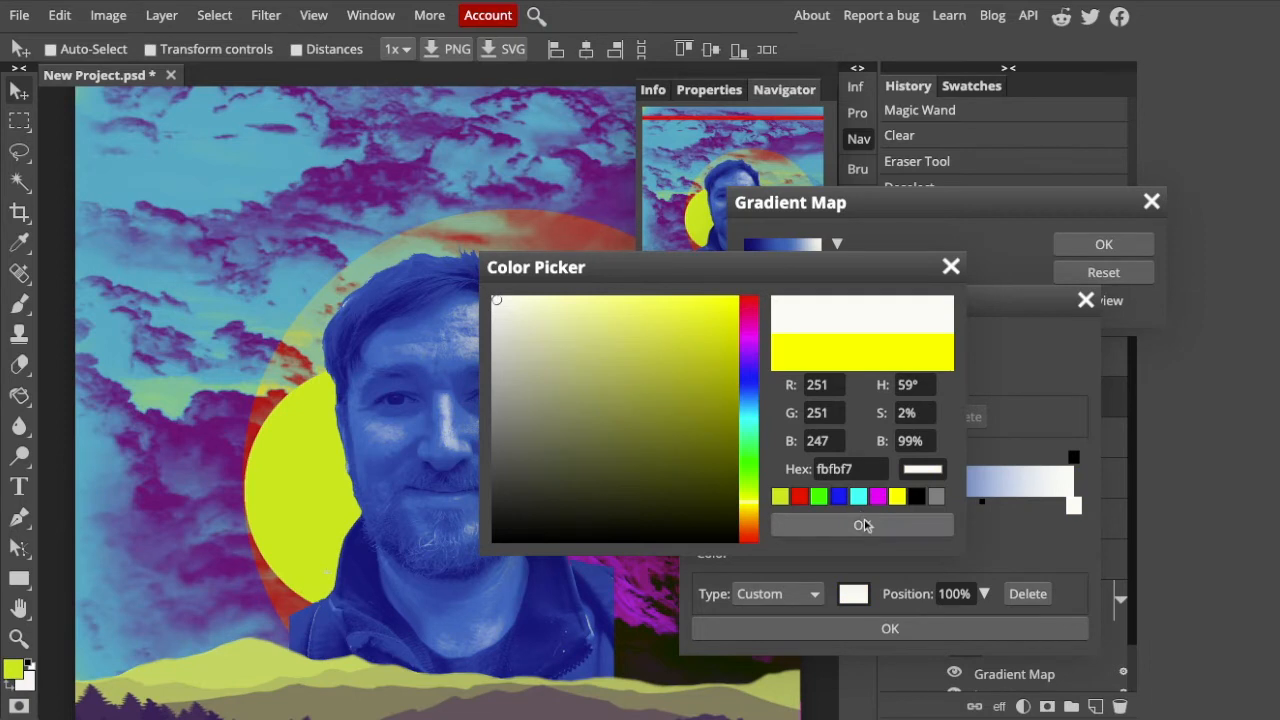
left_click(863, 526)
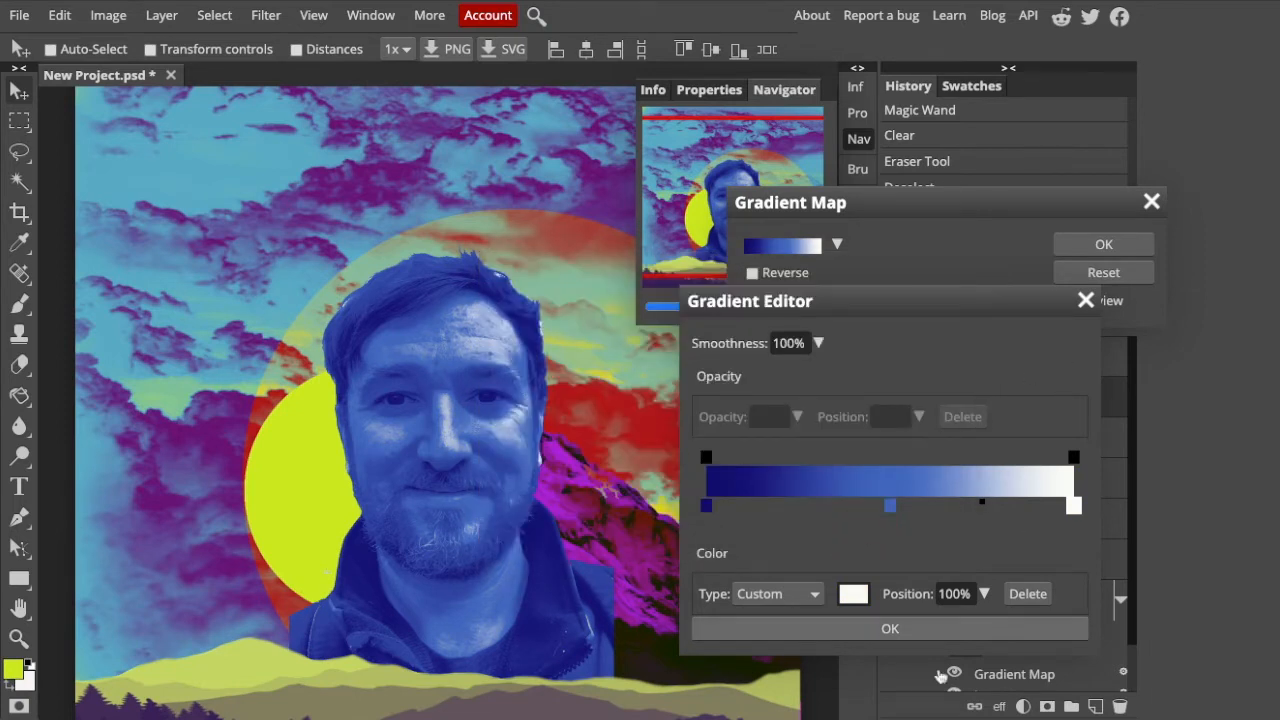
left_click(947, 628)
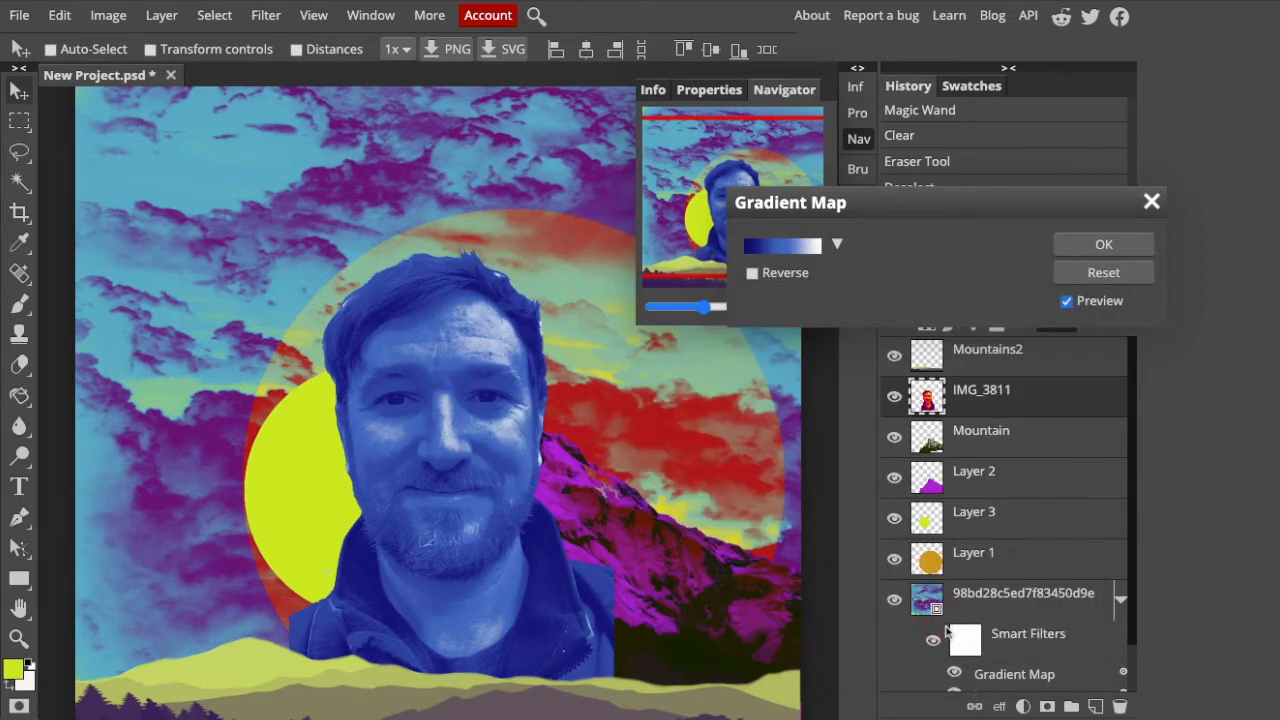
left_click(1100, 248)
Step: Apply a Levels adjustment to the portrait layer with input black at 10 and input white at about 231
left_click(703, 308)
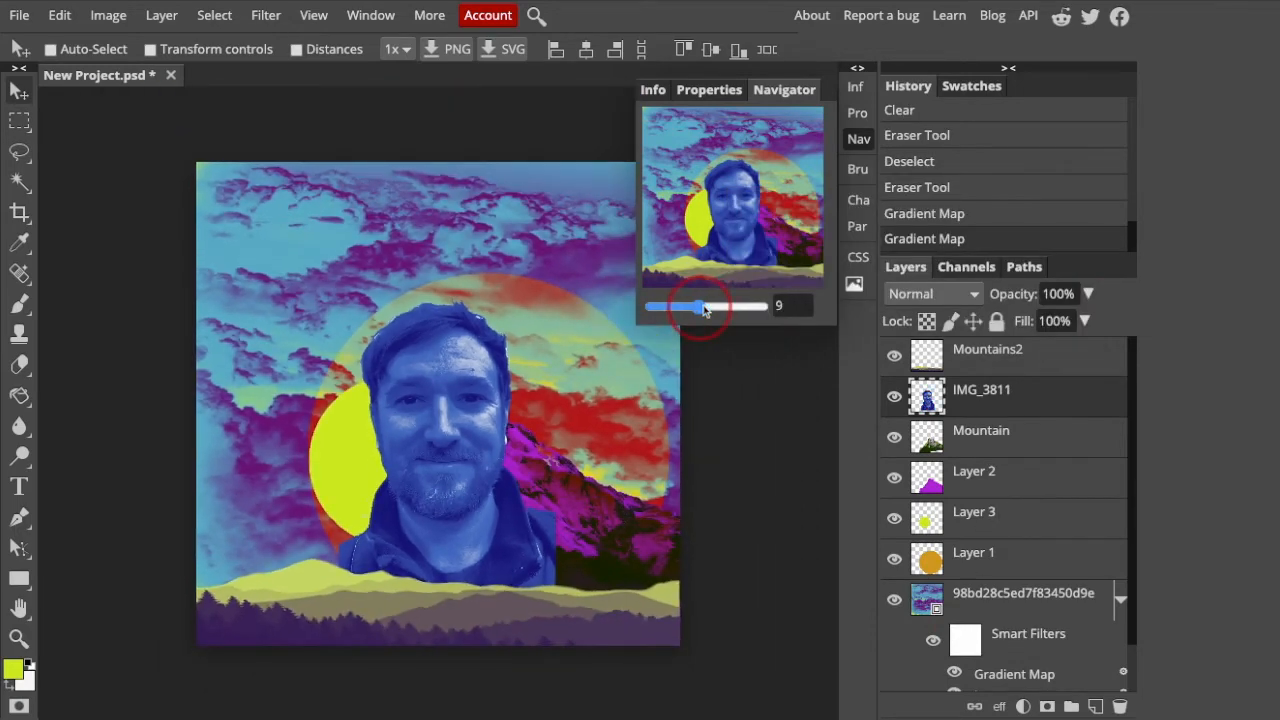
left_click_drag(703, 308, 706, 307)
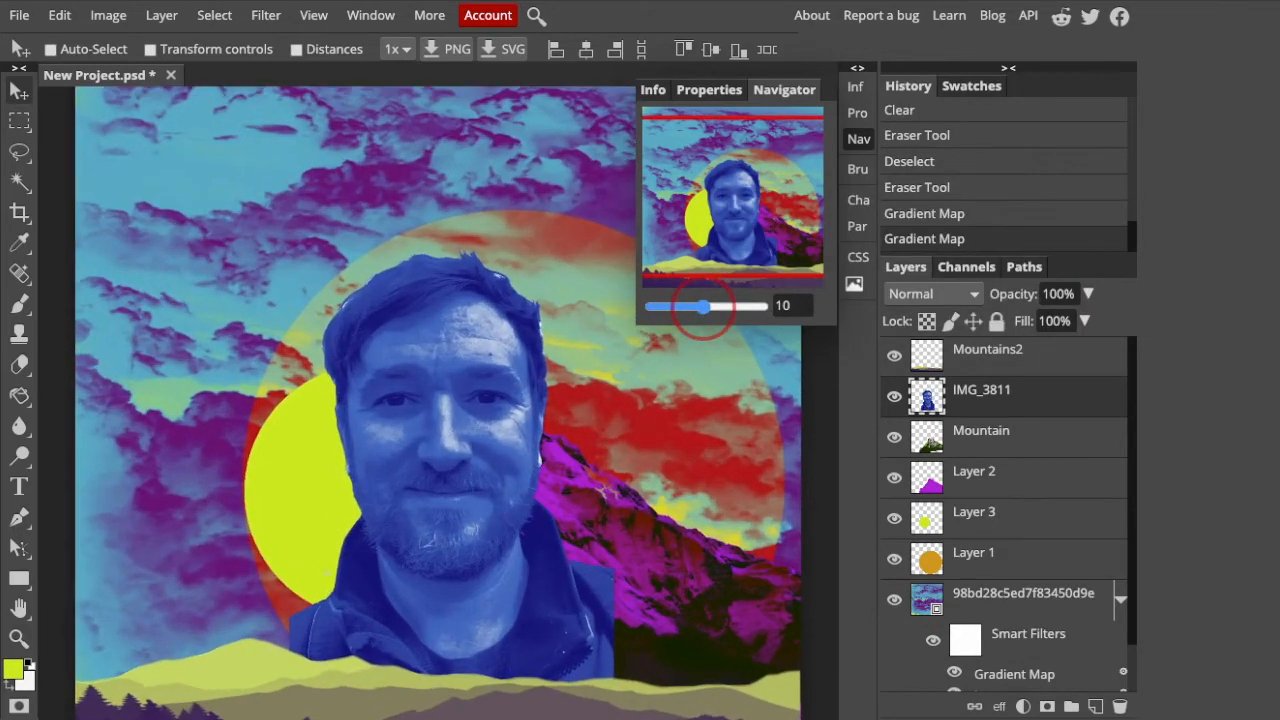
left_click(125, 17)
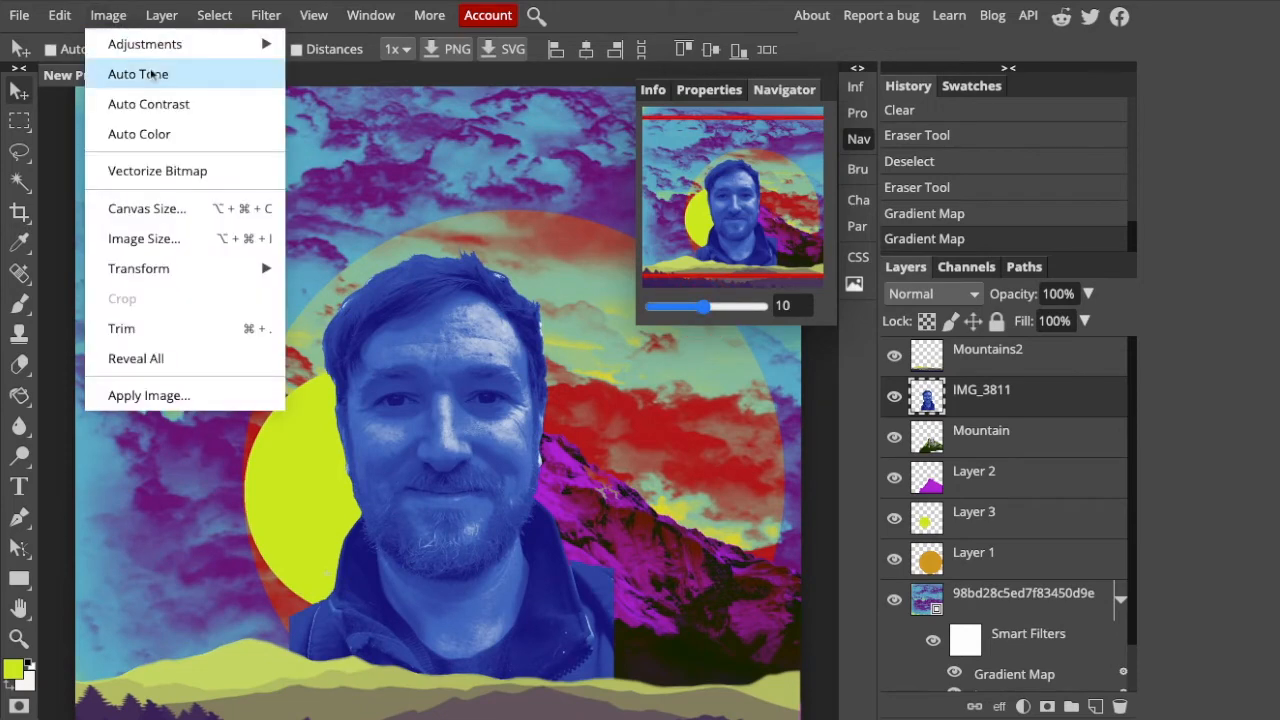
mouse_move(160, 46)
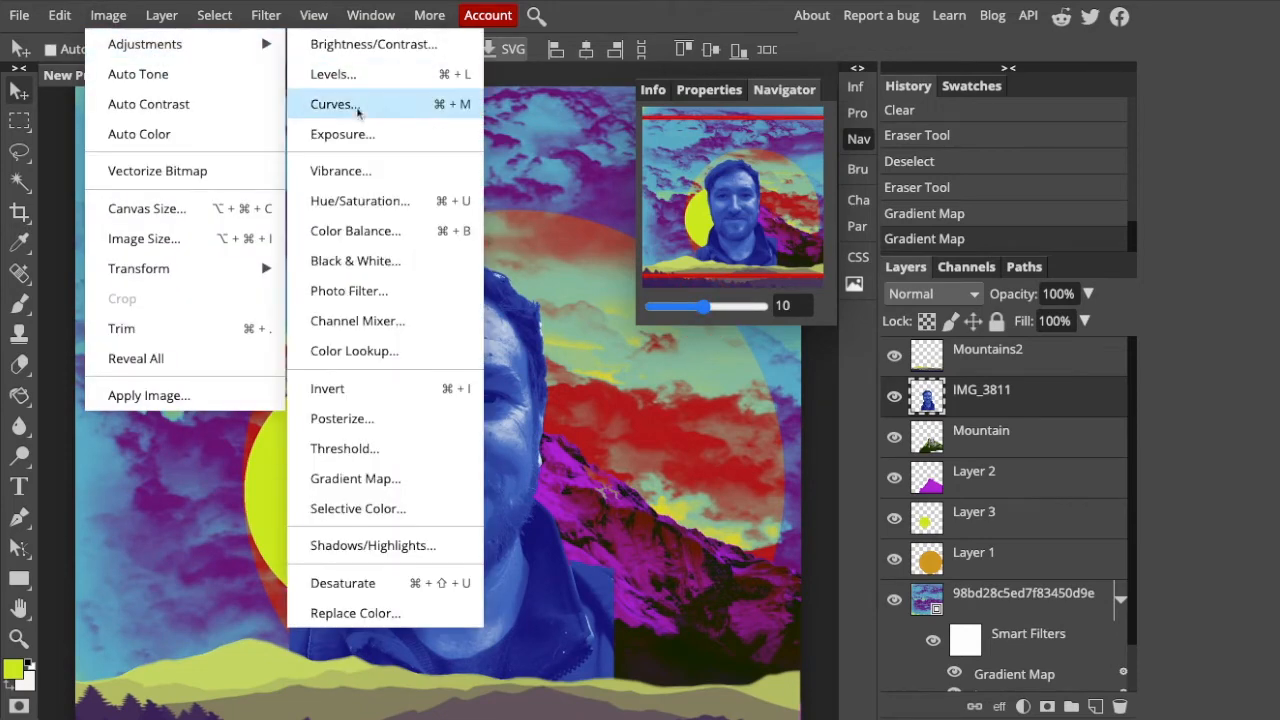
left_click(352, 78)
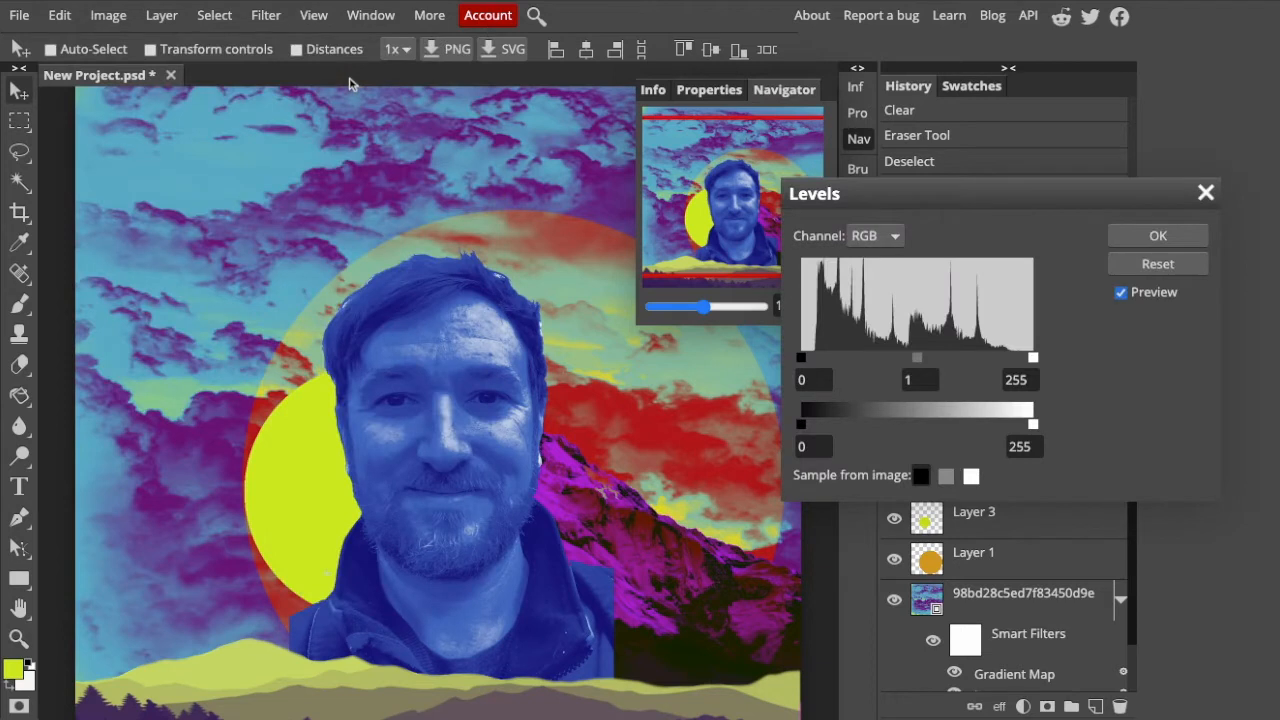
left_click_drag(1033, 357, 1011, 357)
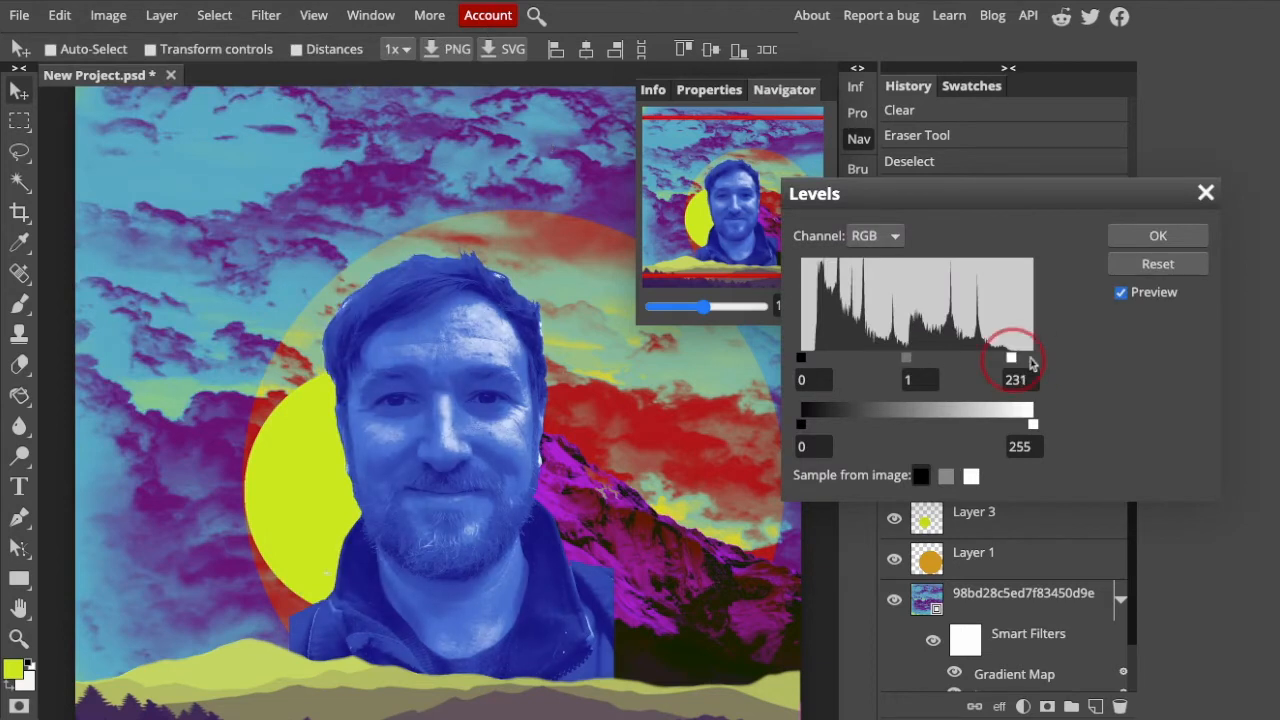
left_click_drag(808, 359, 810, 358)
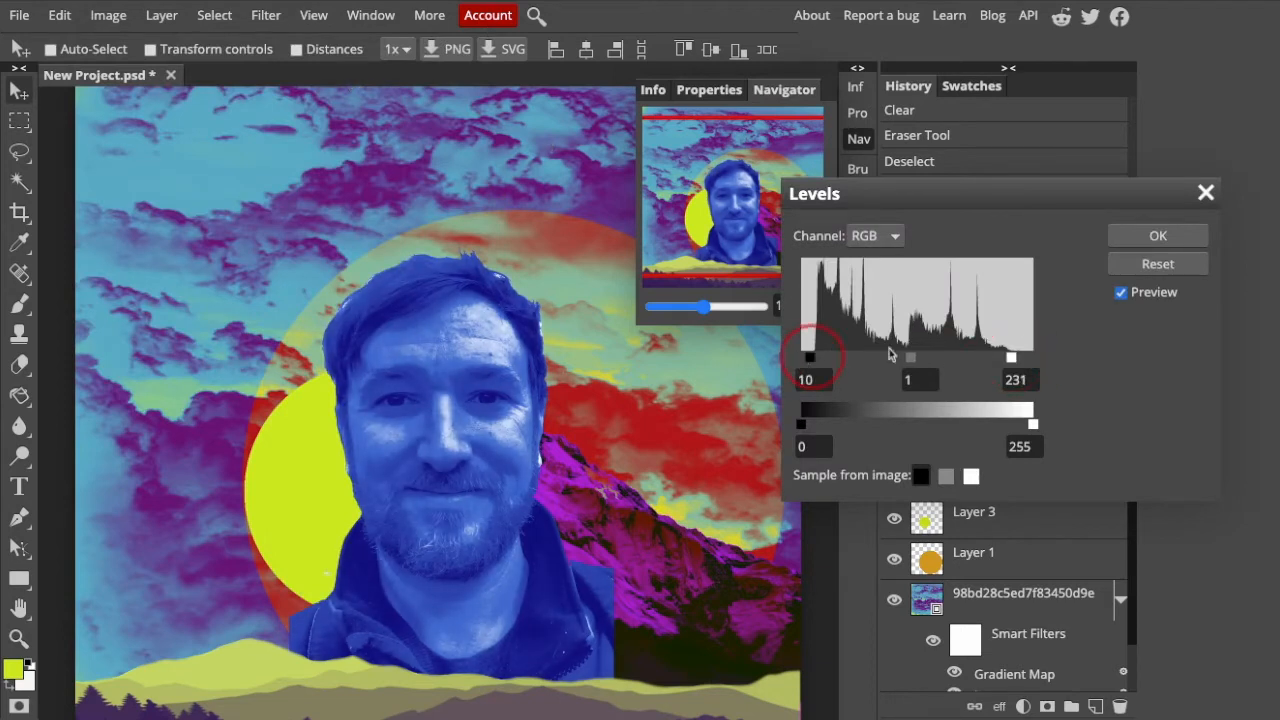
mouse_move(1013, 359)
left_mouse_down()
mouse_move(1000, 358)
mouse_move(1012, 361)
left_mouse_up()
left_click(1157, 238)
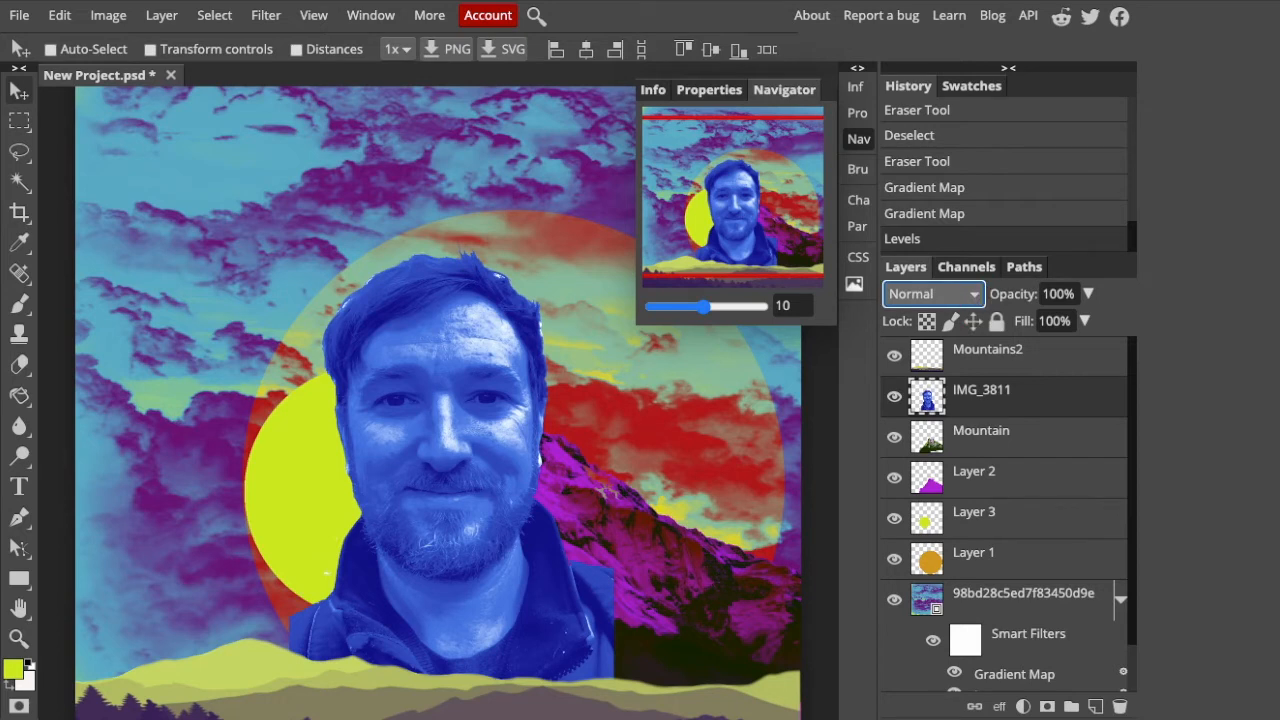
Step: Set the portrait layer's blend mode to Darken and enlarge it proportionally to about 144%, centred near X 602 px, Y 865 px
left_click(909, 334)
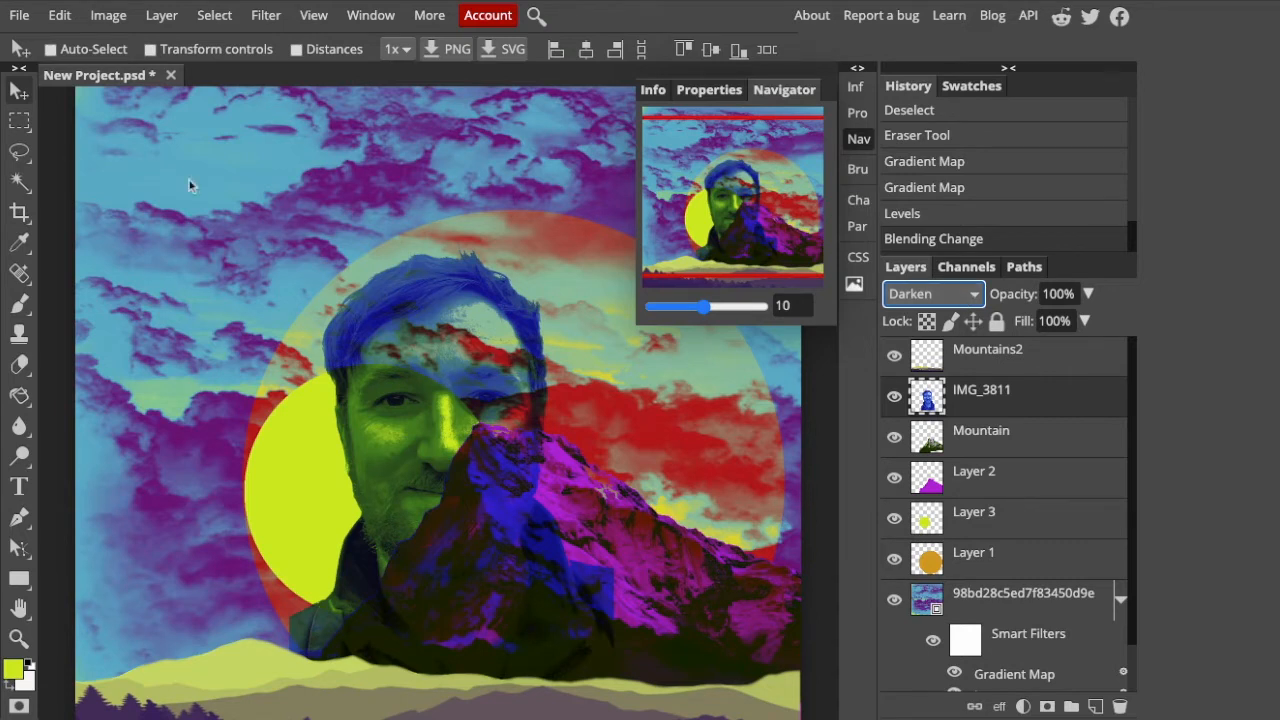
left_click(60, 15)
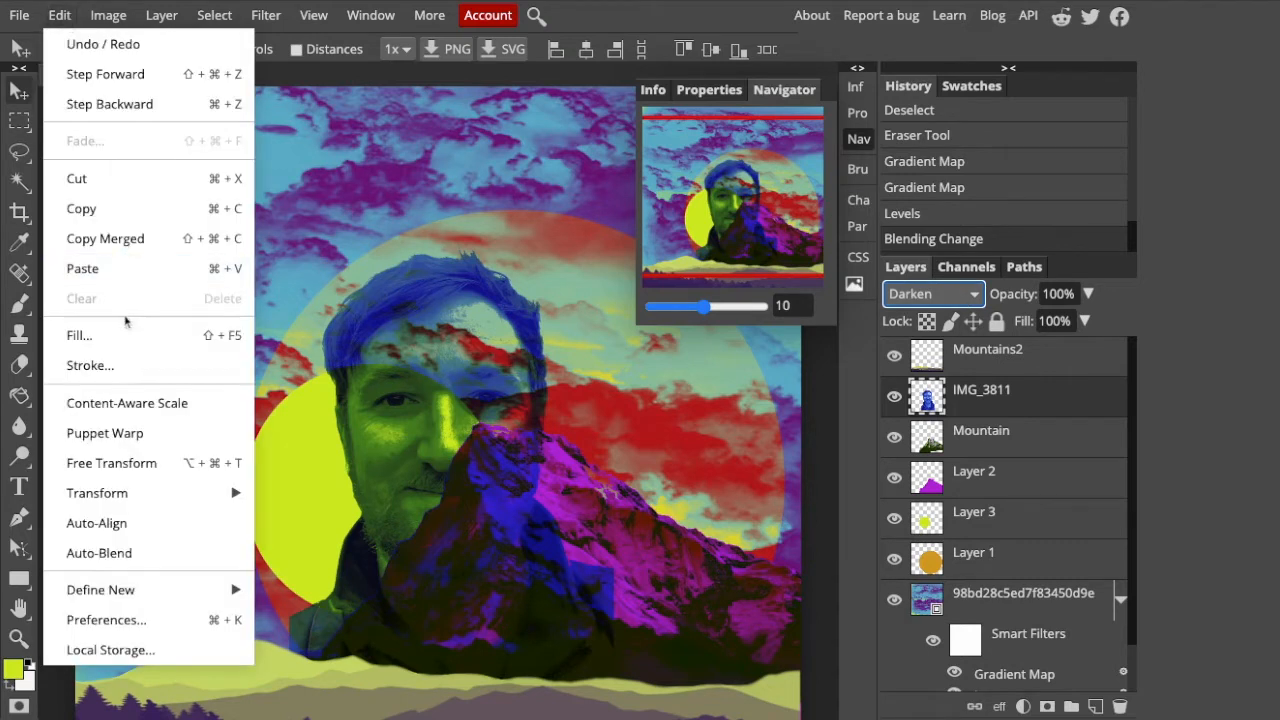
left_click(157, 465)
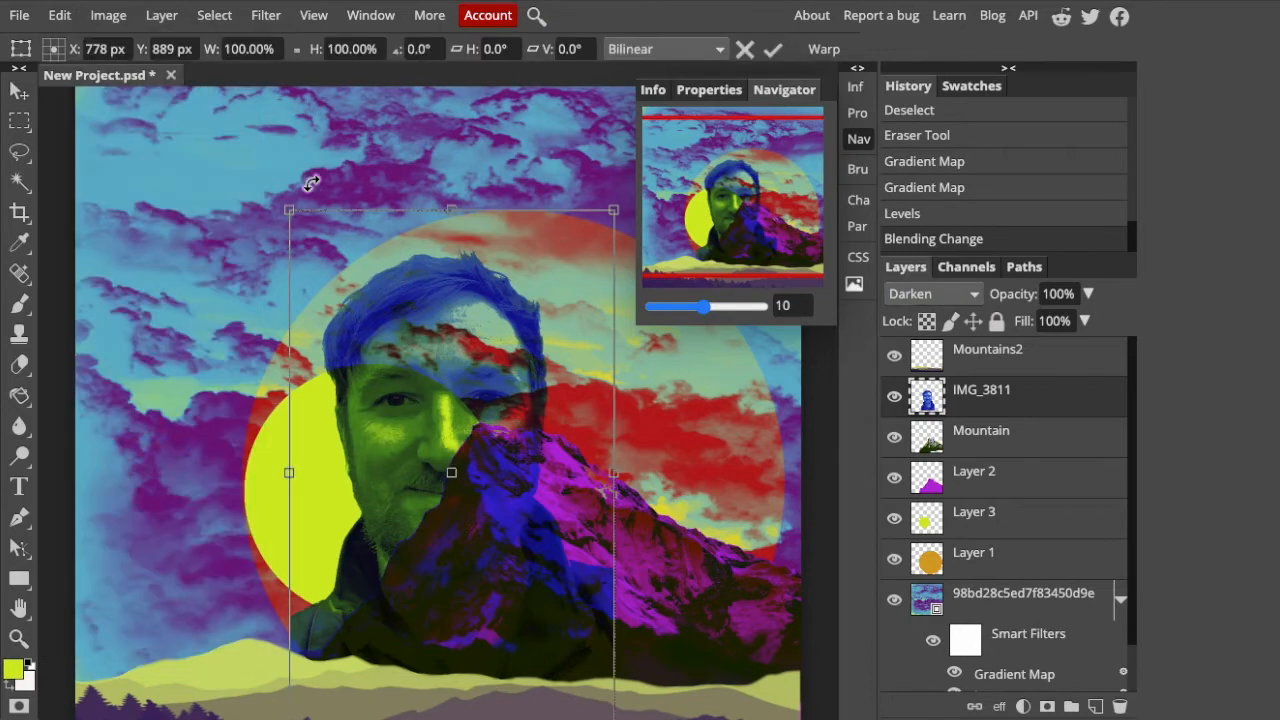
left_click_drag(287, 212, 186, 133)
left_click_drag(456, 305, 444, 359)
left_click_drag(444, 405, 445, 409)
left_click_drag(178, 146, 134, 112)
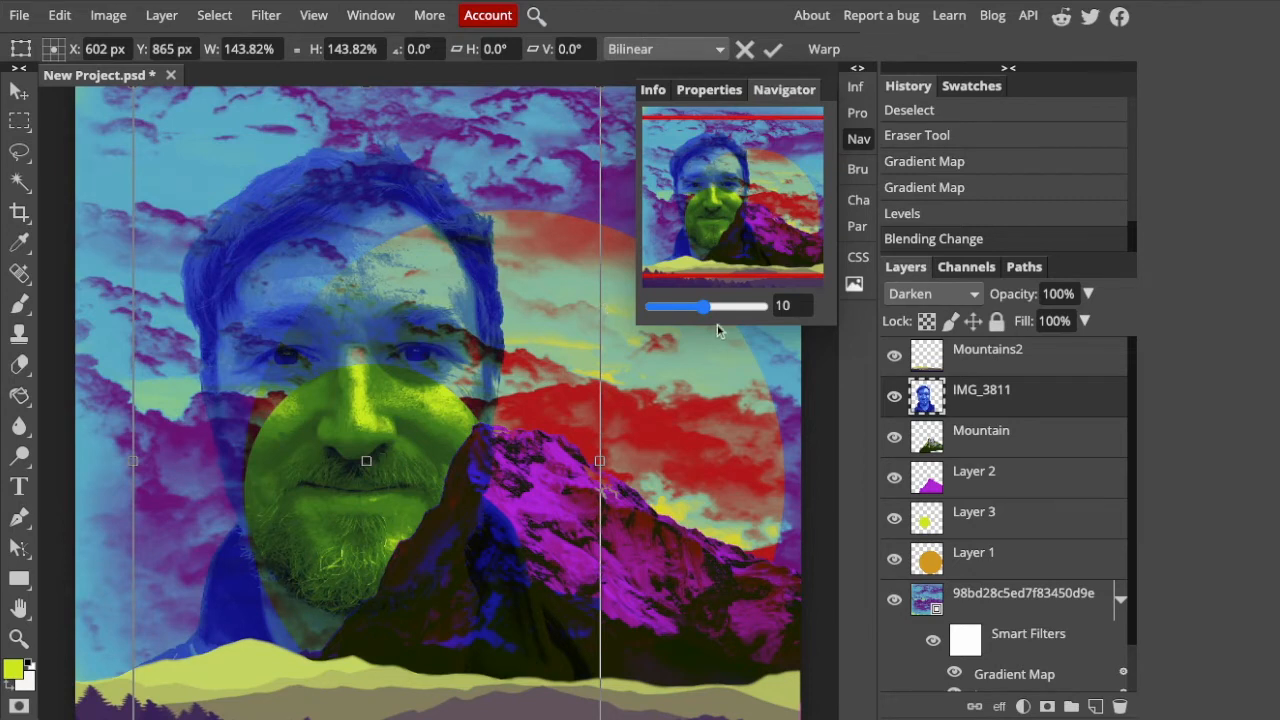
key("Return")
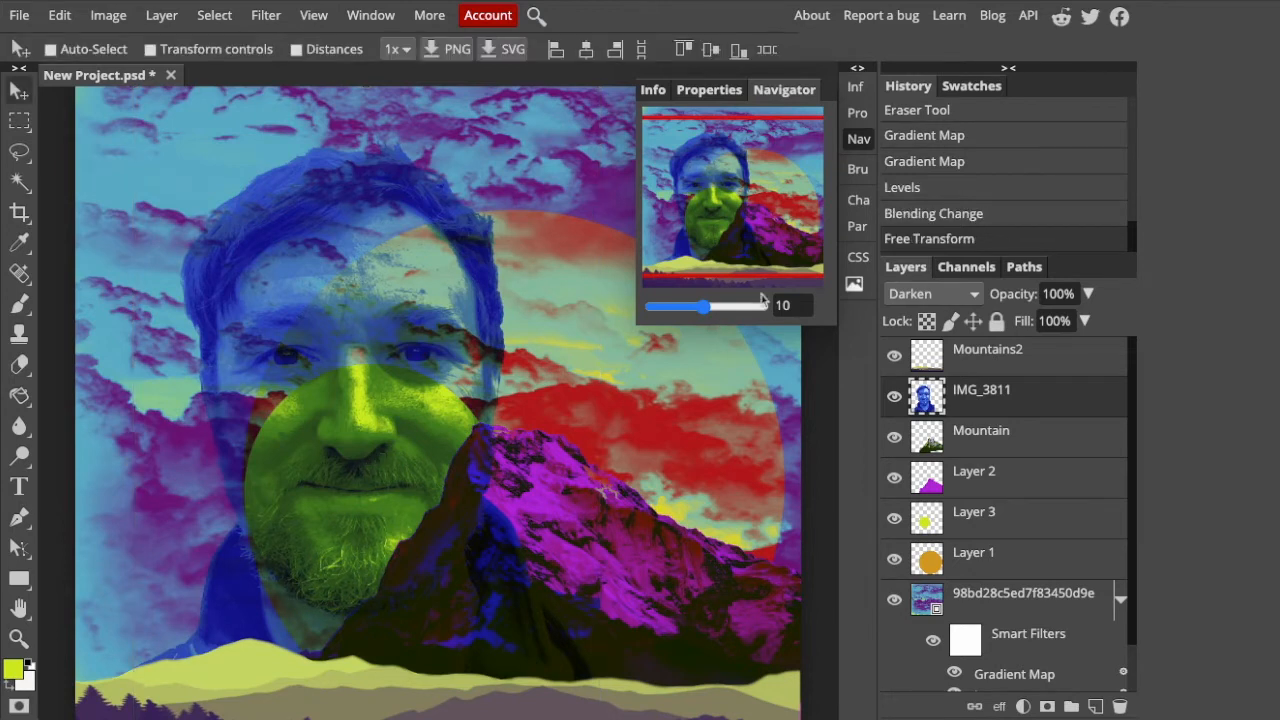
Step: Add a text layer reading "Deftones" in the sky area beside the top of the man's head
left_click(857, 140)
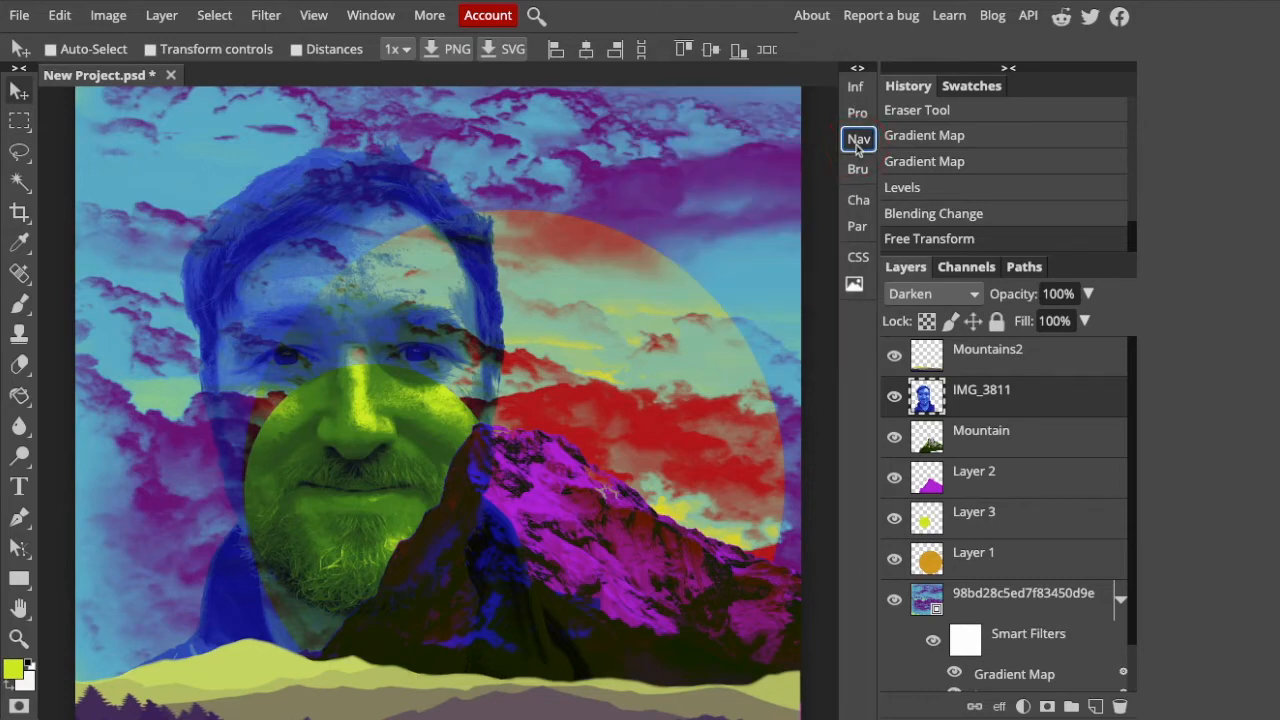
left_click(857, 141)
left_click(728, 310)
left_click_drag(712, 316, 699, 311)
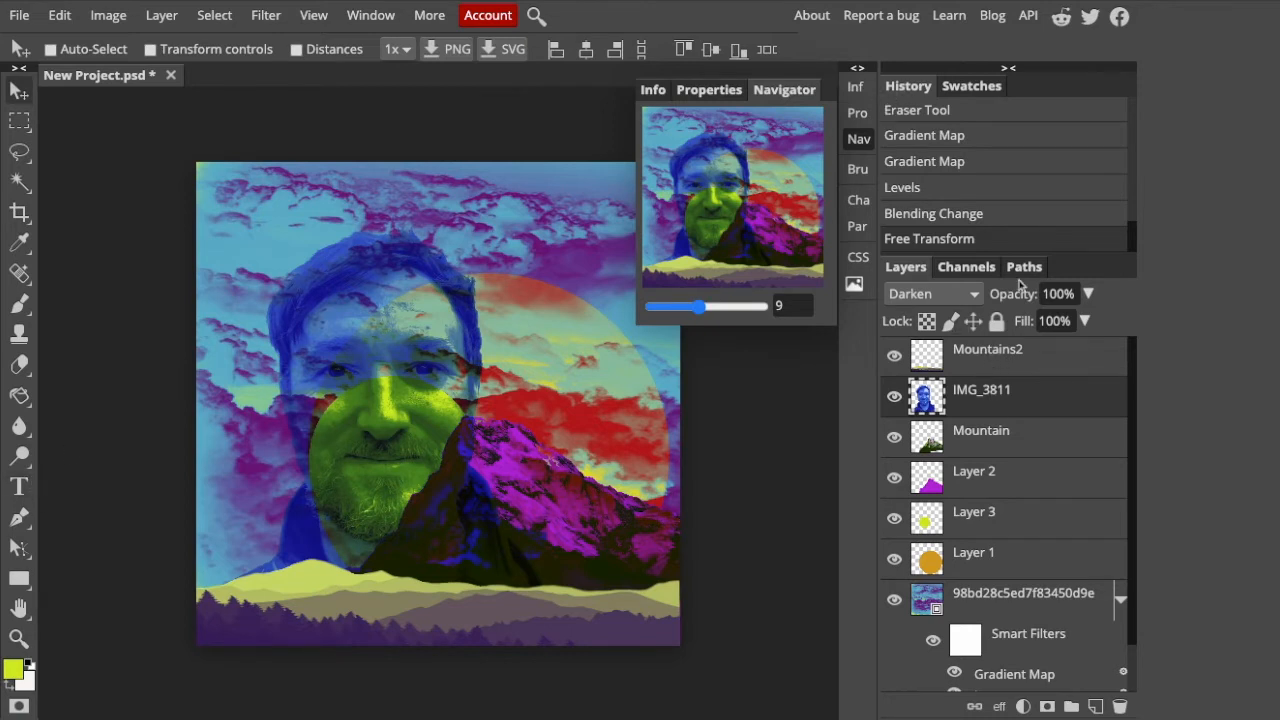
left_click(858, 139)
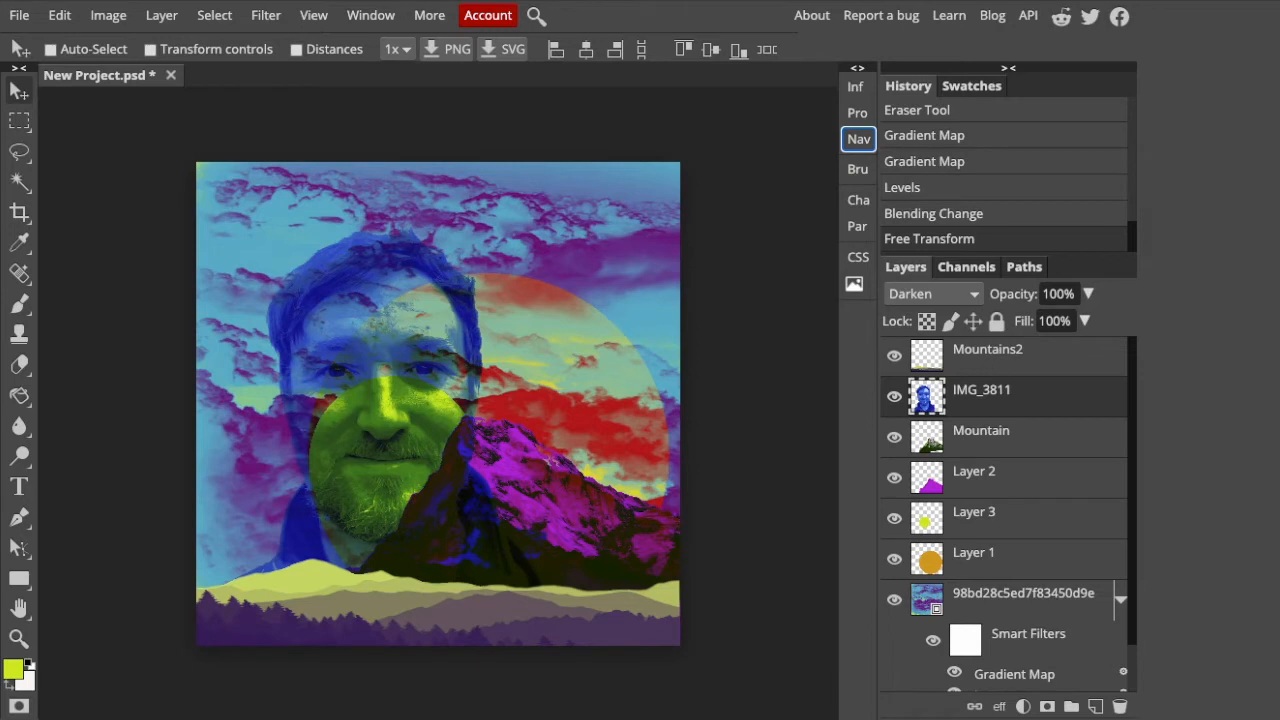
left_click(19, 488)
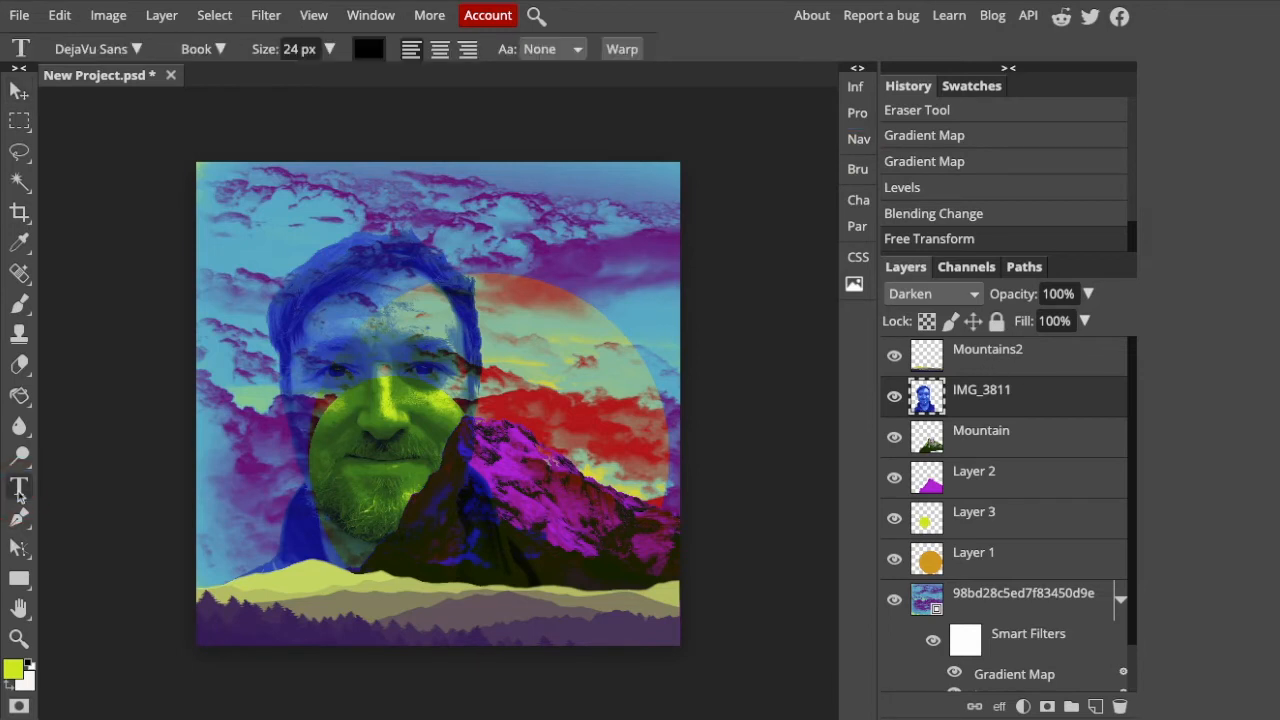
left_click(274, 258)
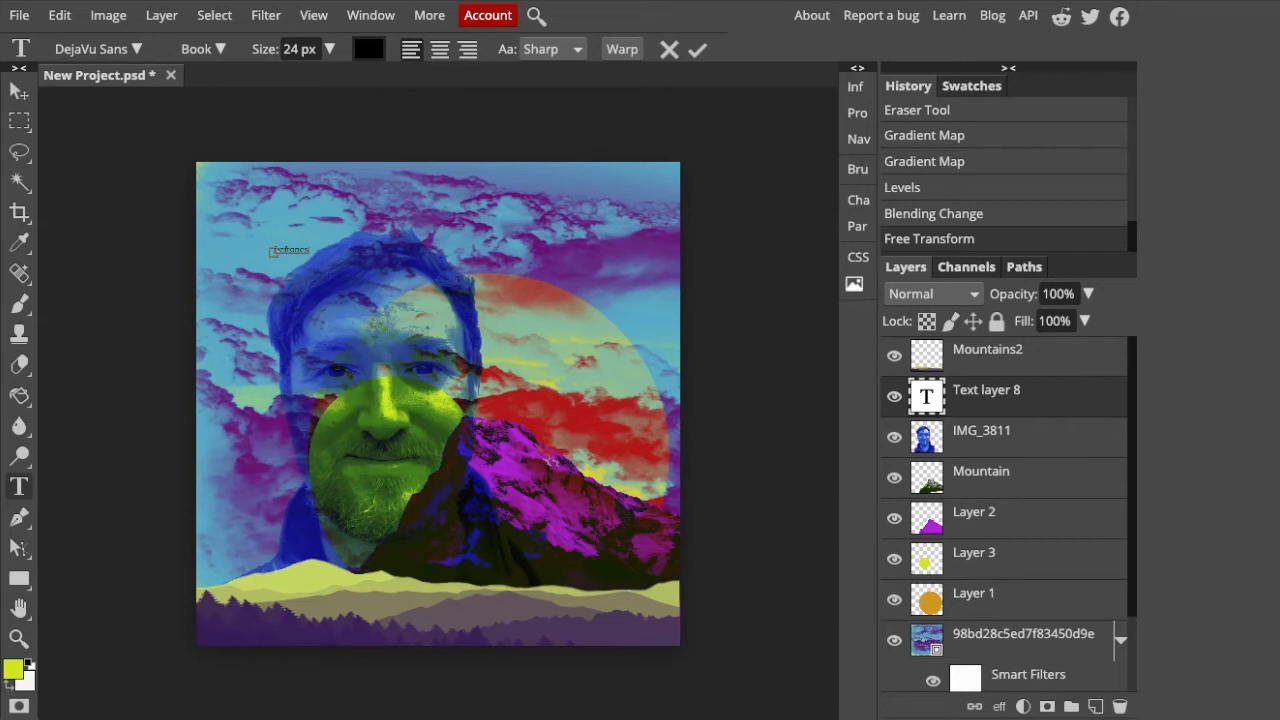
Step: Enlarge the Deftones text to 135 px and move it slightly down and left across the man's hair
double_click(287, 250)
left_click(330, 49)
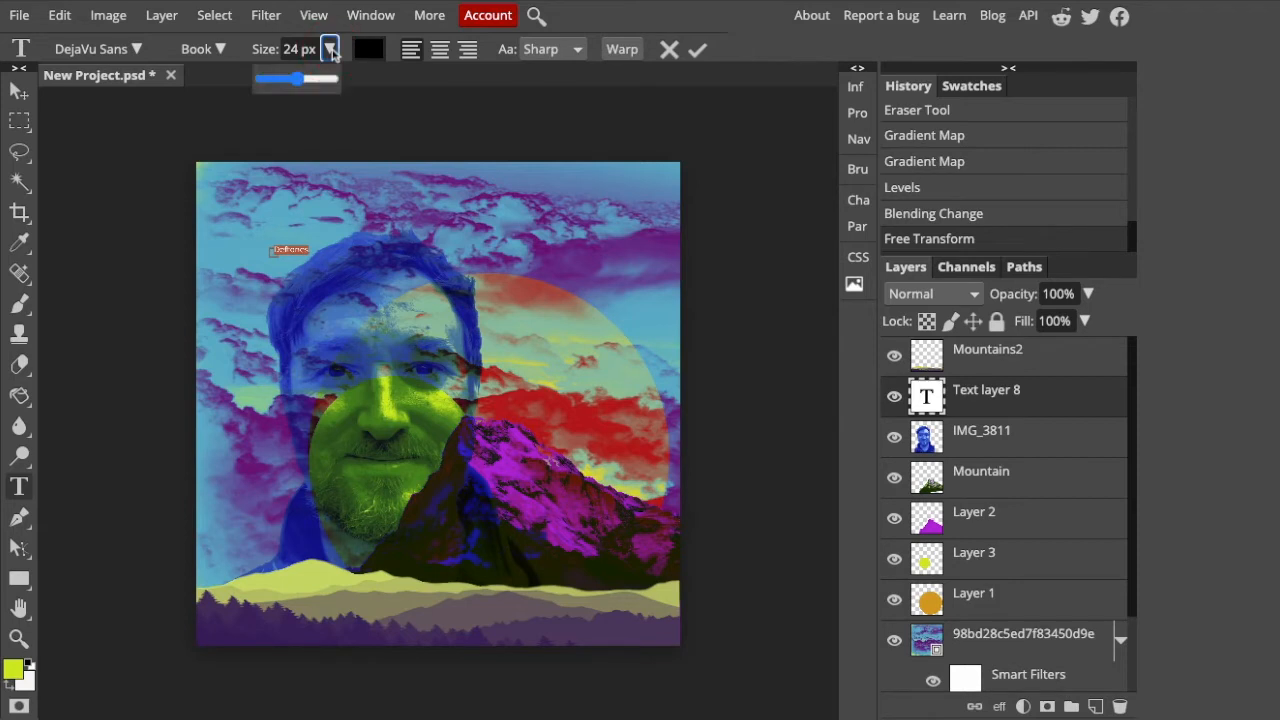
left_click_drag(298, 80, 332, 80)
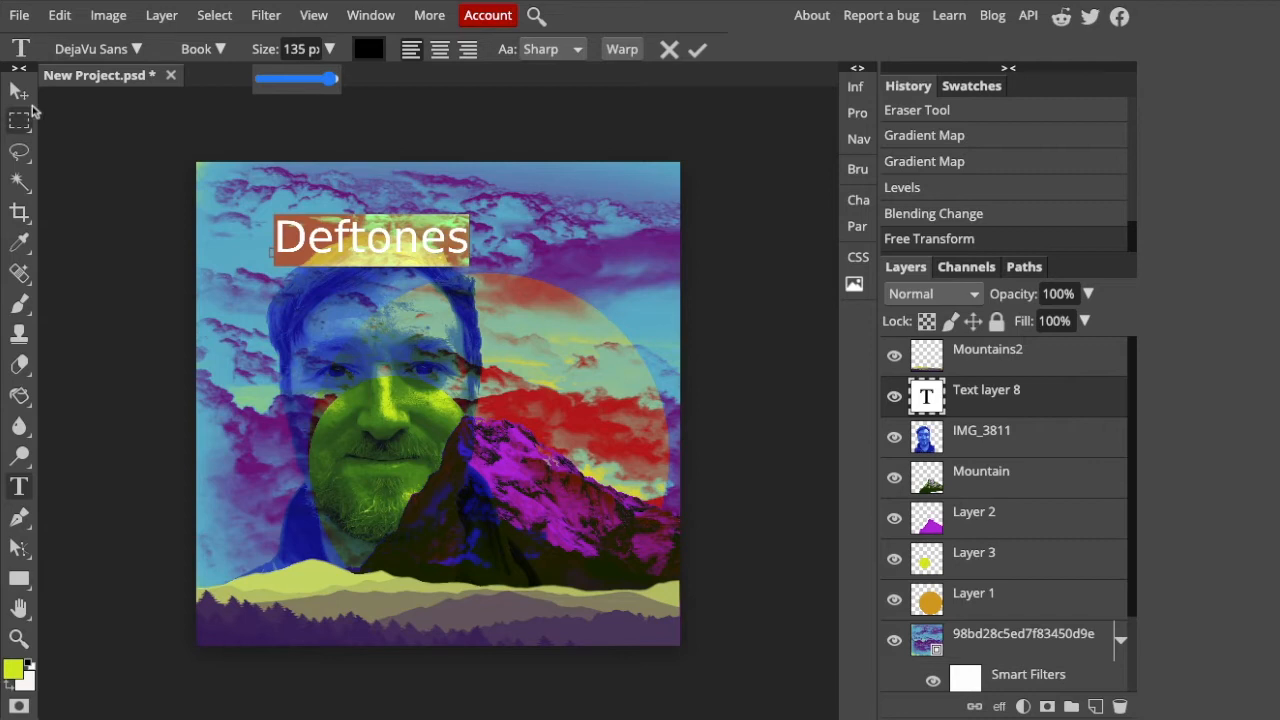
left_click(22, 93)
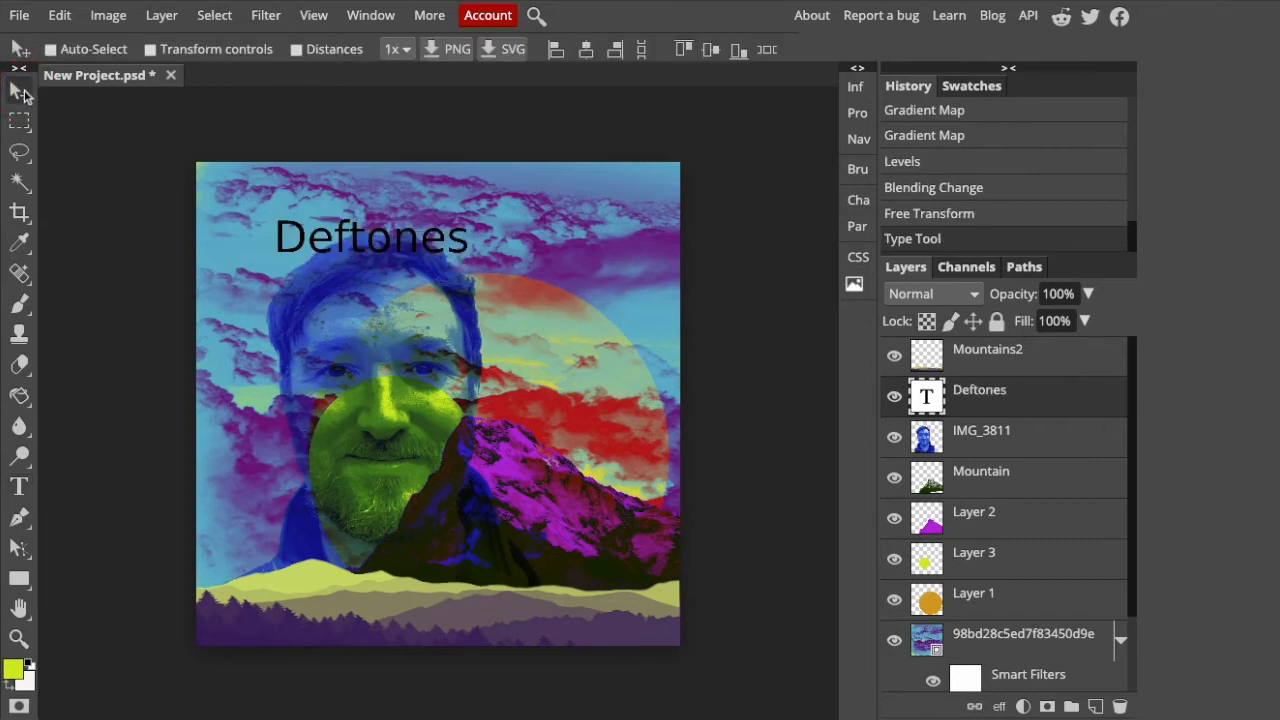
mouse_move(304, 238)
left_mouse_down()
mouse_move(280, 253)
mouse_move(310, 248)
left_mouse_up()
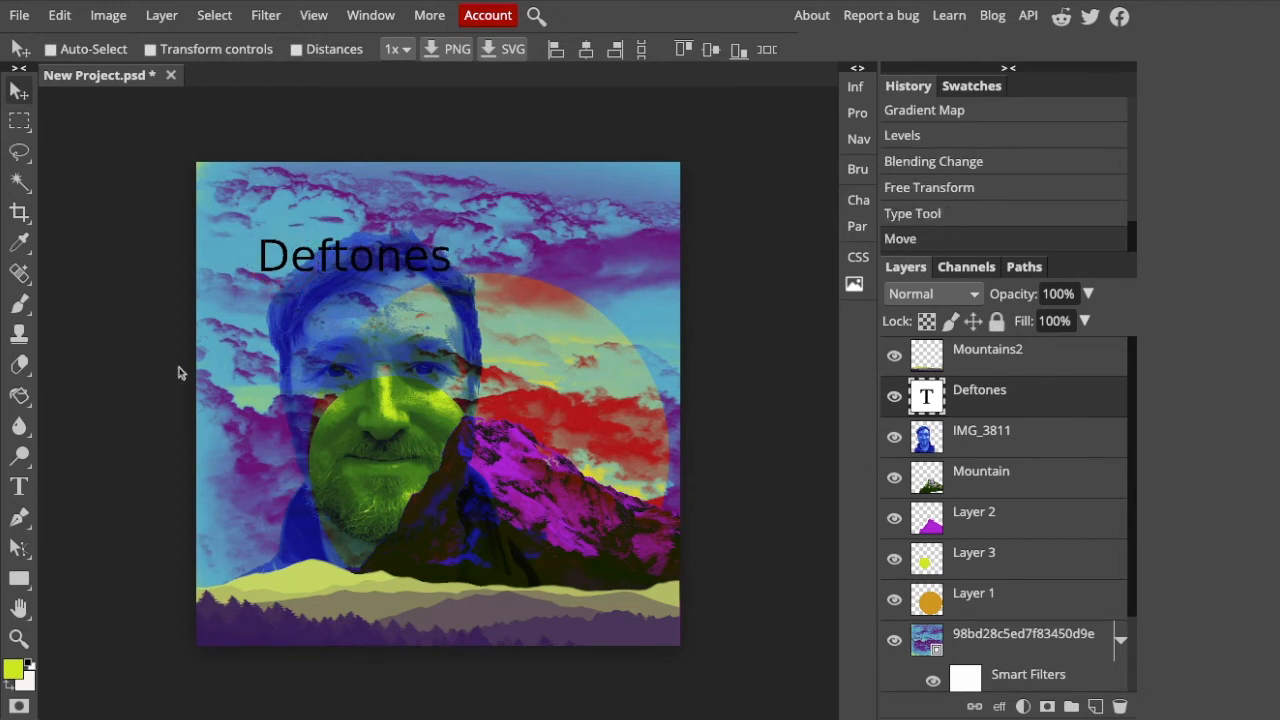
Step: Change the font of the whole Deftones text to Capture it
left_click(19, 487)
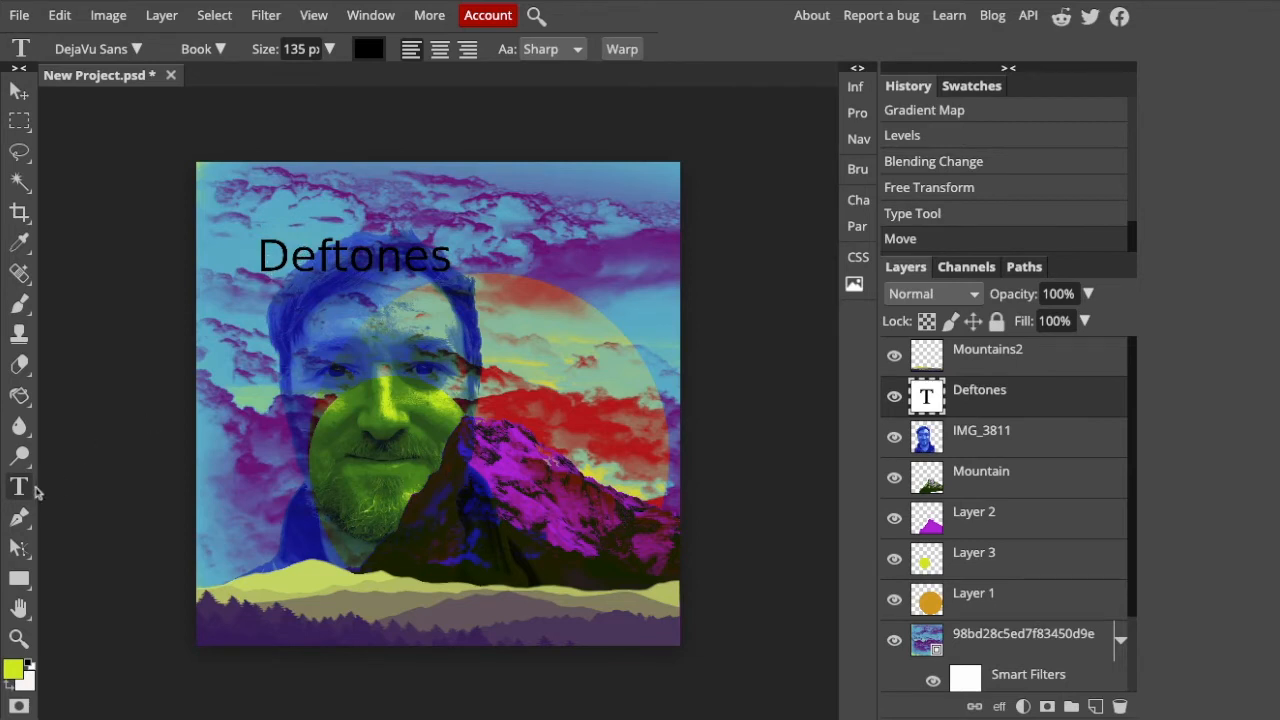
left_click_drag(298, 262, 462, 260)
left_click_drag(258, 258, 452, 259)
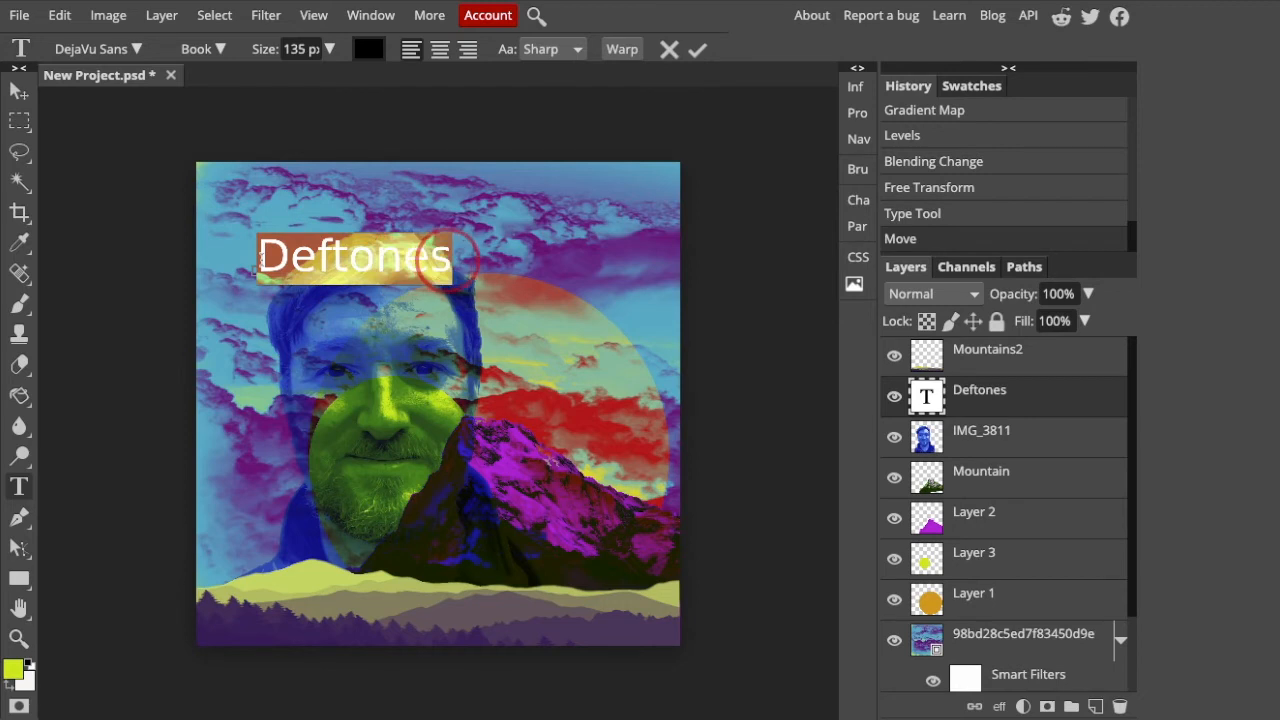
left_click(137, 50)
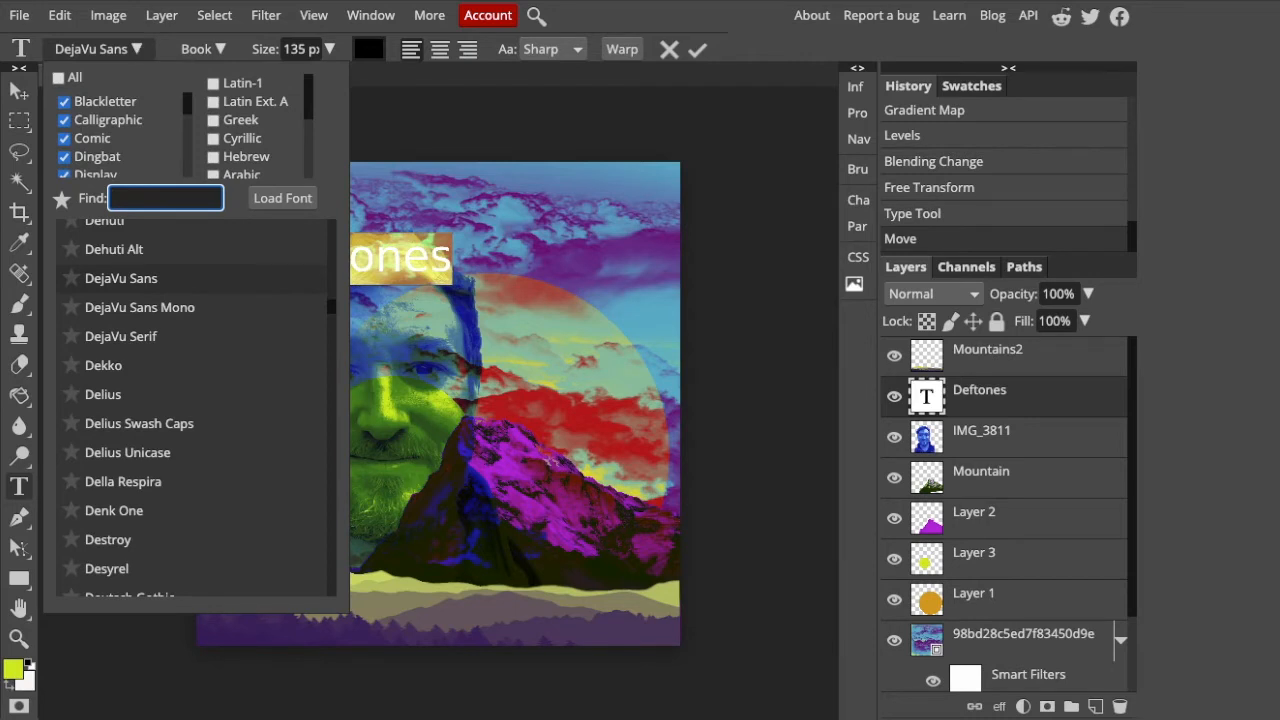
left_click(333, 313)
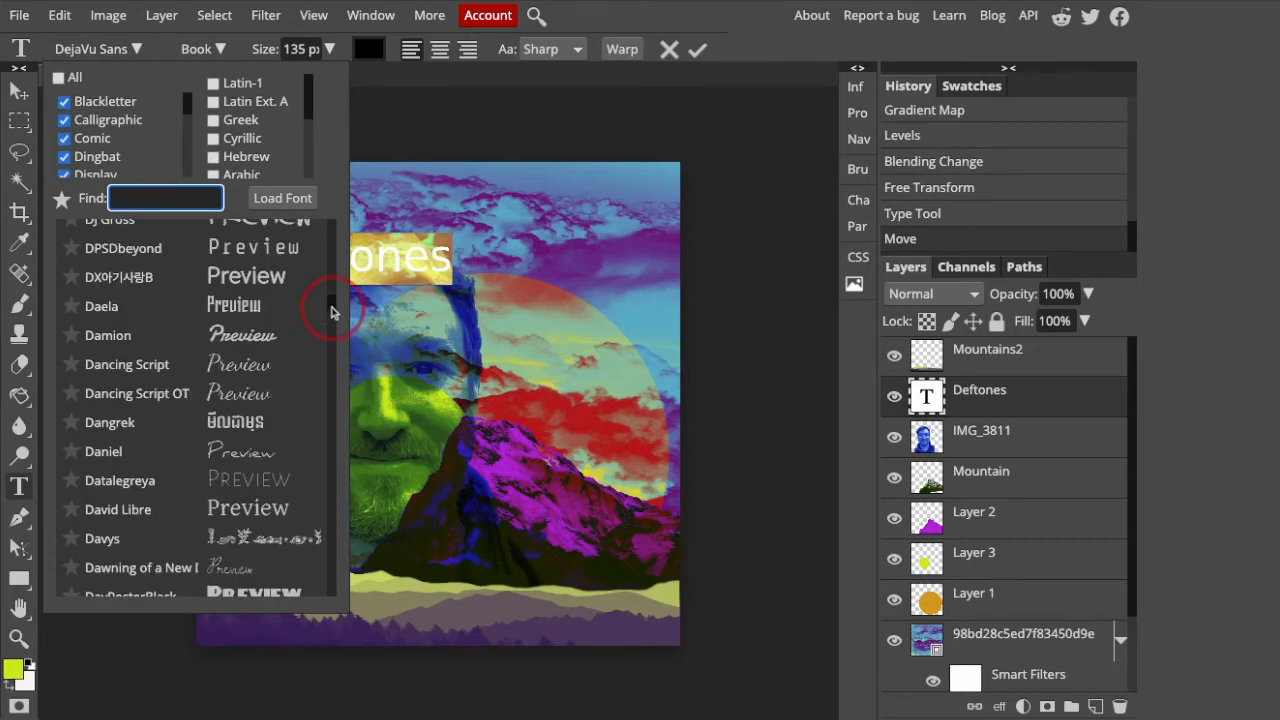
left_click_drag(333, 309, 333, 283)
left_click(333, 312)
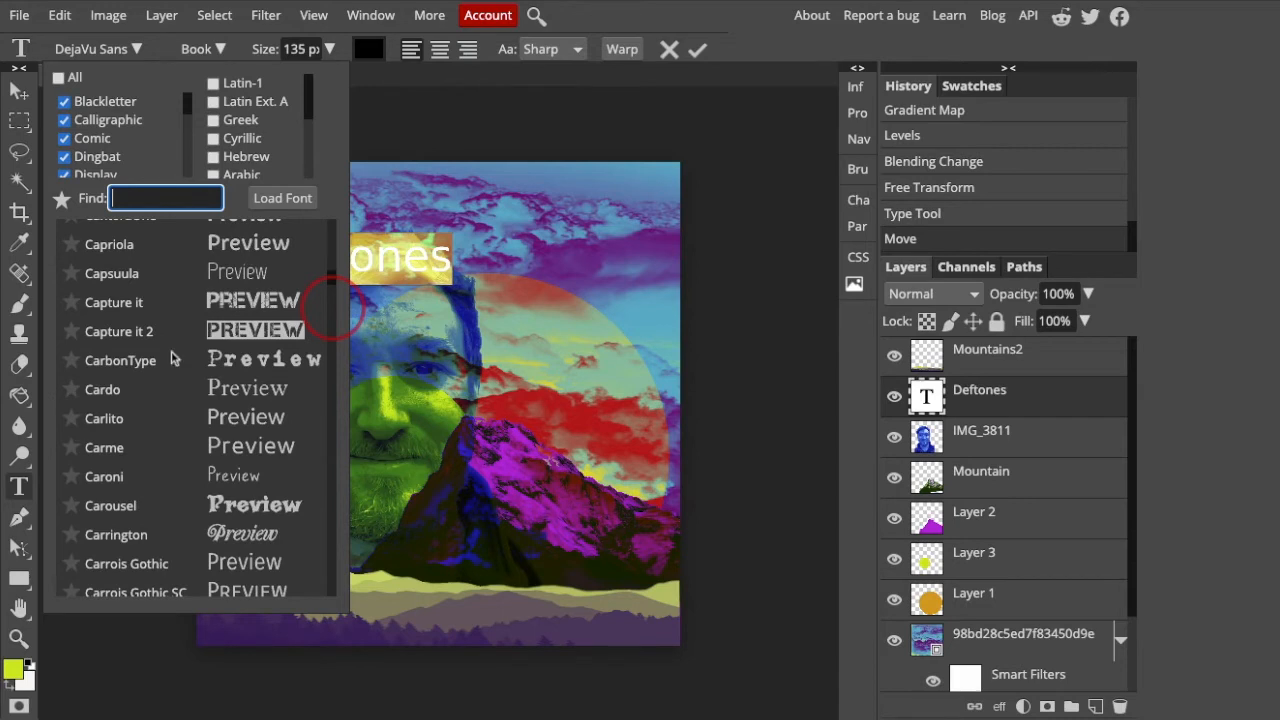
left_click(243, 310)
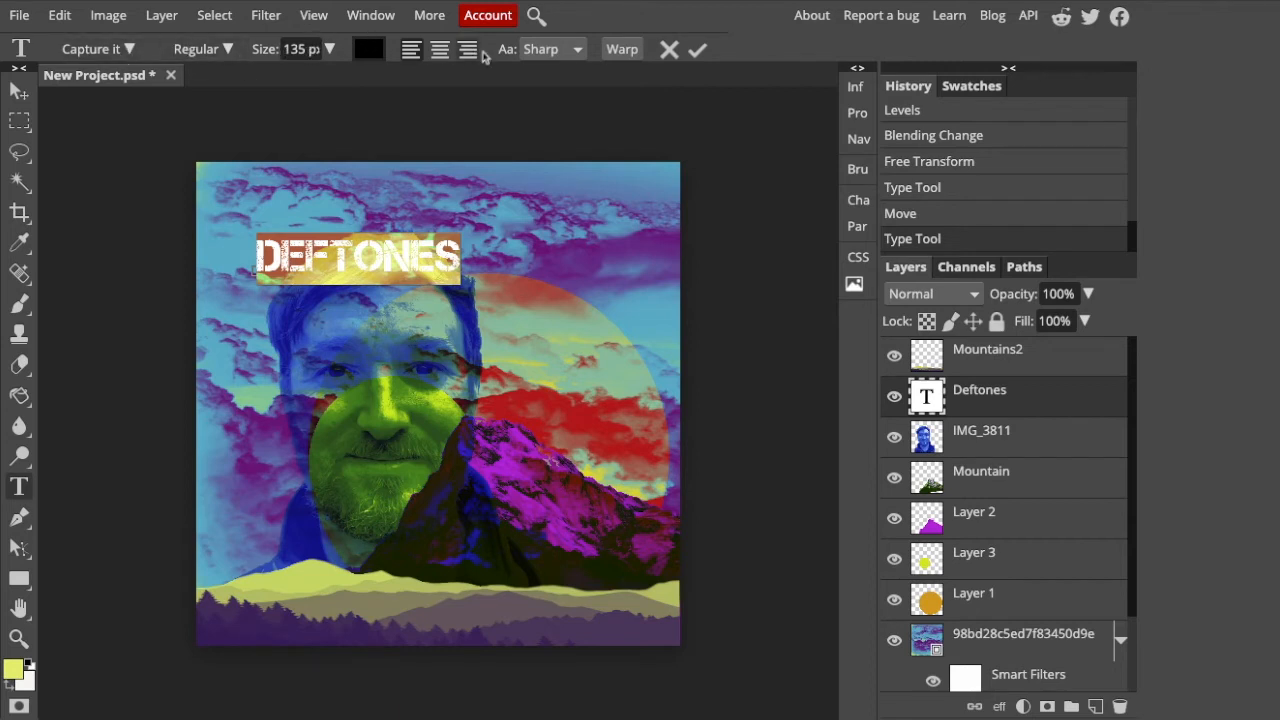
Step: Recolour the Deftones text pale yellow, hex eeee7e, and commit the text edit
left_click(370, 54)
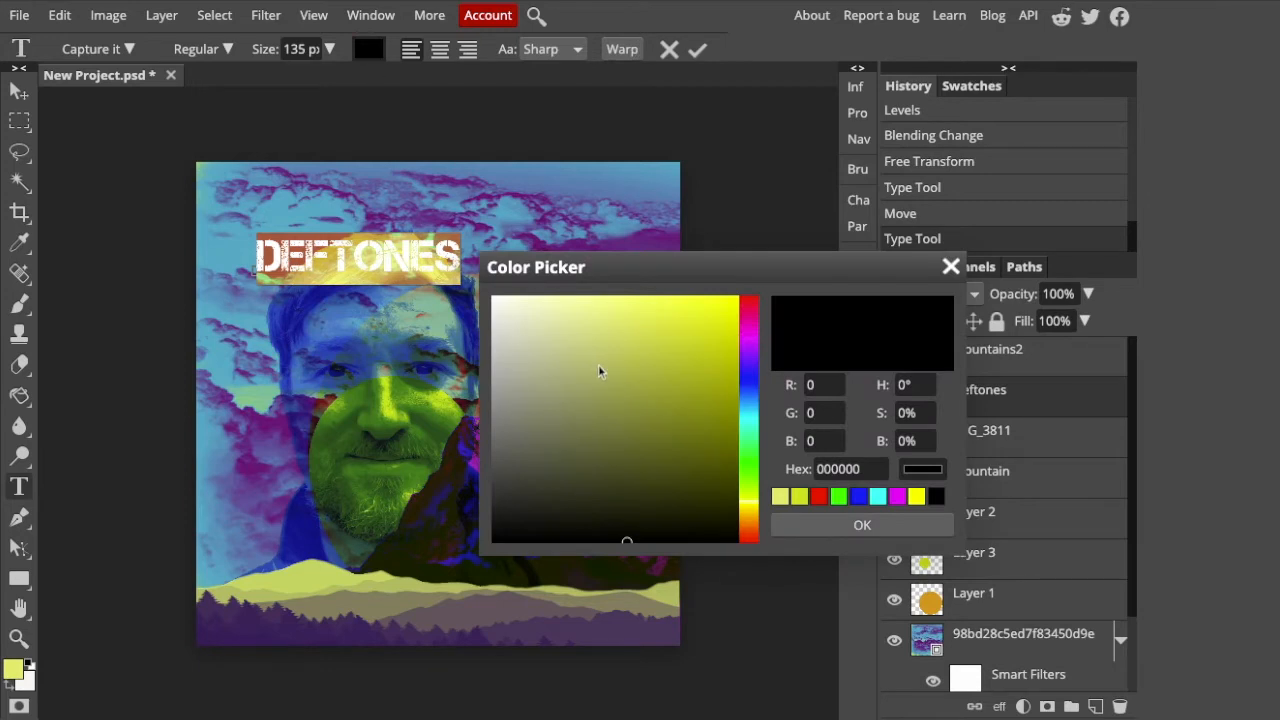
left_click(596, 308)
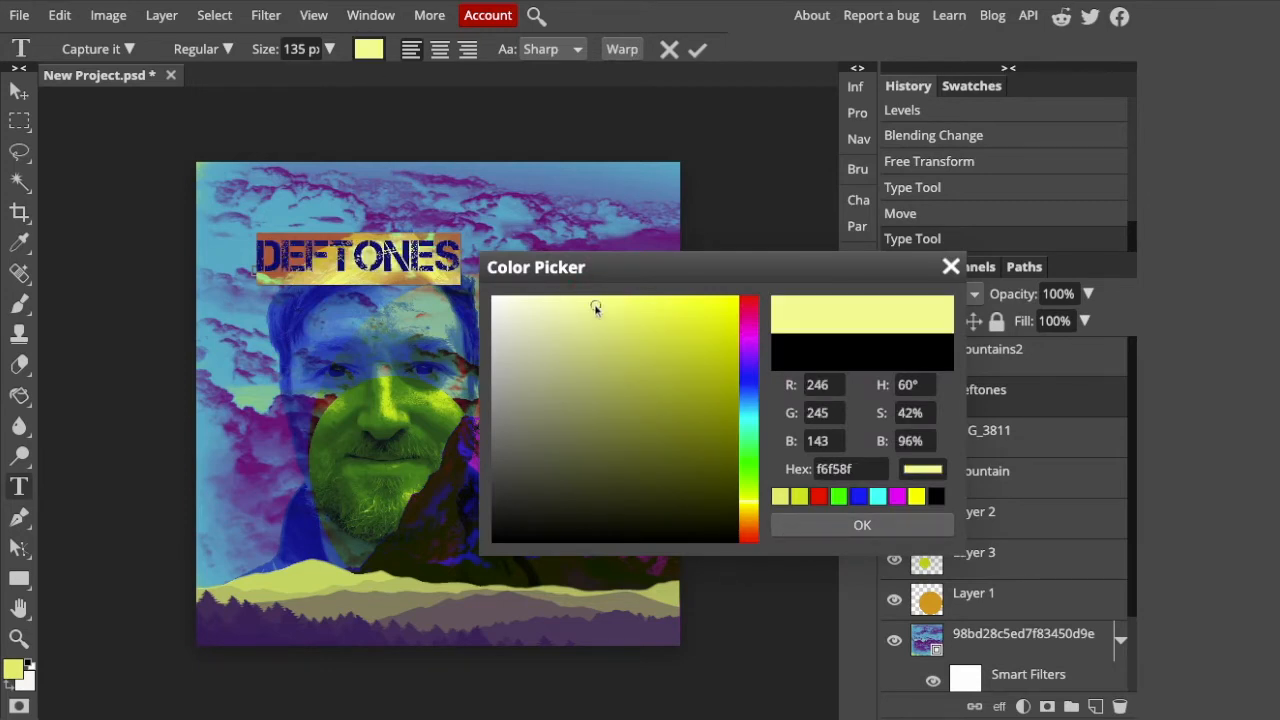
left_click(608, 316)
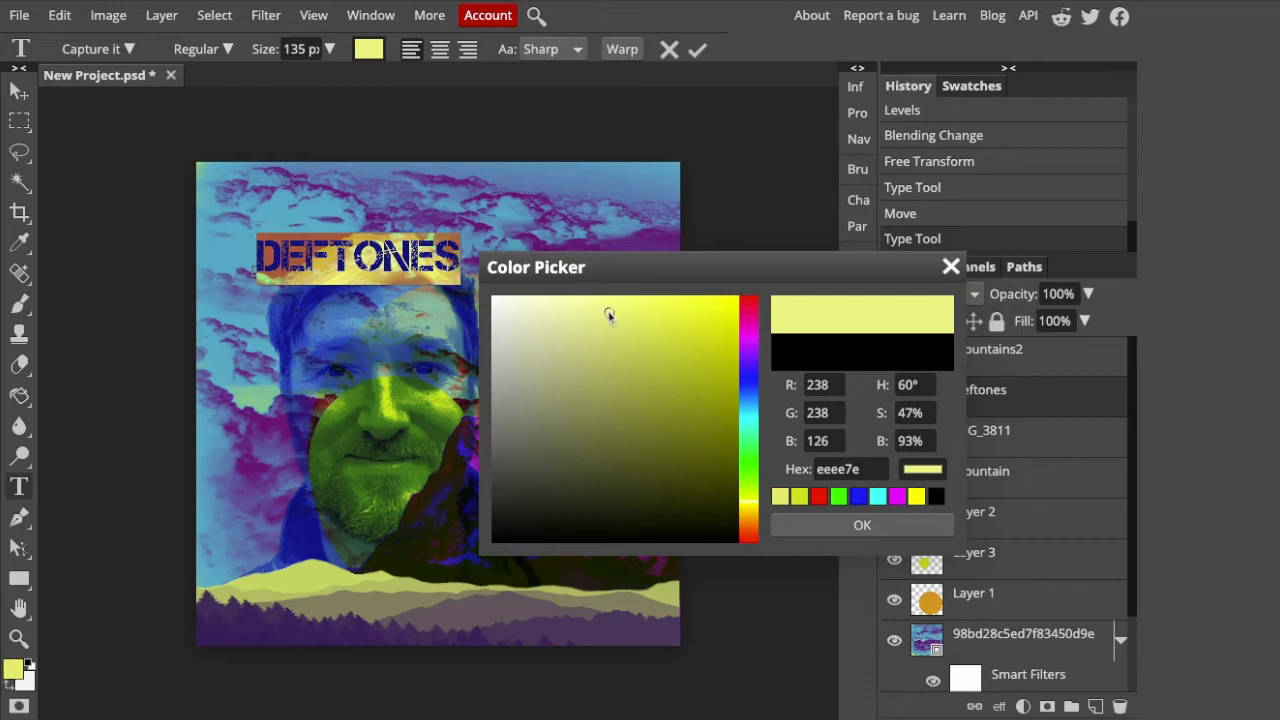
left_click(860, 524)
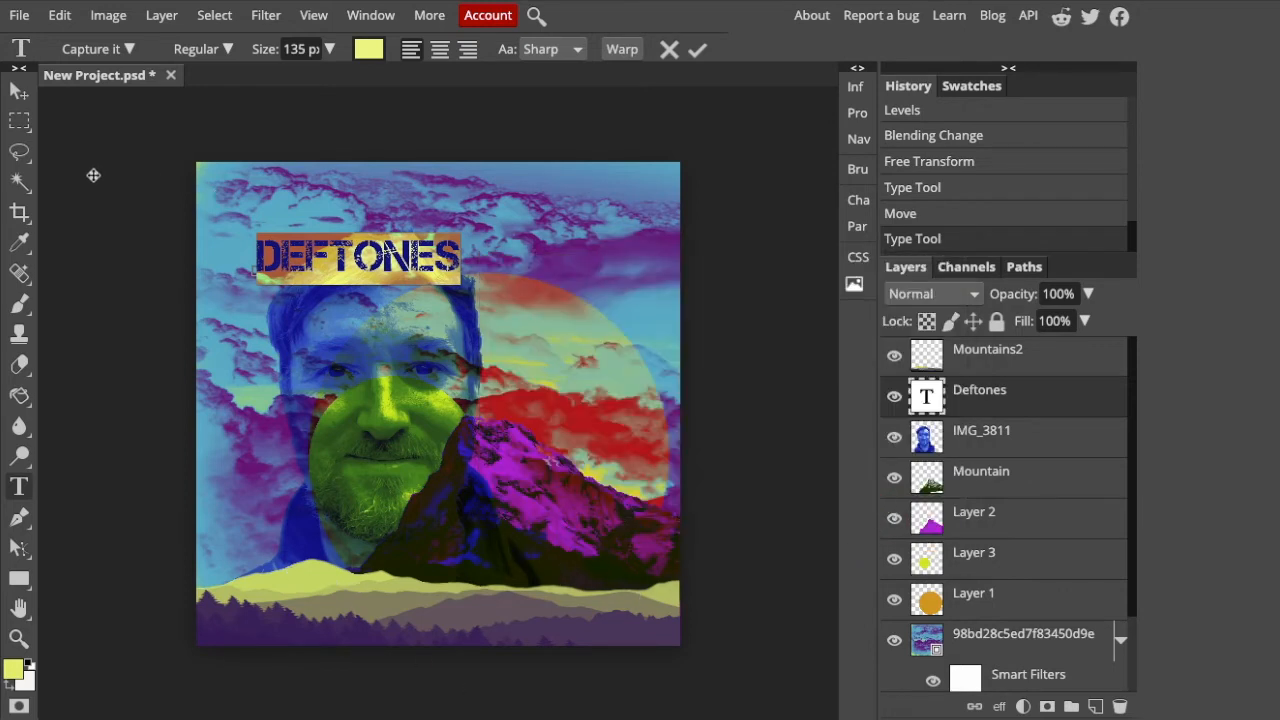
left_click(20, 95)
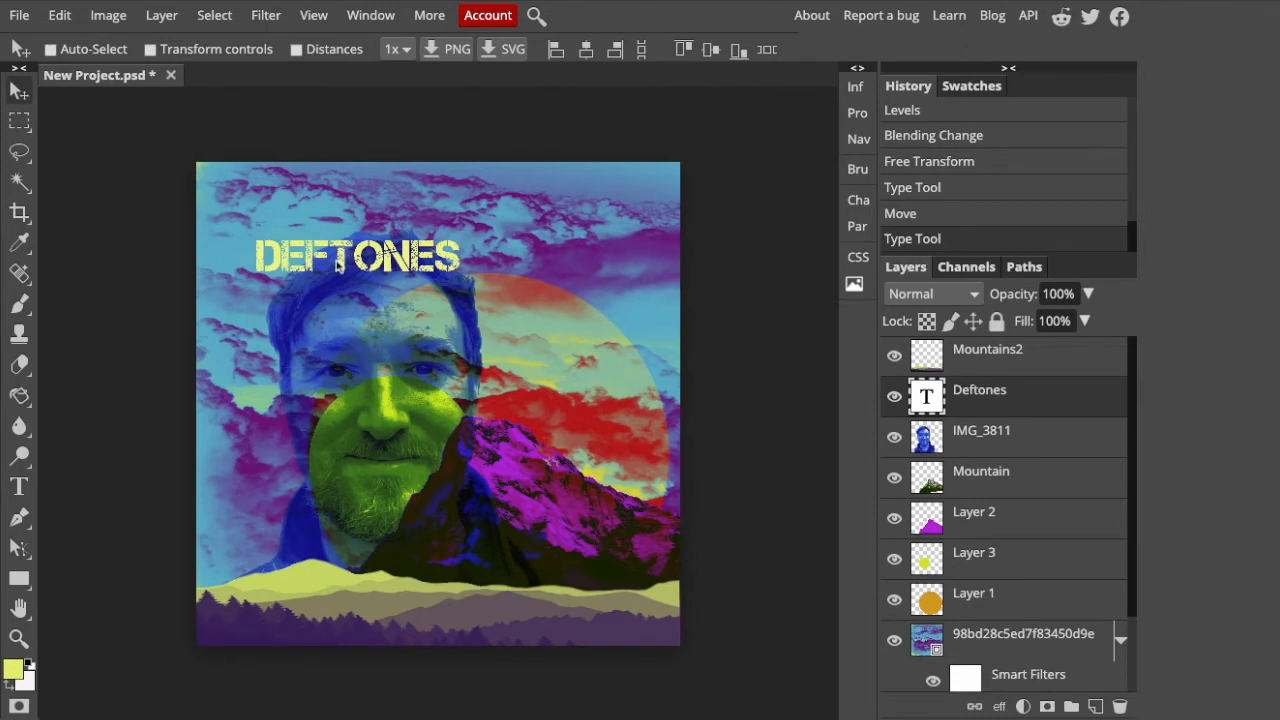
Step: Stretch the Deftones text to about 155% width and 264% height, and move it up and left into the sky
left_click(60, 15)
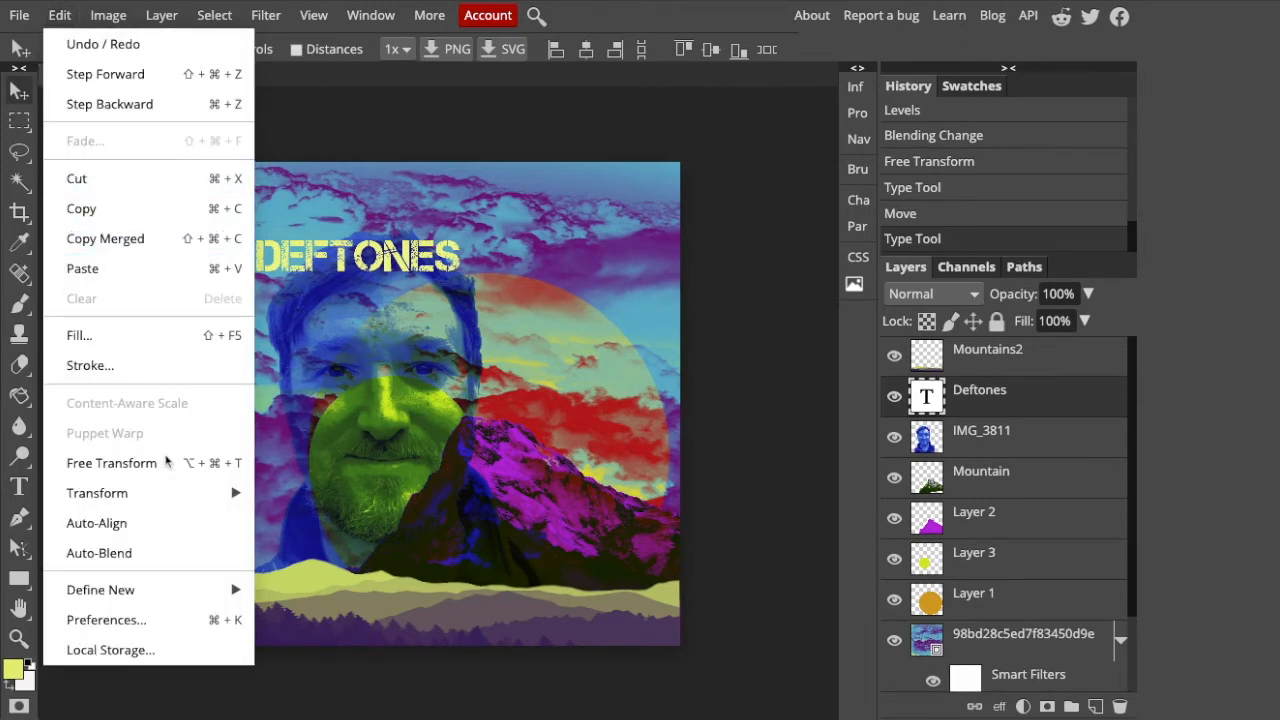
left_click(110, 463)
left_click_drag(461, 271, 572, 323)
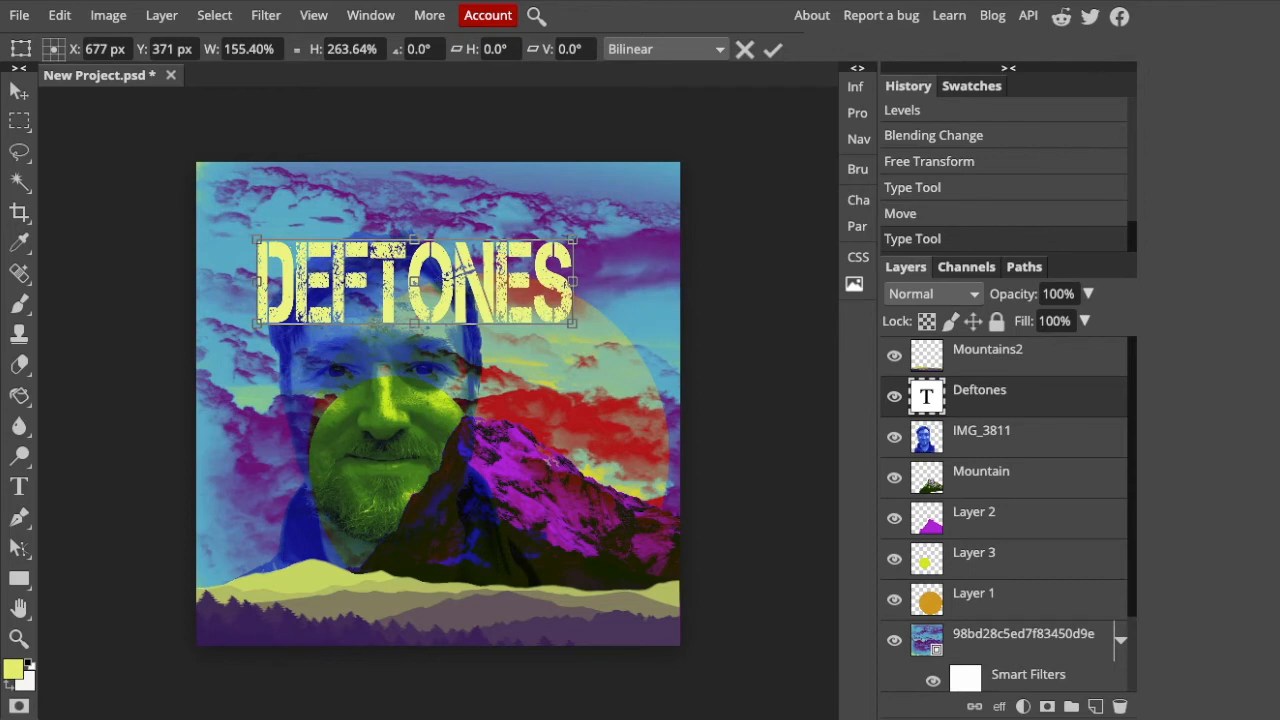
key("Return")
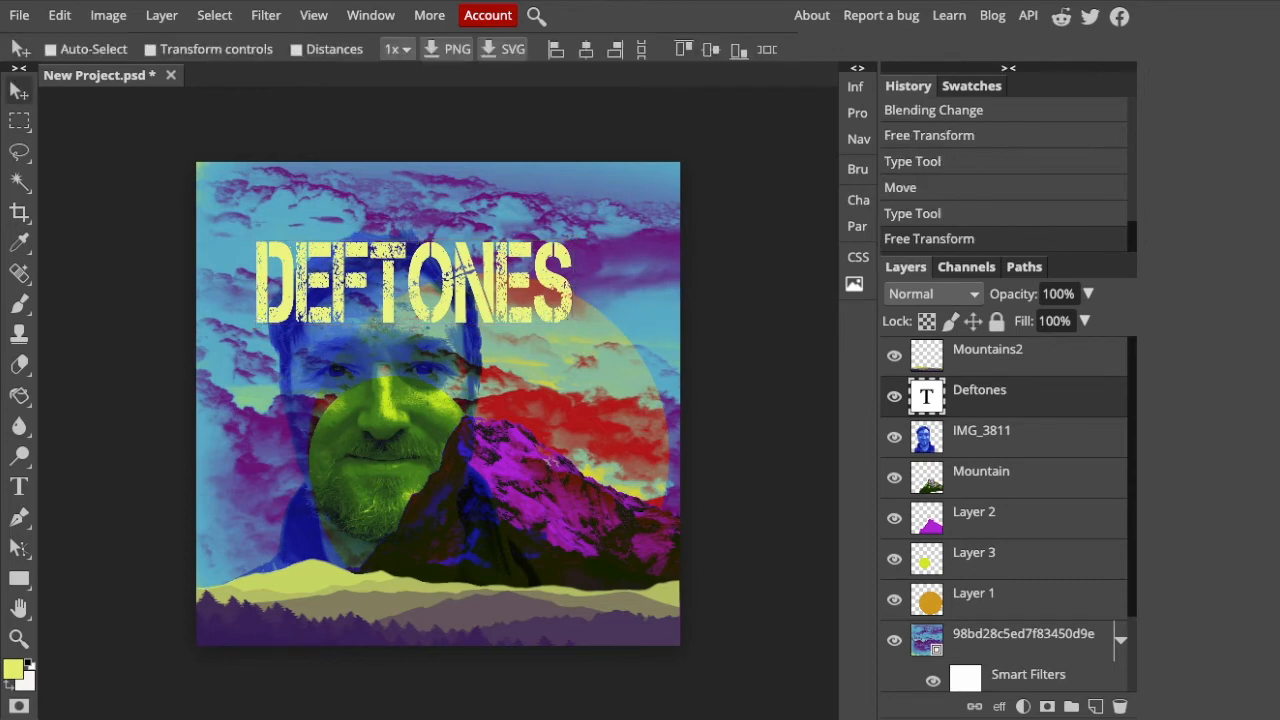
left_click_drag(317, 284, 283, 245)
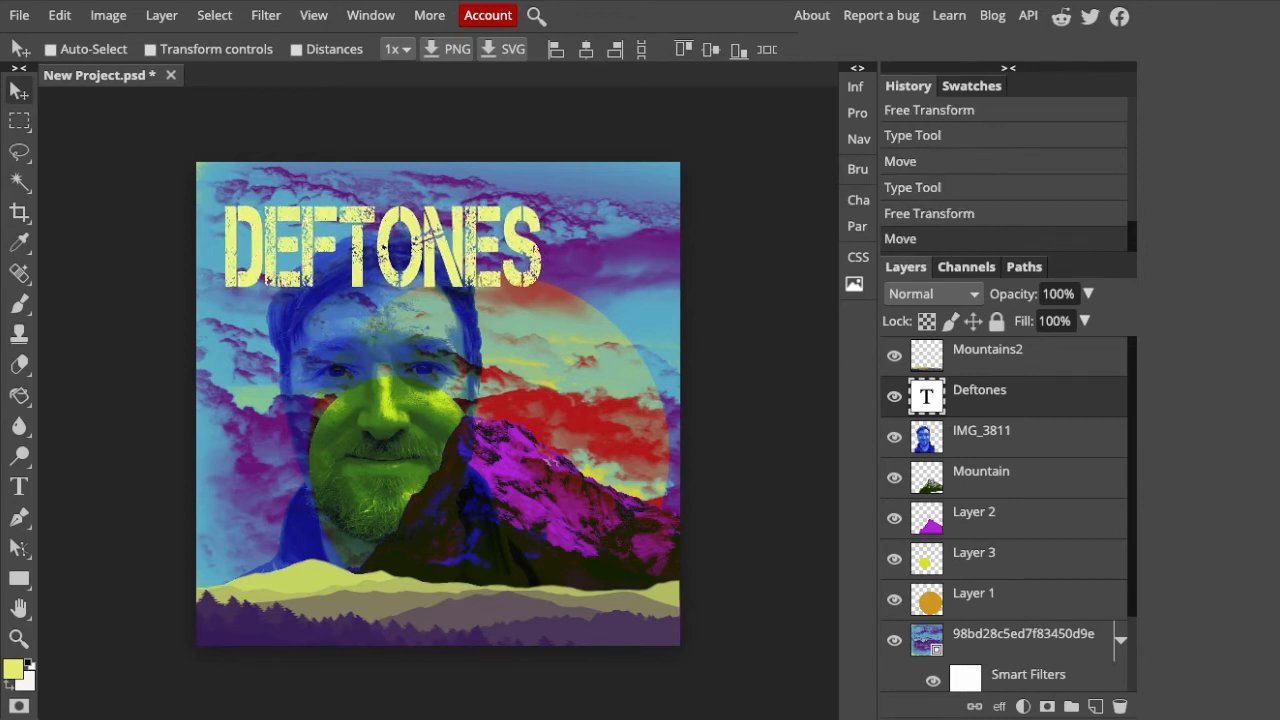
Step: Place the Deftones layer beneath the IMG_3811 portrait and shift the title up and left so the hair overlaps its lower edge
left_click(977, 397)
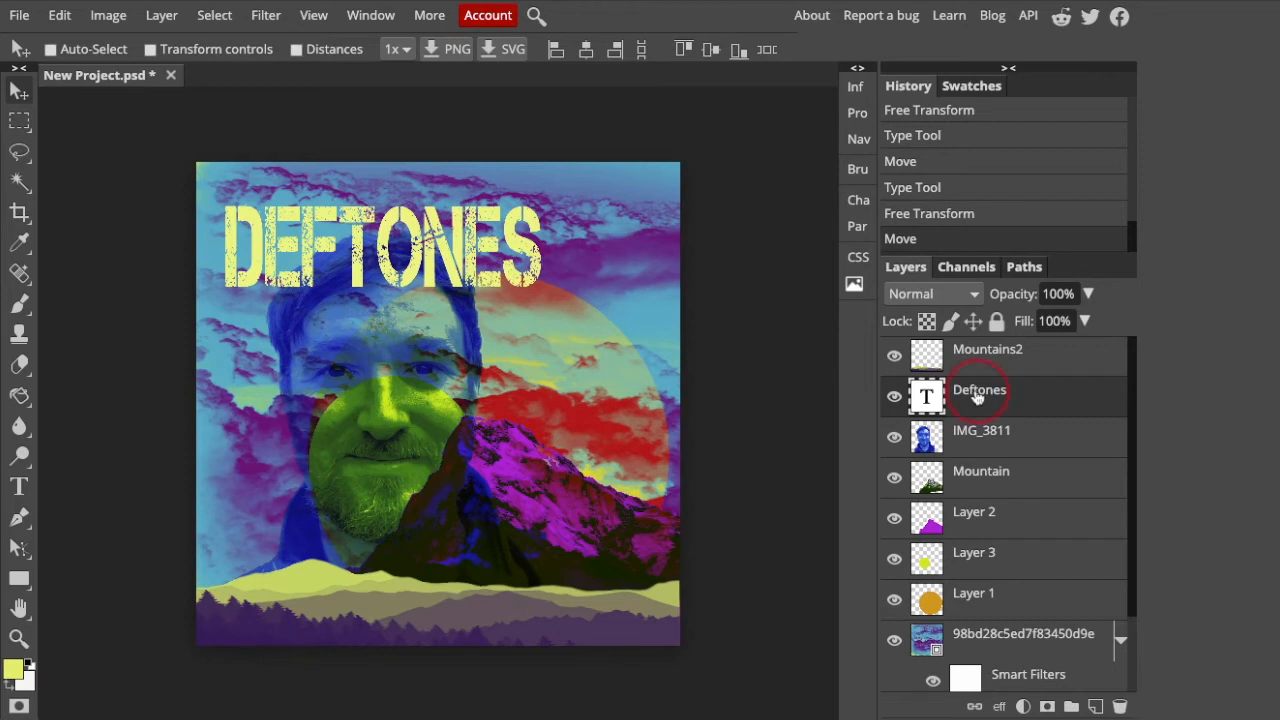
left_click_drag(977, 397, 980, 462)
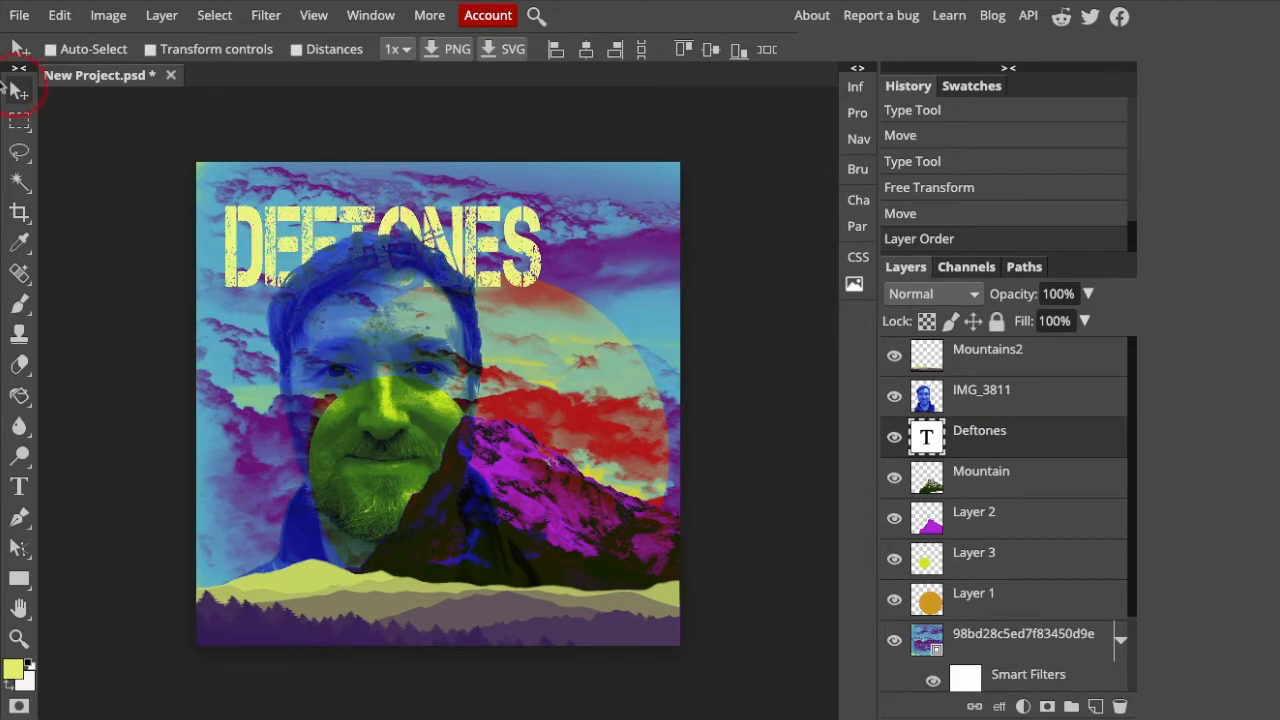
left_click_drag(260, 248, 254, 226)
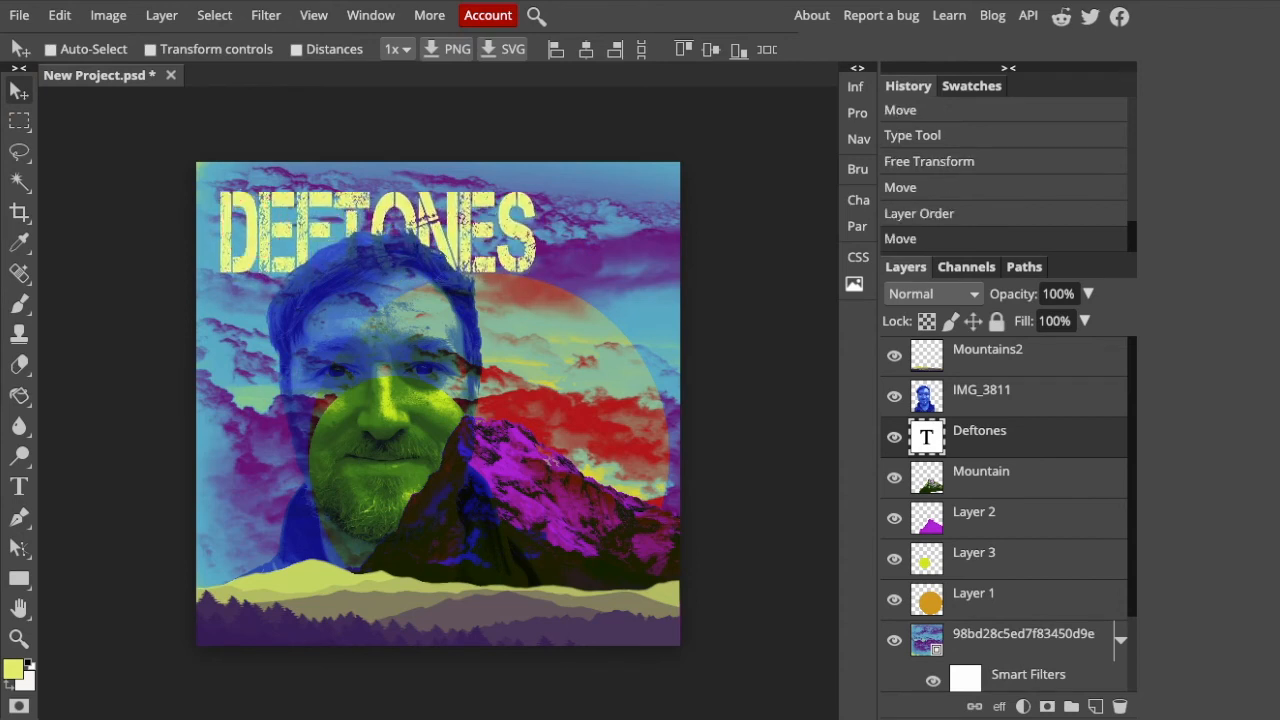
left_click_drag(256, 248, 242, 232)
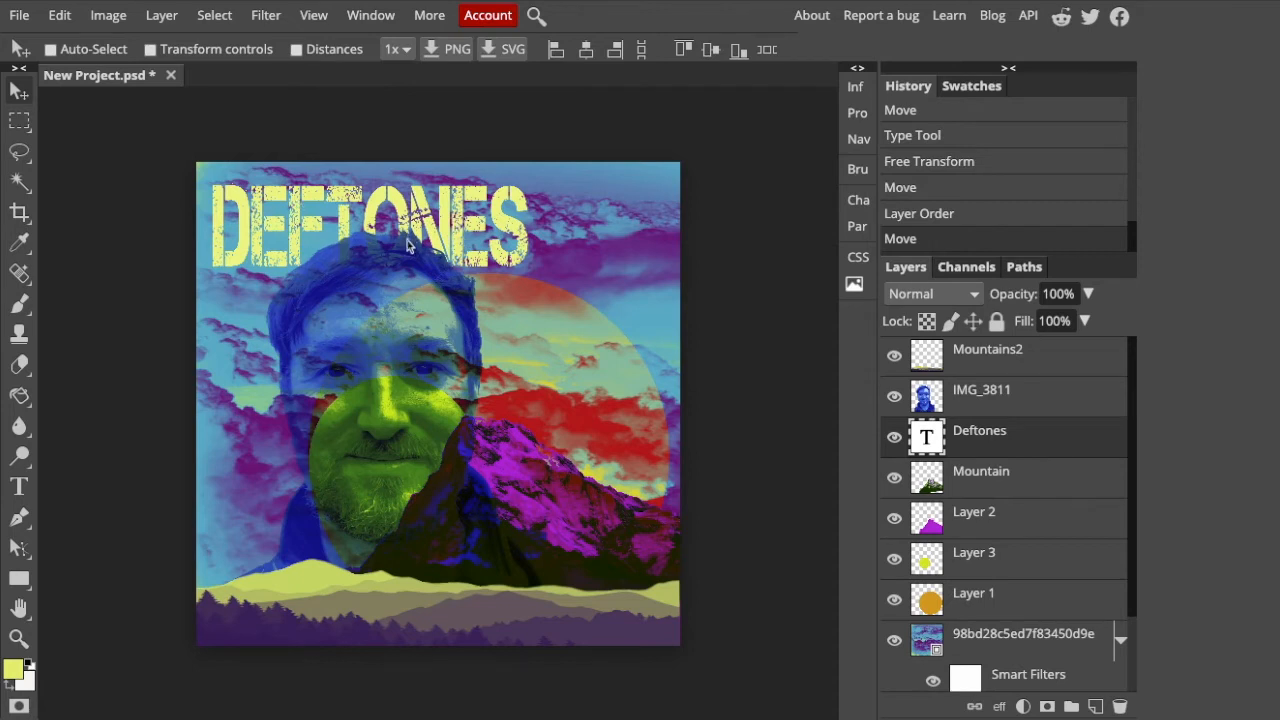
Step: Warp the Deftones text with the Arc style at 6% bend, -48% horizontal distortion and 3% vertical distortion
left_click(19, 486)
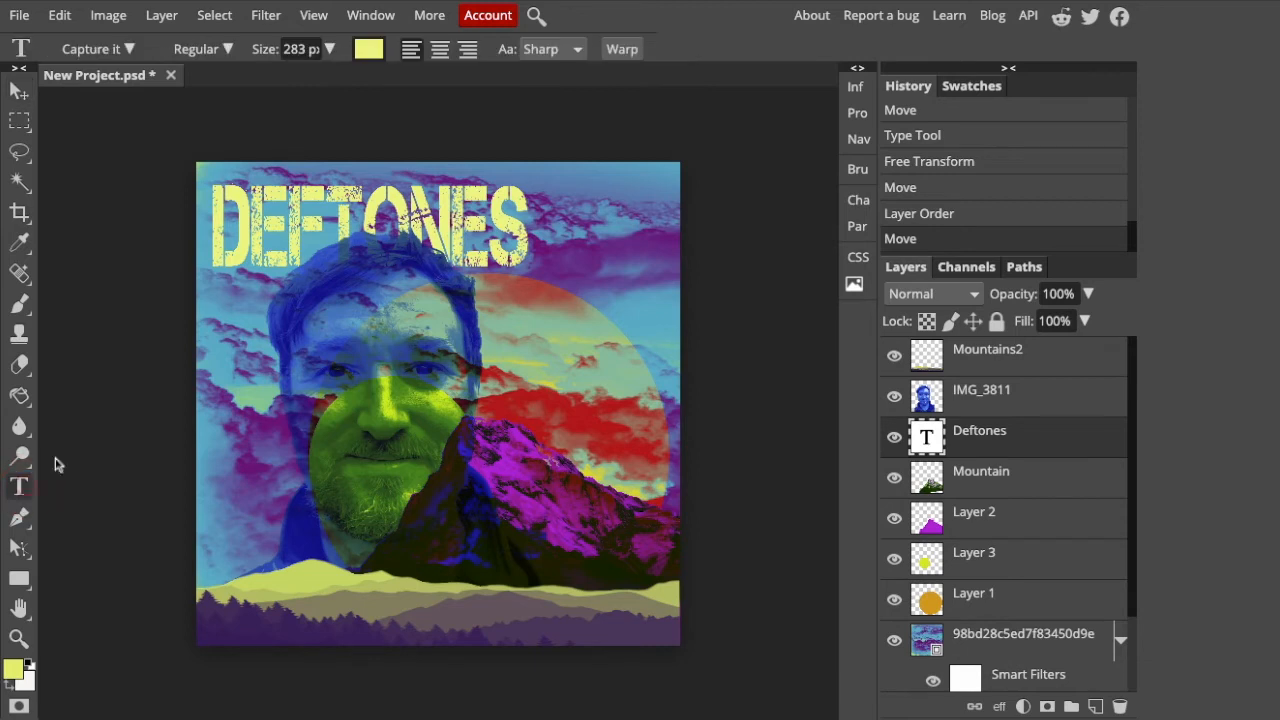
left_click(621, 49)
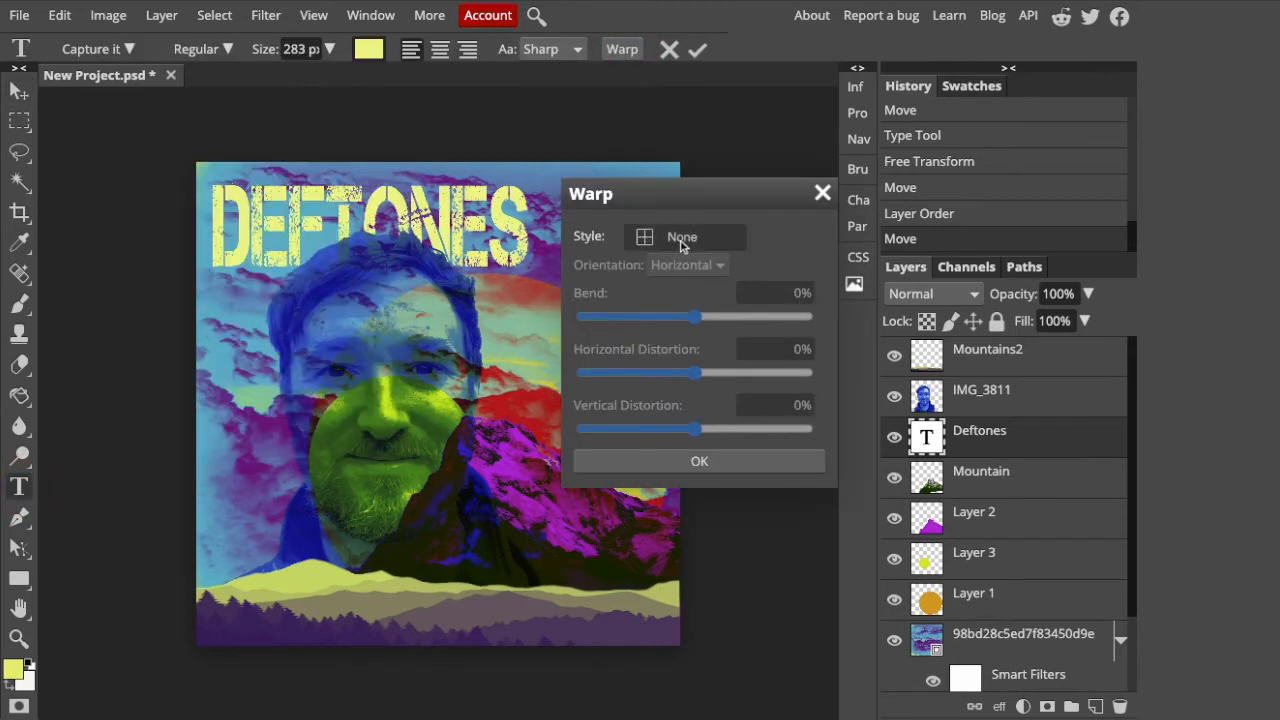
left_click(680, 241)
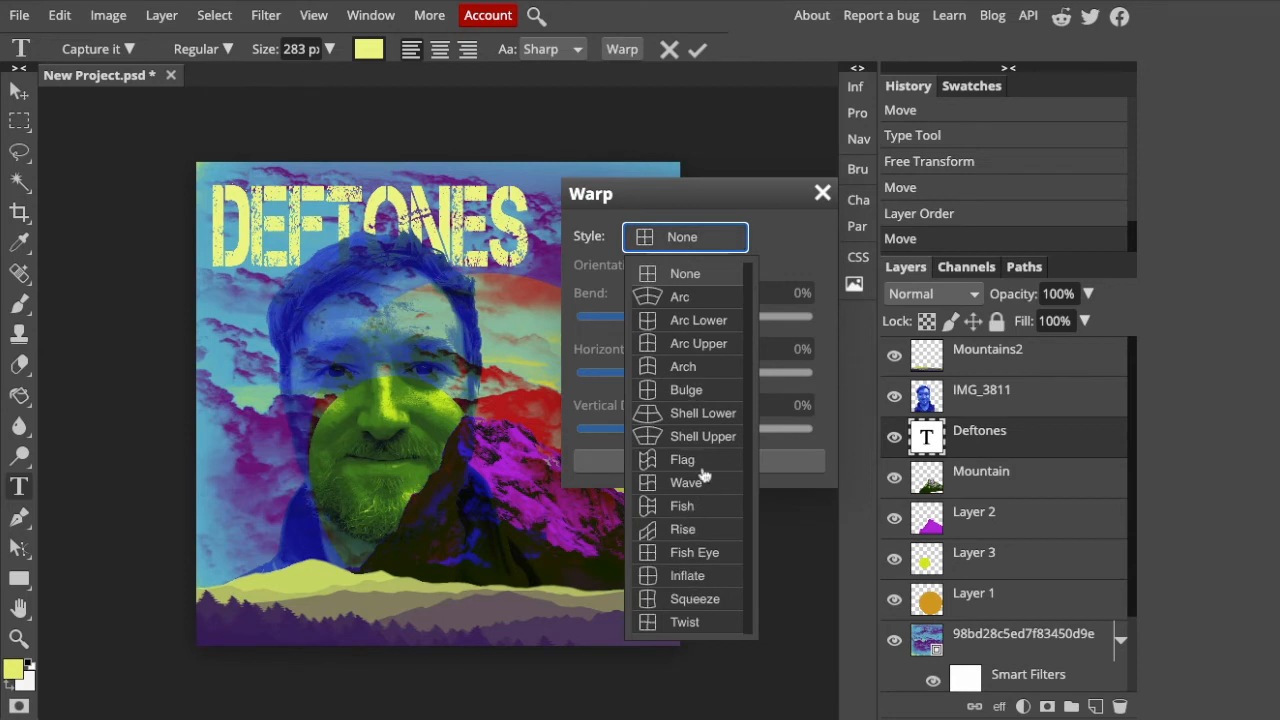
left_click(688, 298)
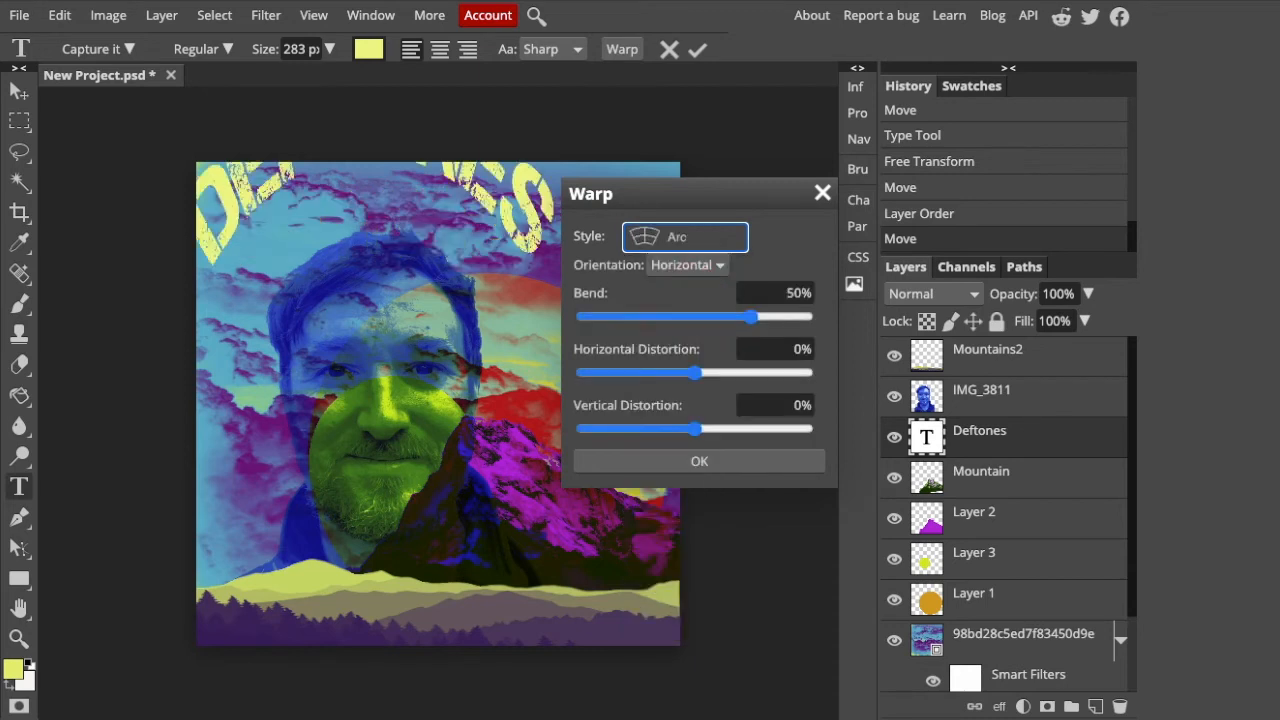
left_click_drag(752, 321, 703, 320)
left_click_drag(695, 372, 646, 373)
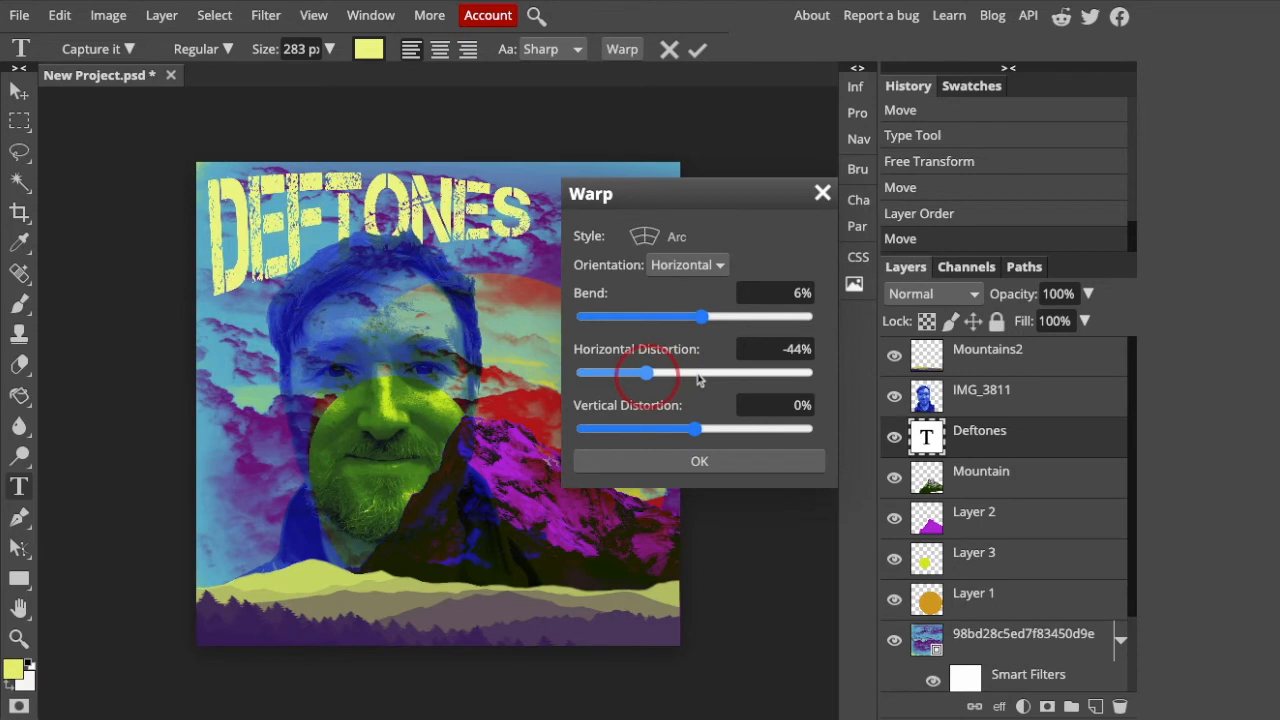
left_click_drag(646, 373, 641, 372)
mouse_move(694, 429)
left_mouse_down()
mouse_move(722, 430)
mouse_move(699, 429)
left_mouse_up()
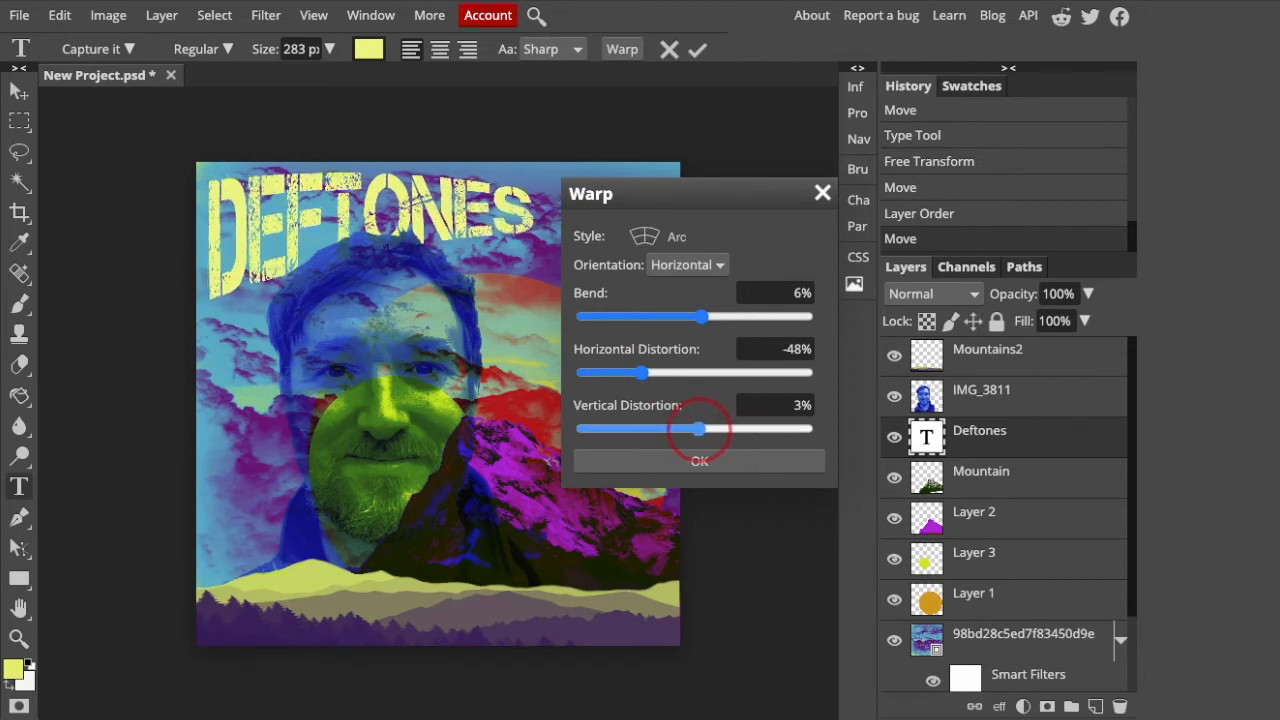
left_click(722, 463)
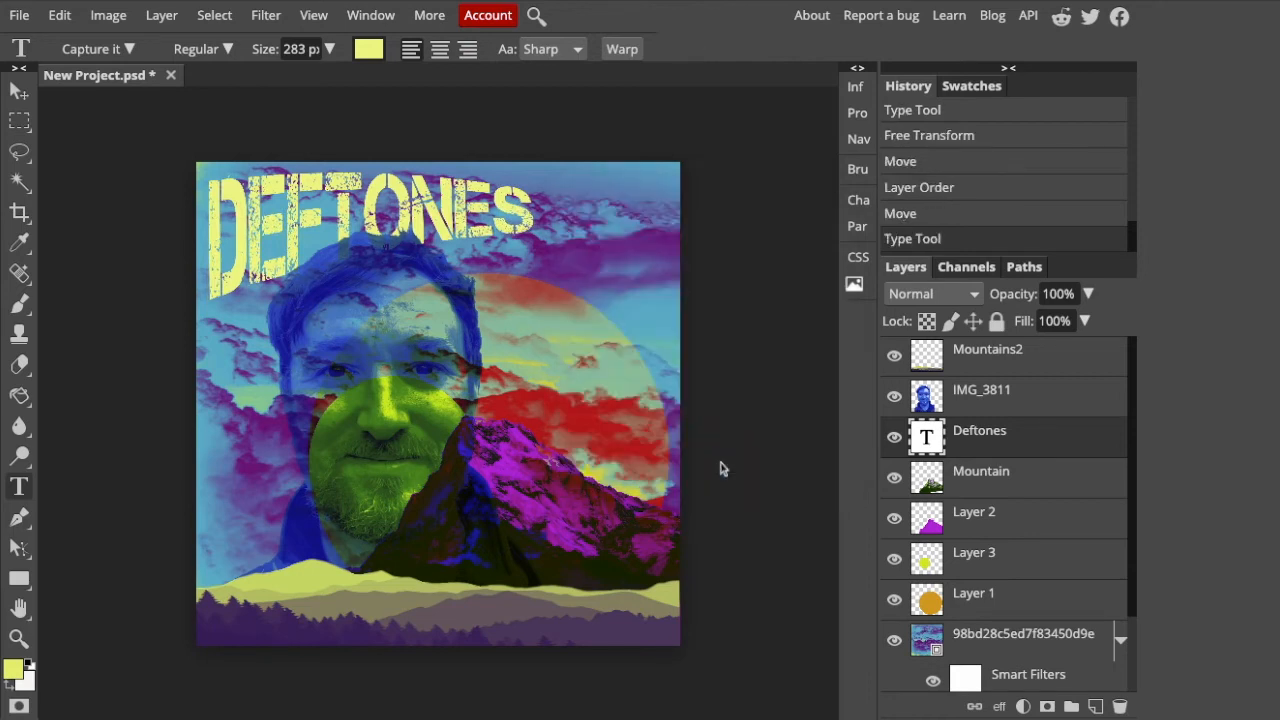
Step: Nudge the warped Deftones title slightly downward over the man's hair
left_click(19, 91)
left_click(244, 217)
left_click_drag(244, 217, 241, 220)
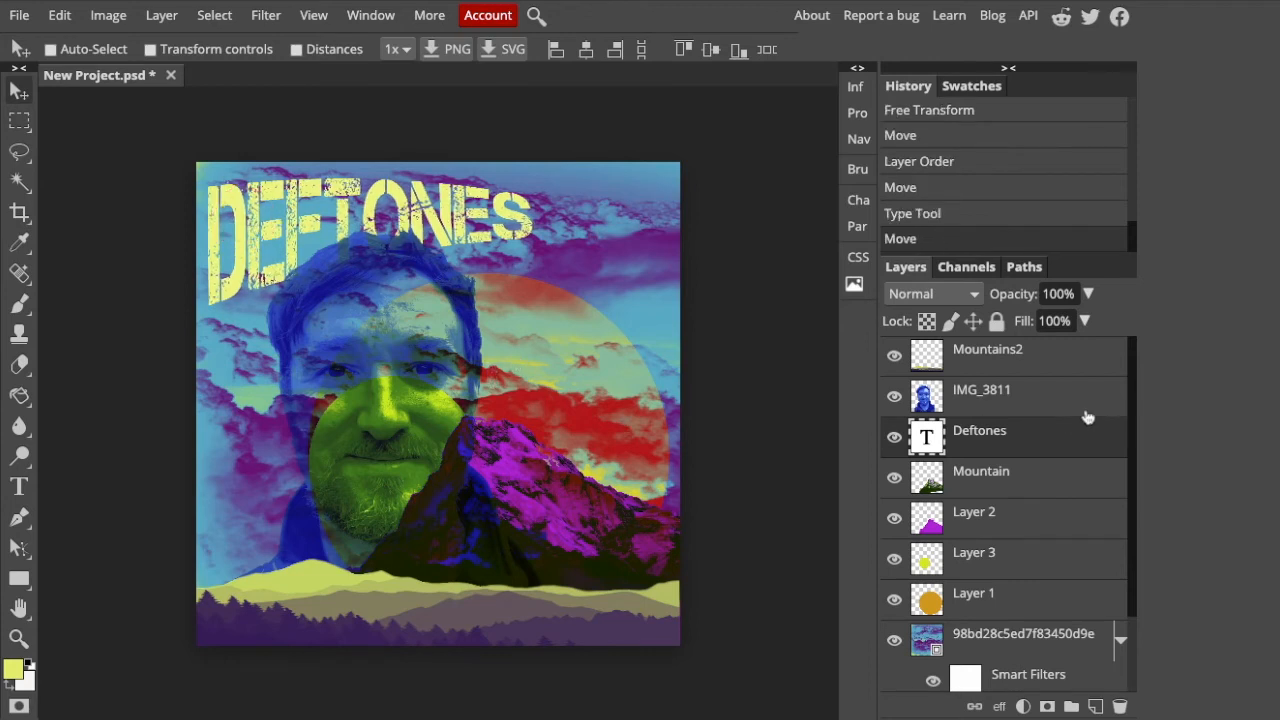
Step: Add a text layer reading "Black" above the IMG_3811 portrait layer, positioned across the man's face and the mountain peak
left_click(1030, 397)
left_click(20, 487)
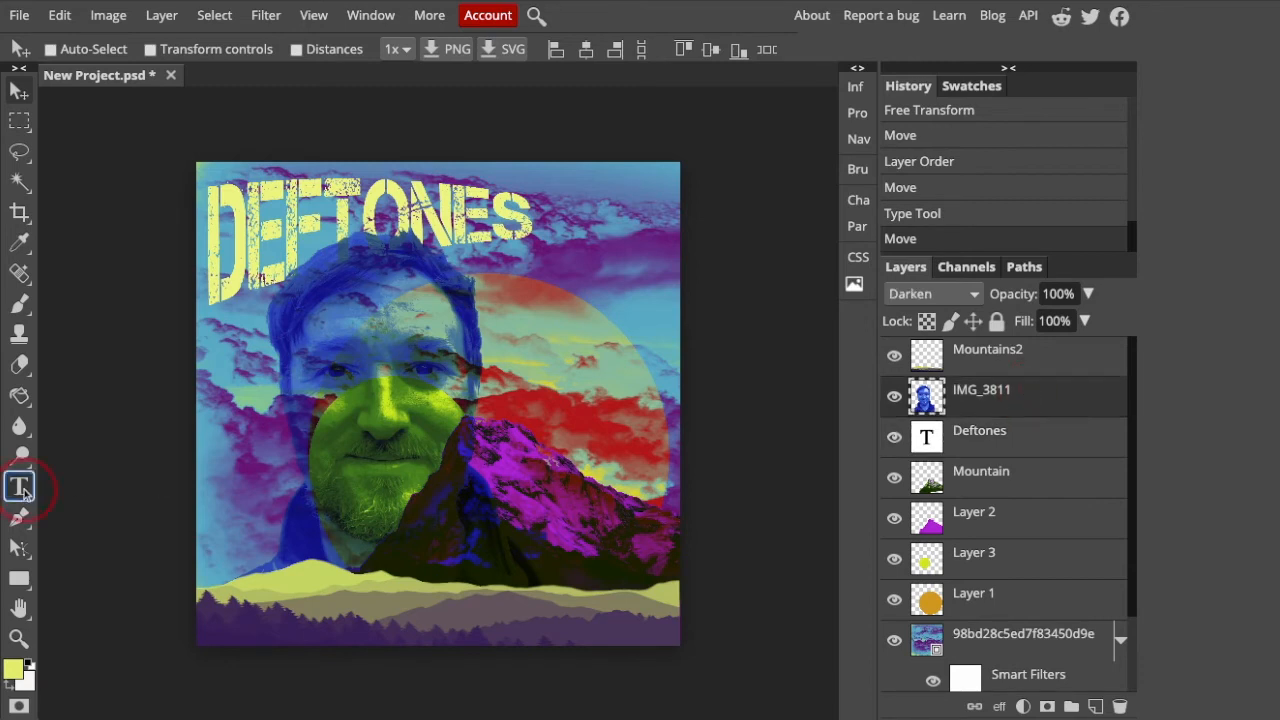
left_click(476, 418)
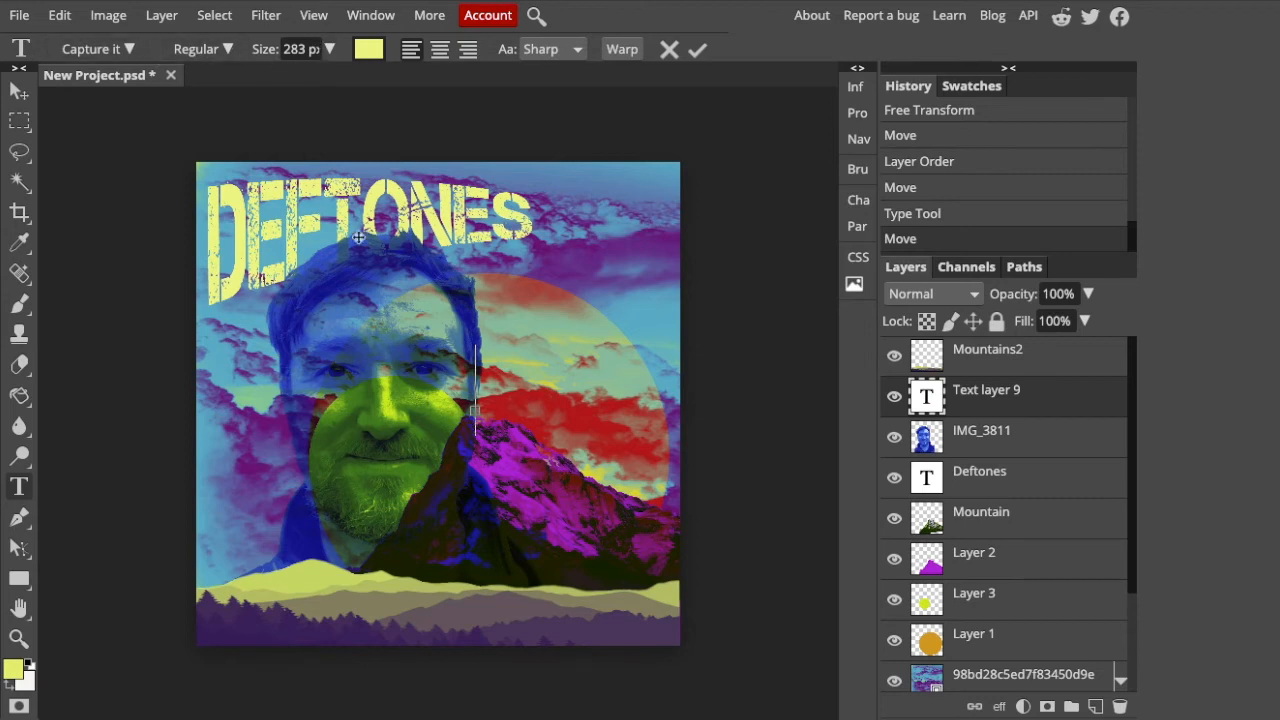
type("BLAC")
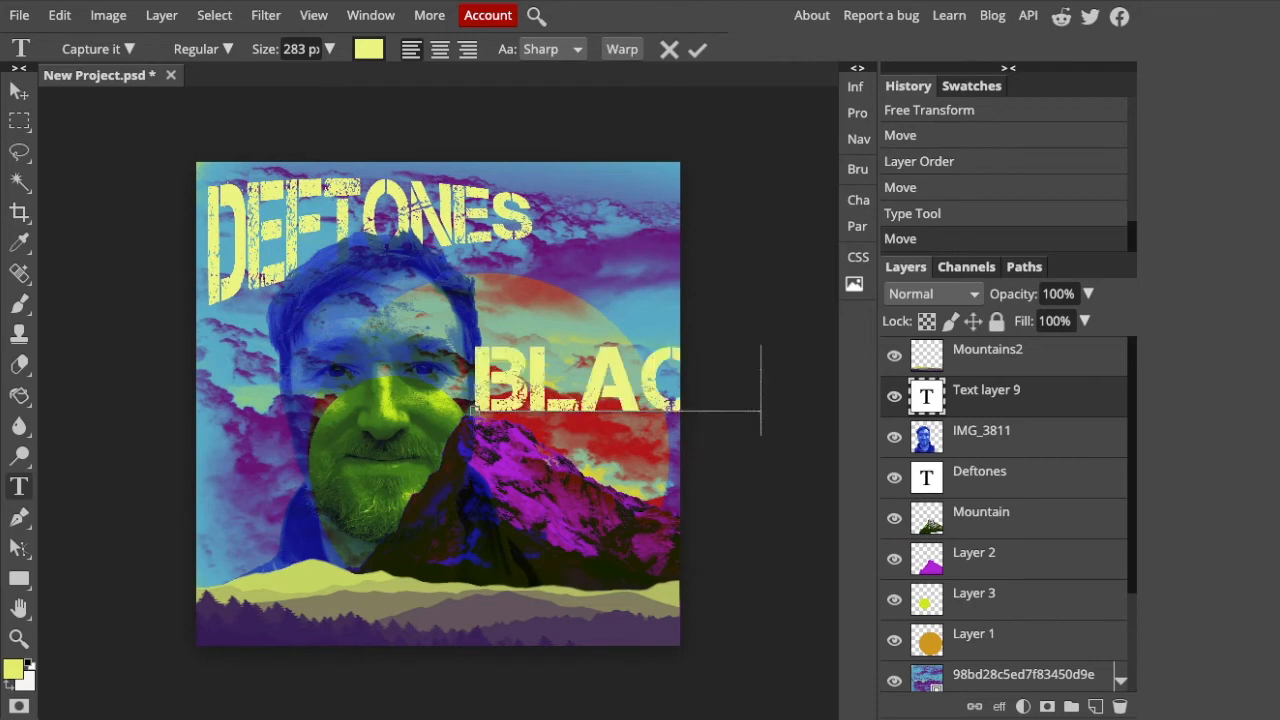
left_click_drag(463, 451, 360, 488)
Step: Set the whole Black text to the CarbonType font and near-black colour 080807, and commit the edit
left_click_drag(376, 412, 672, 420)
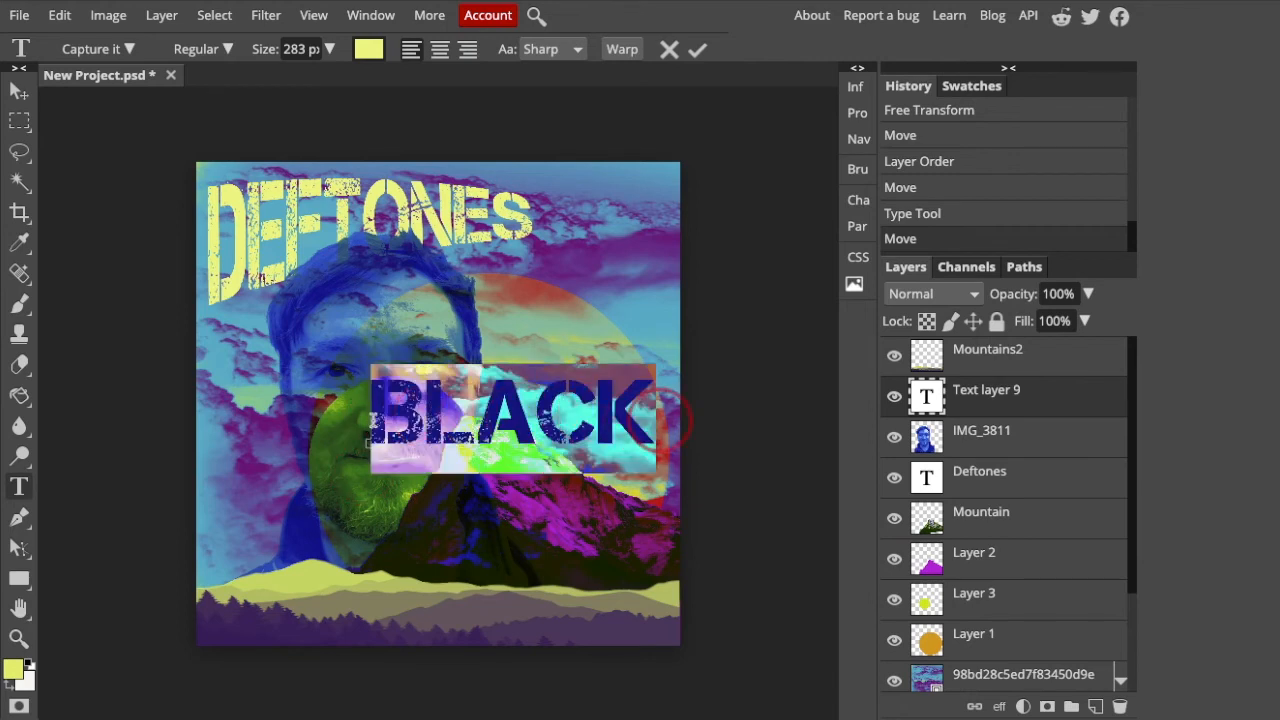
left_click(131, 49)
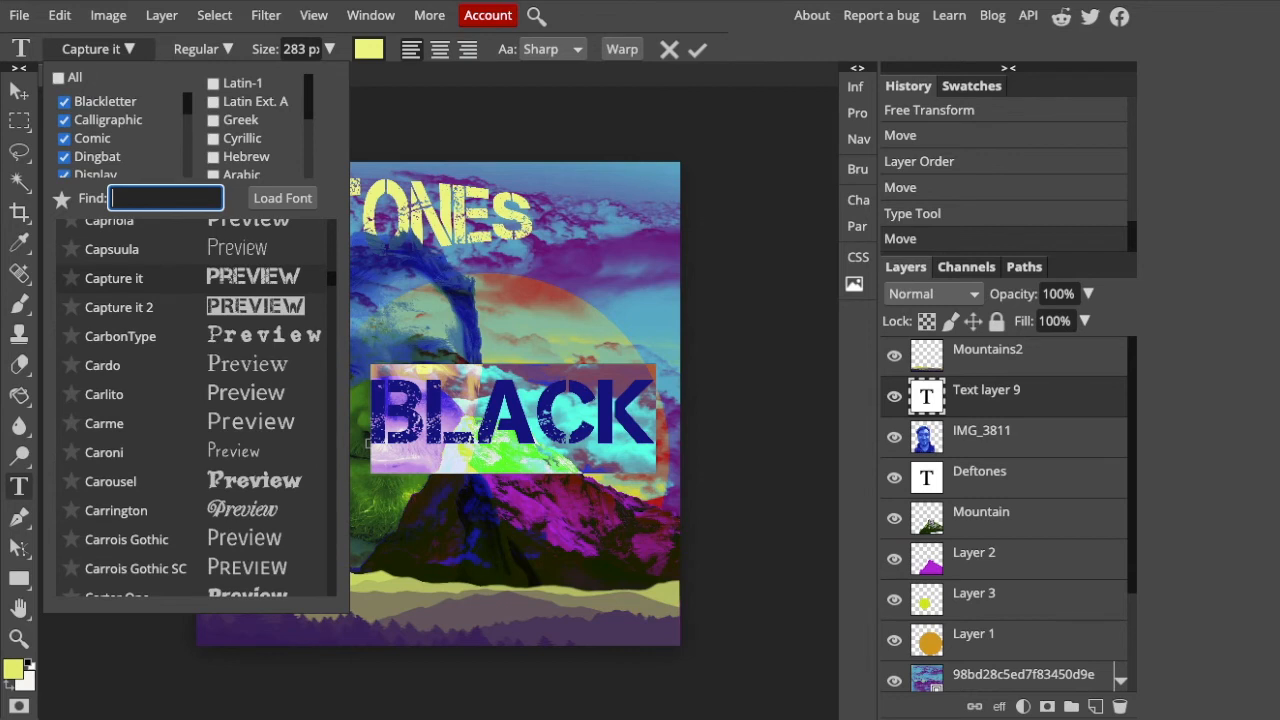
left_click(222, 343)
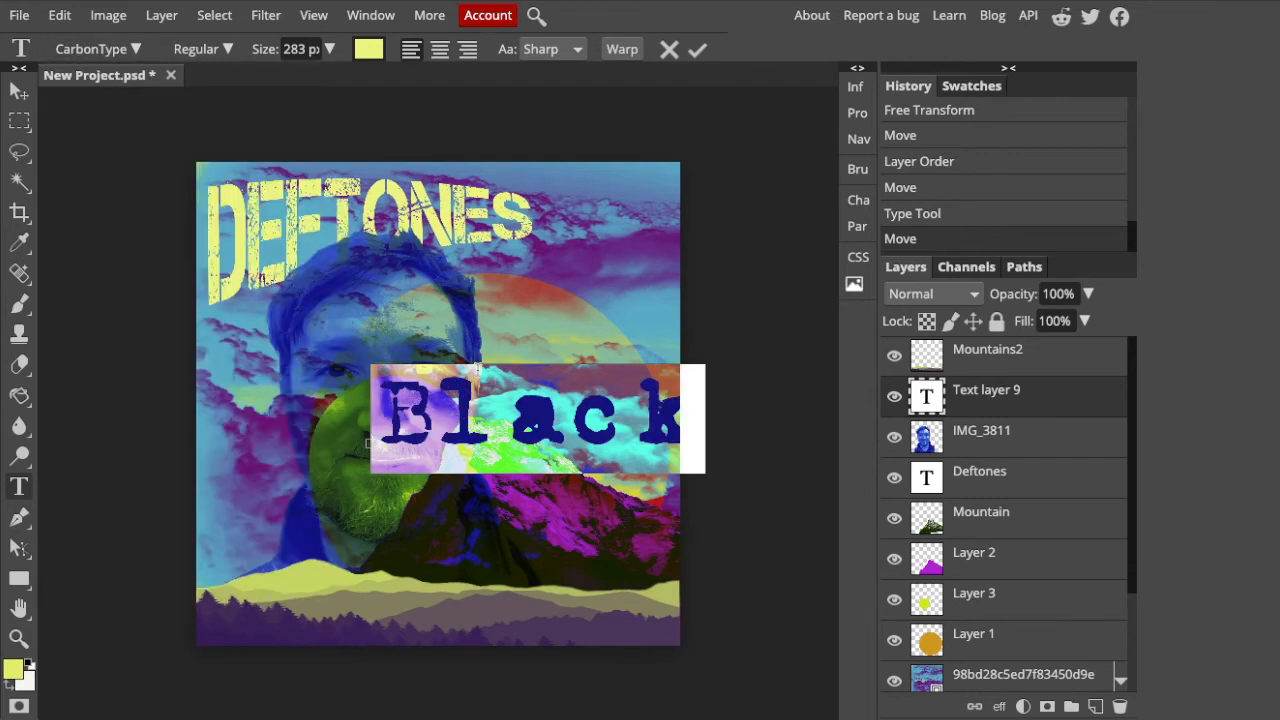
left_click(369, 50)
left_click(504, 538)
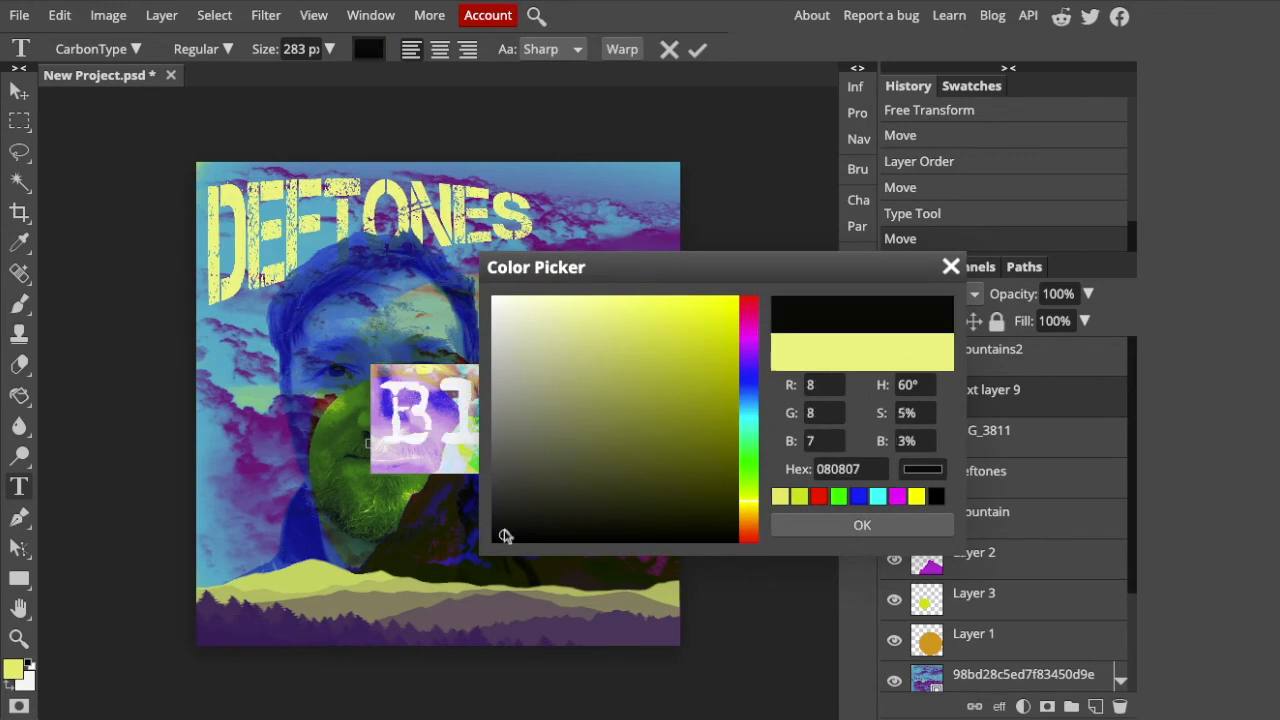
left_click(850, 526)
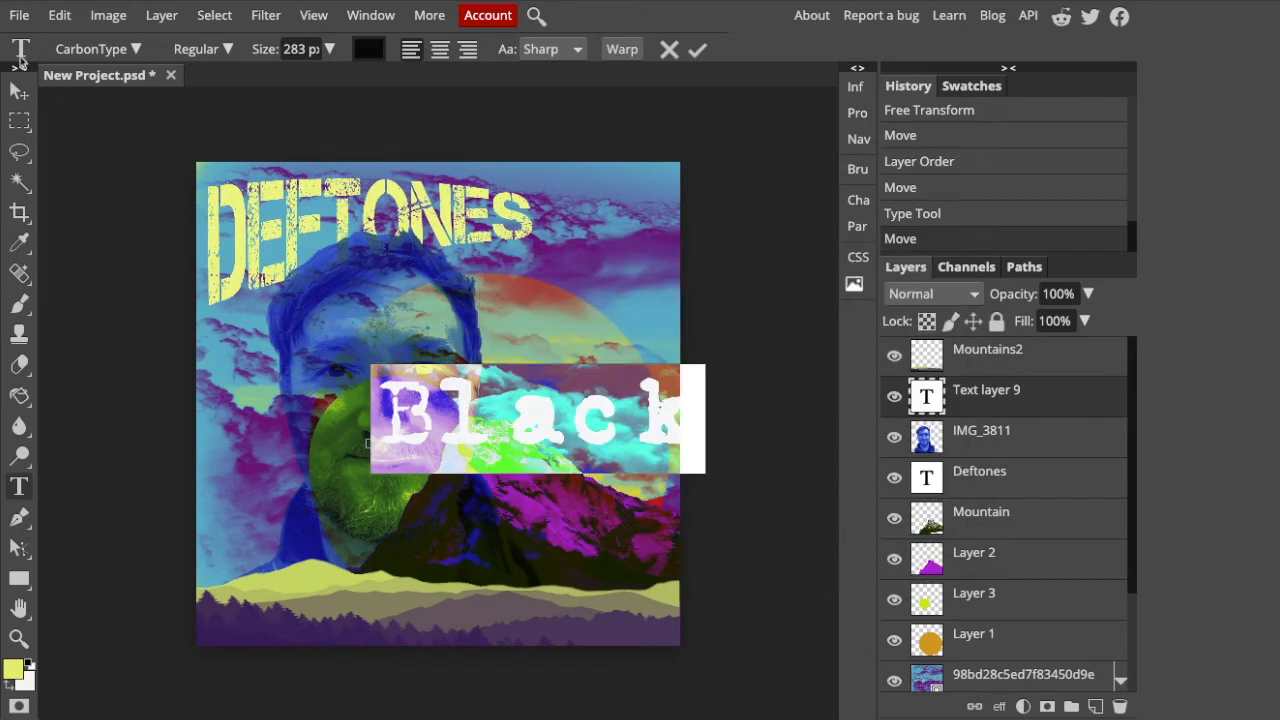
left_click(21, 92)
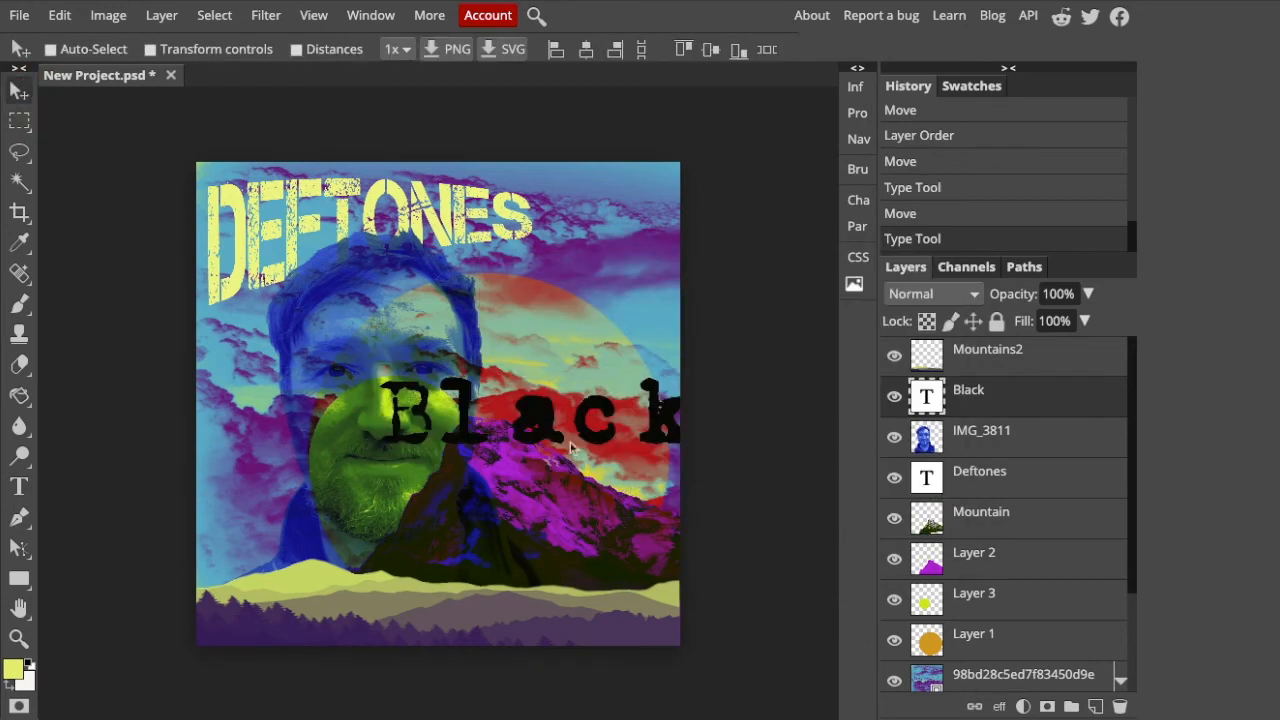
Step: Raise the Black text layer above Mountains2 and move the word down across the foreground hills
left_click_drag(532, 401, 453, 532)
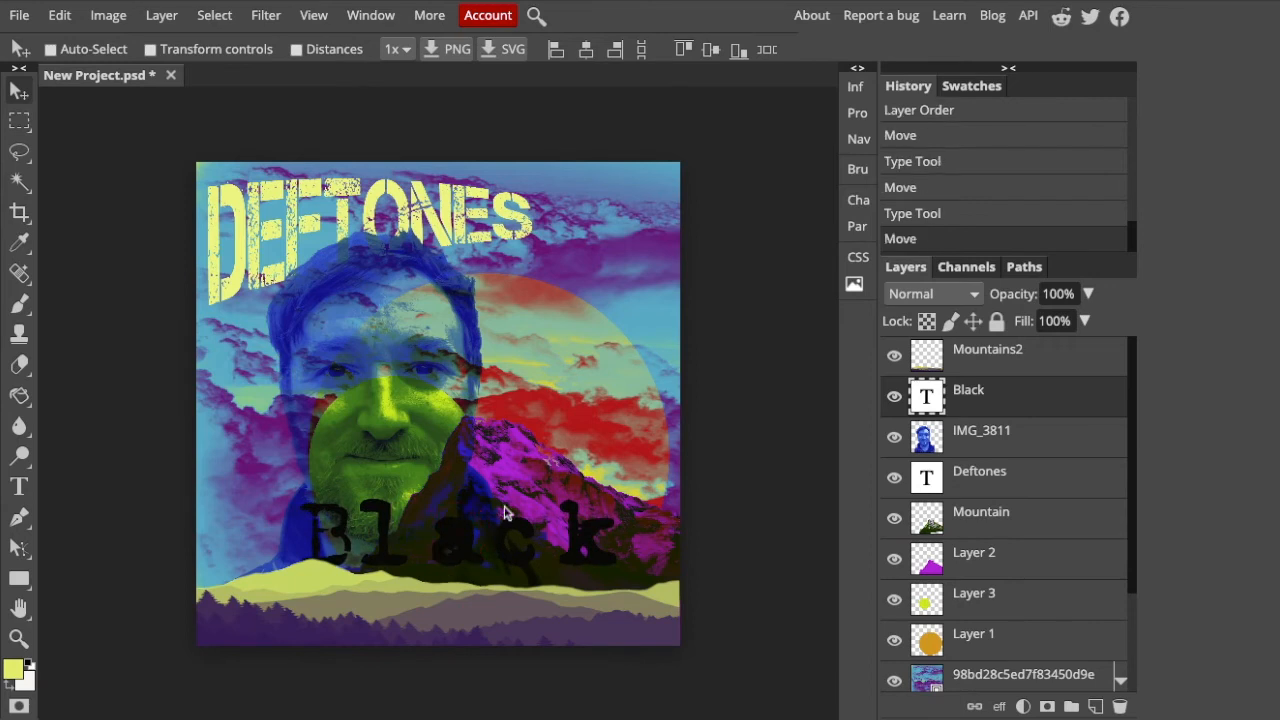
left_click(997, 390)
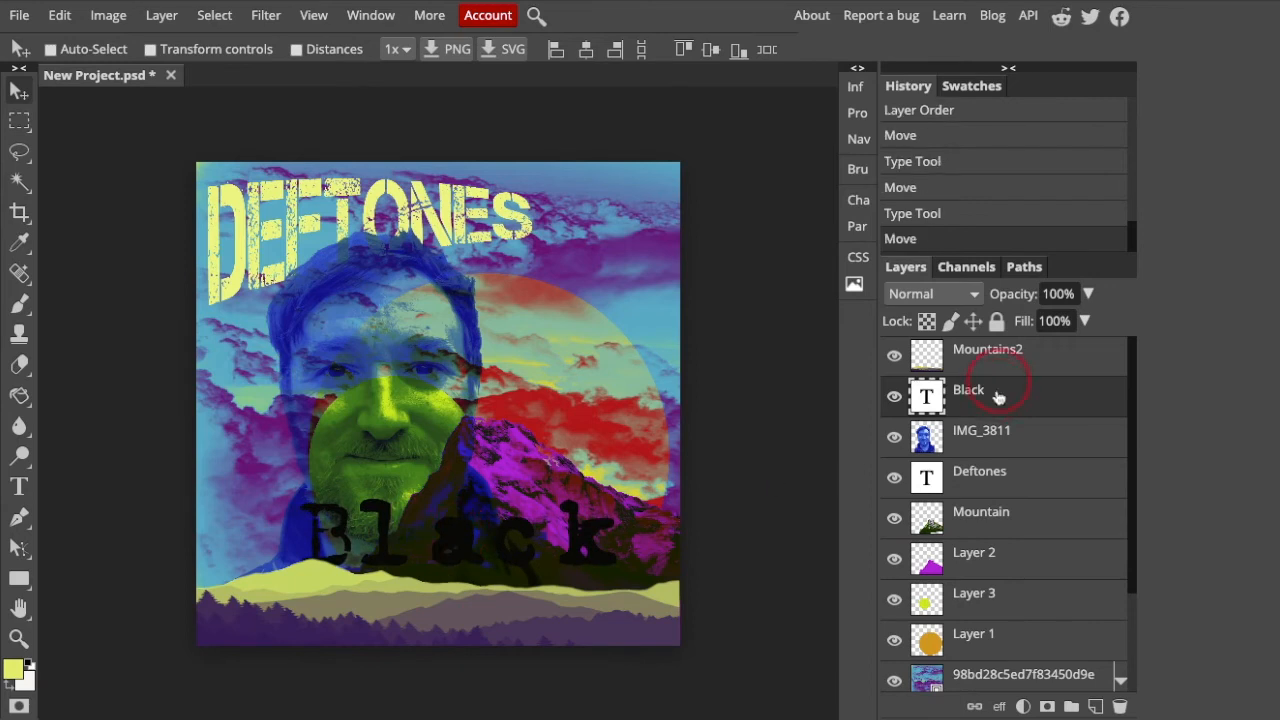
left_click_drag(998, 397, 998, 406)
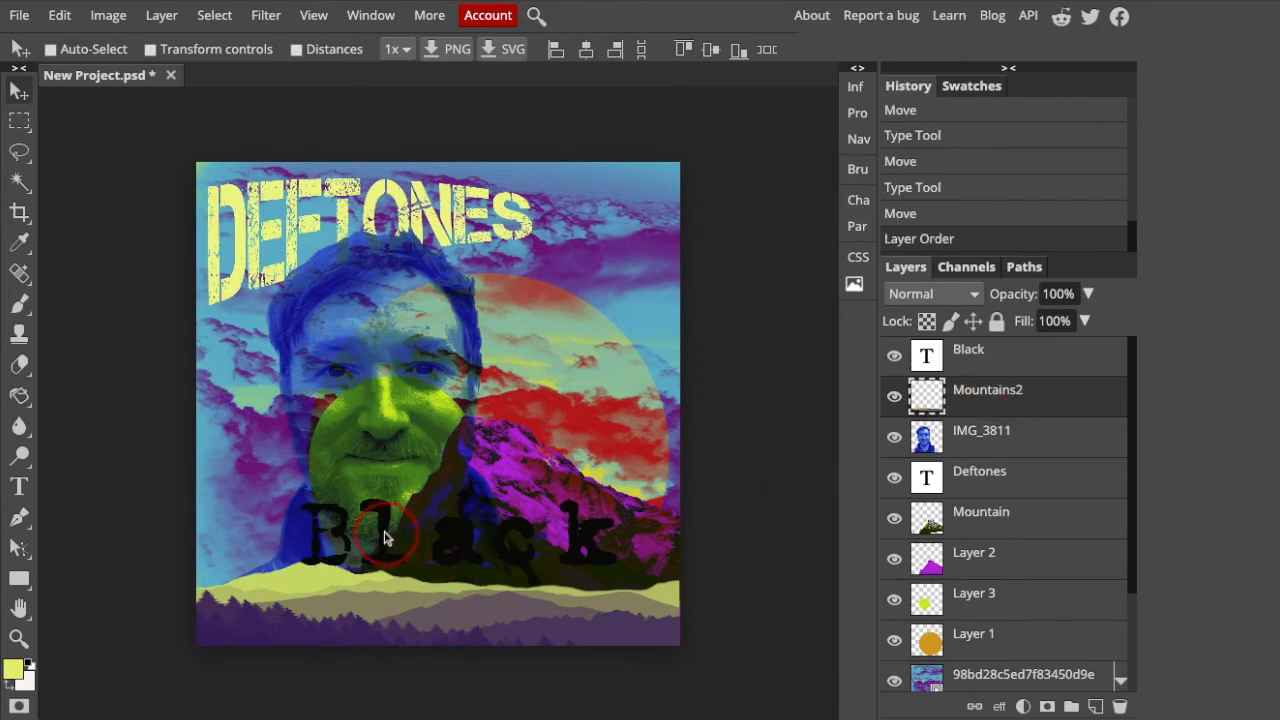
left_click(980, 354)
left_click_drag(392, 537, 371, 583)
Step: Change the whole Black text to the Bungee font in the Inline style and commit the edit
left_click(19, 486)
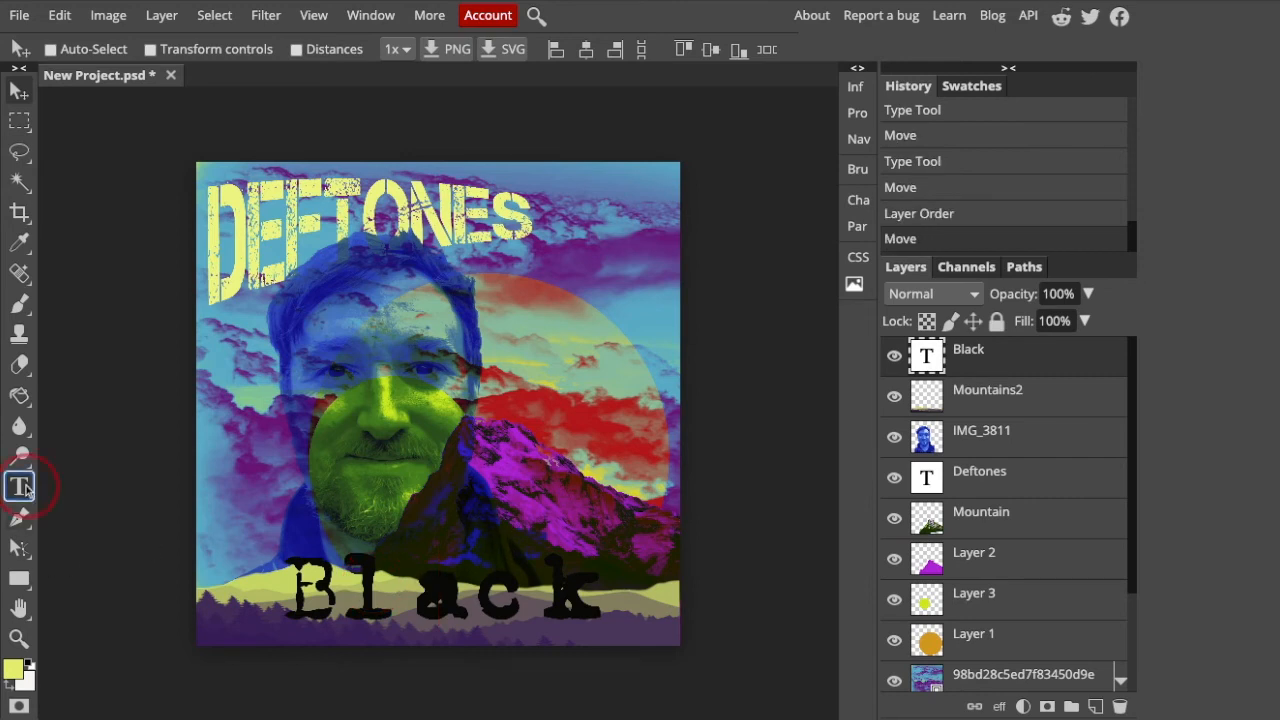
double_click(343, 592)
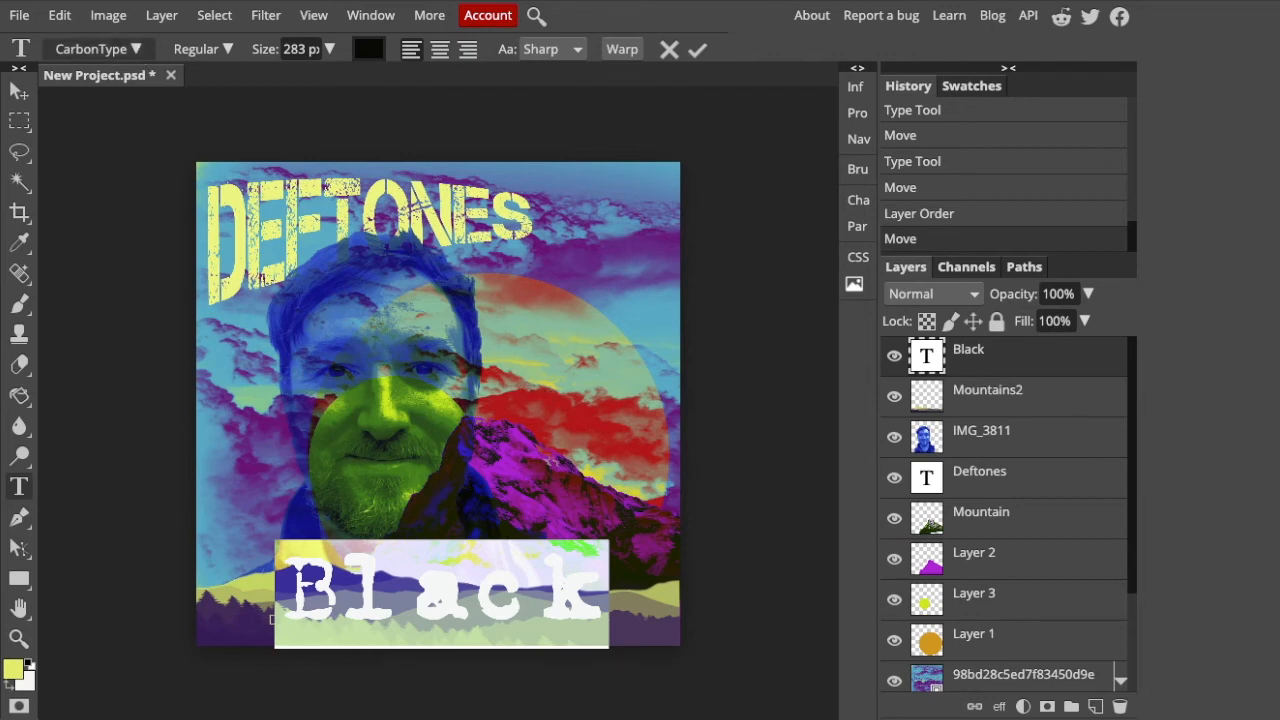
left_click(135, 48)
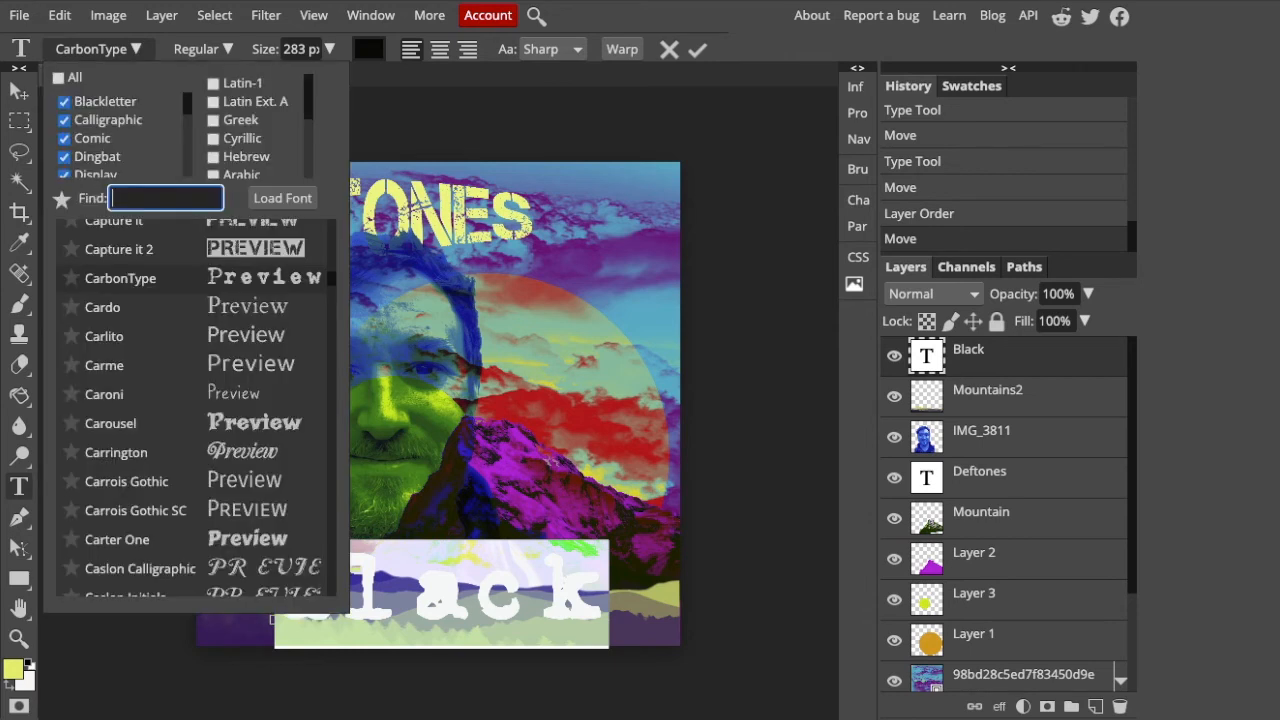
scroll(275, 342, "up", 8)
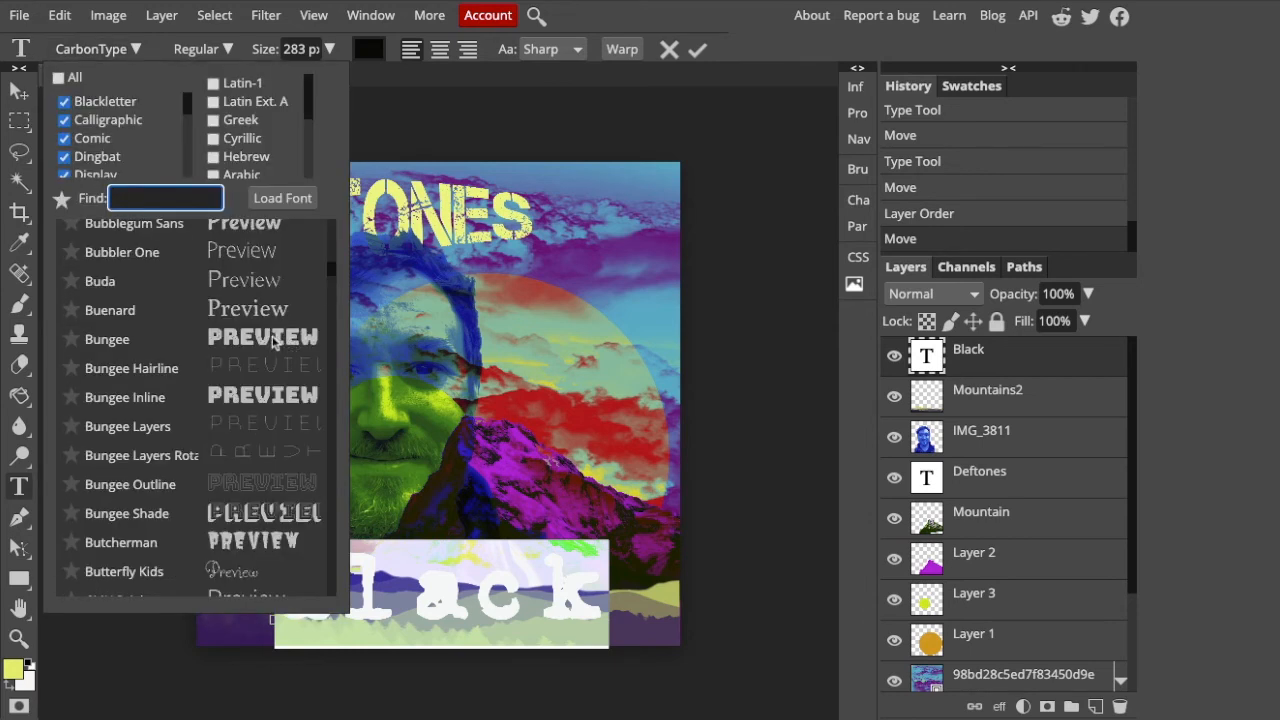
left_click(232, 339)
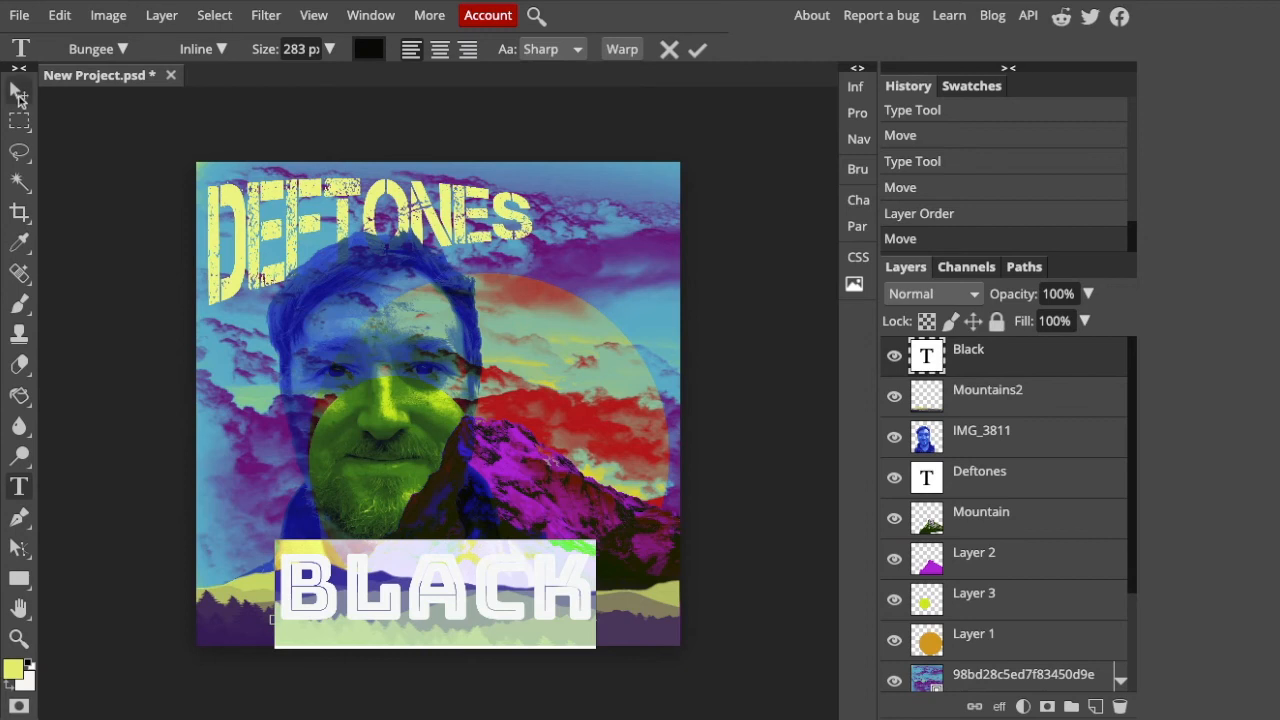
left_click(19, 92)
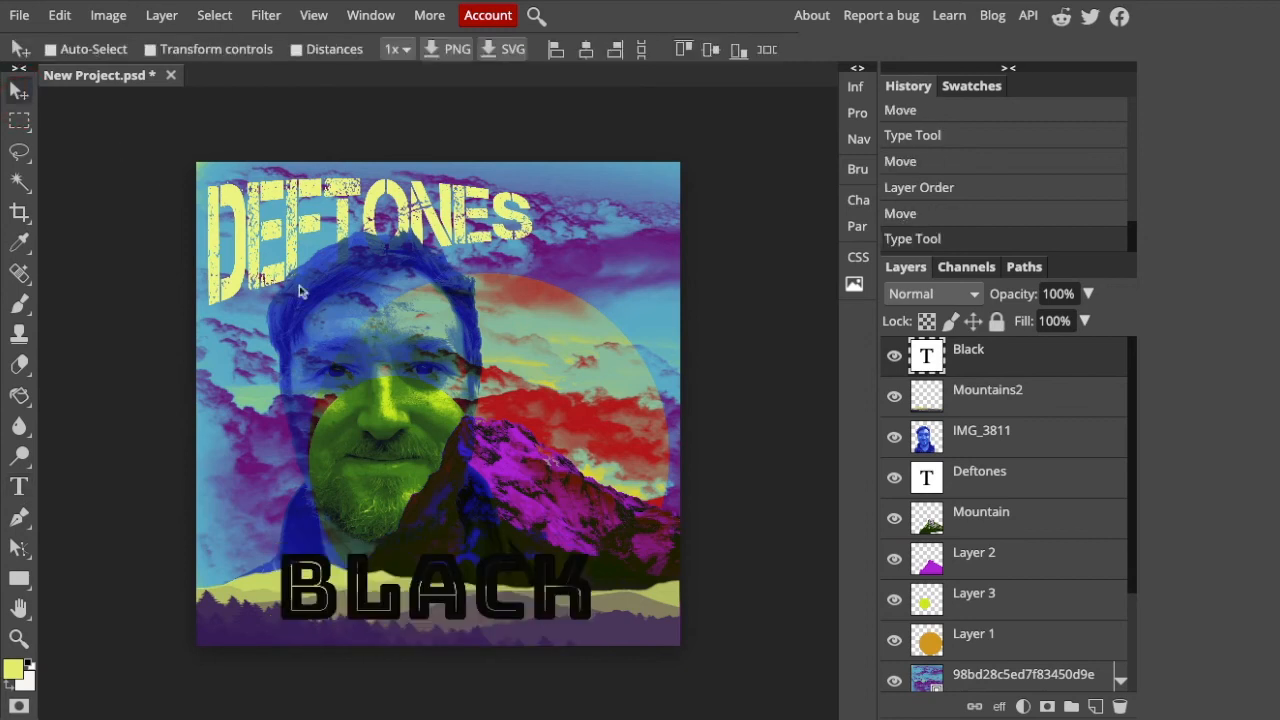
Step: Rasterize the Black text layer and move the word up over the dark base of the mountain
left_click(162, 17)
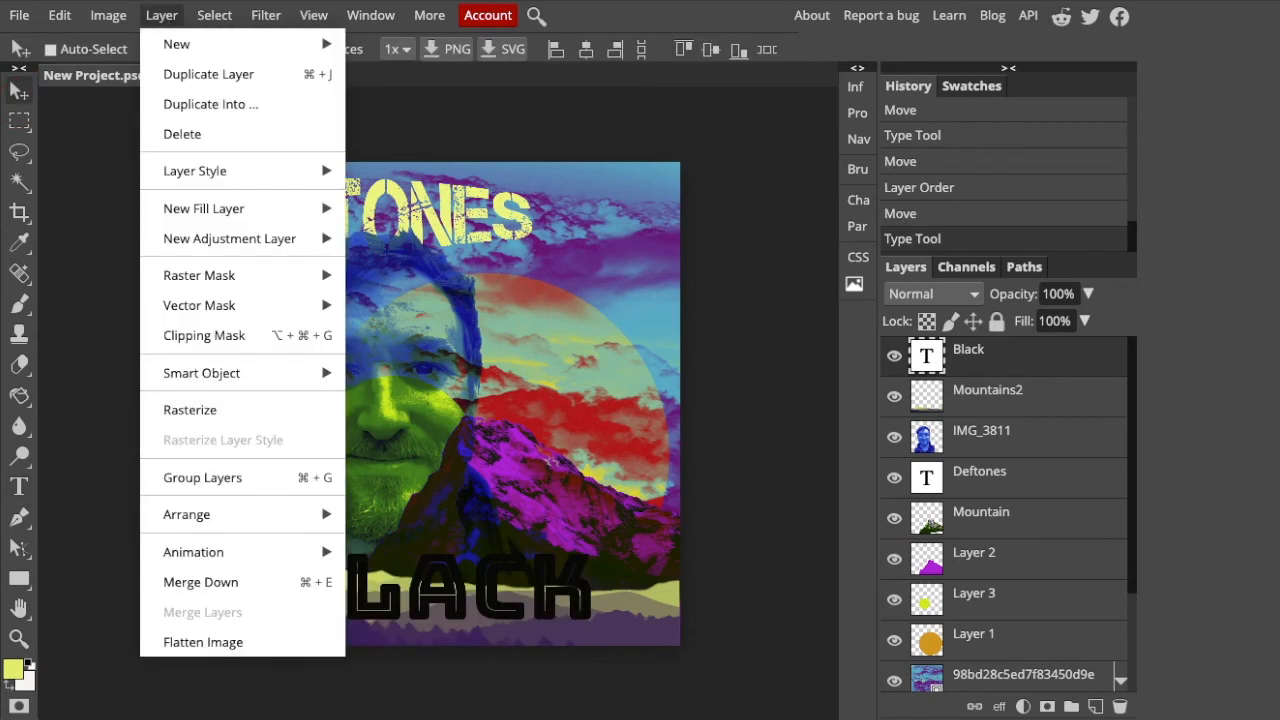
left_click(215, 410)
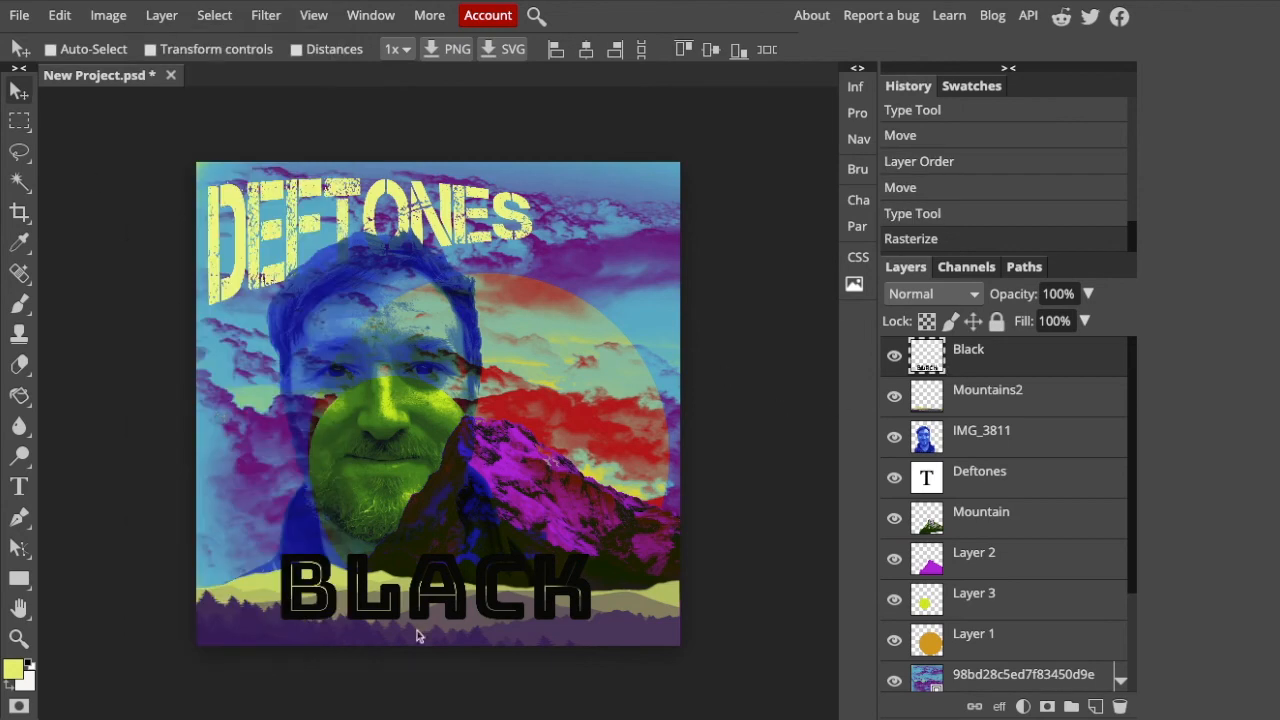
mouse_move(364, 588)
left_mouse_down()
mouse_move(344, 590)
mouse_move(364, 593)
left_mouse_up()
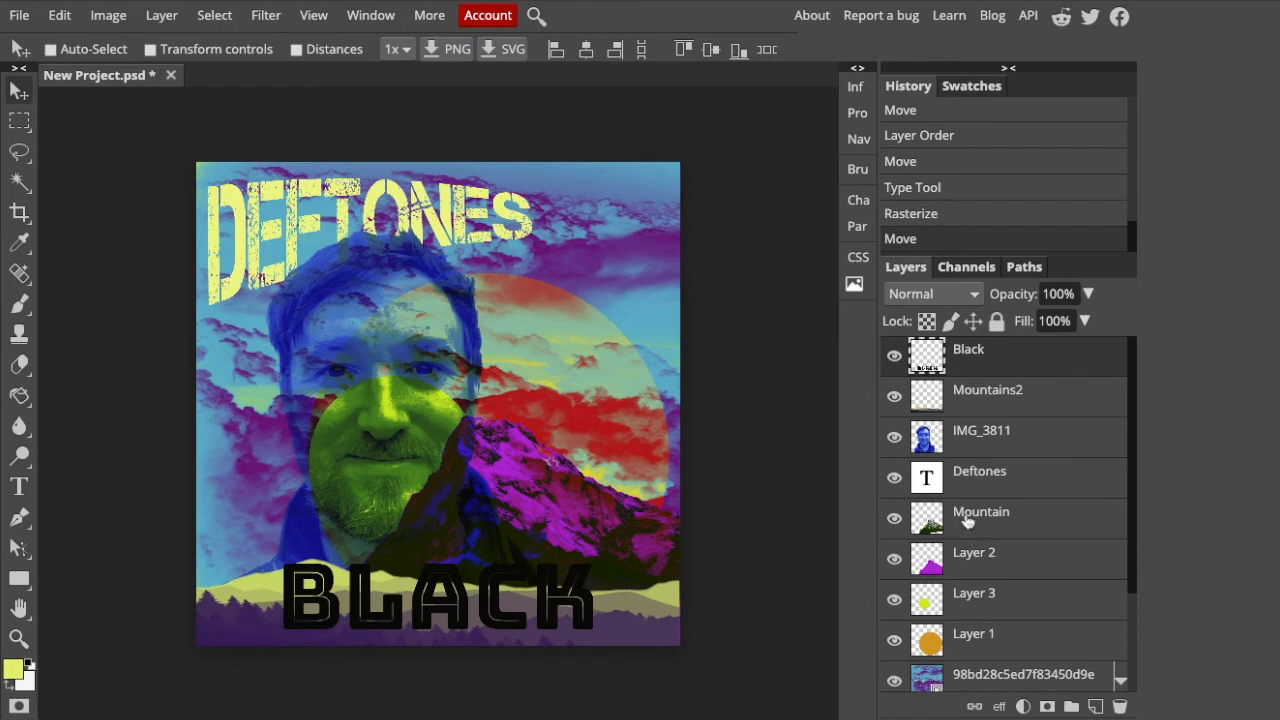
left_click(495, 612)
left_click_drag(495, 612, 560, 550)
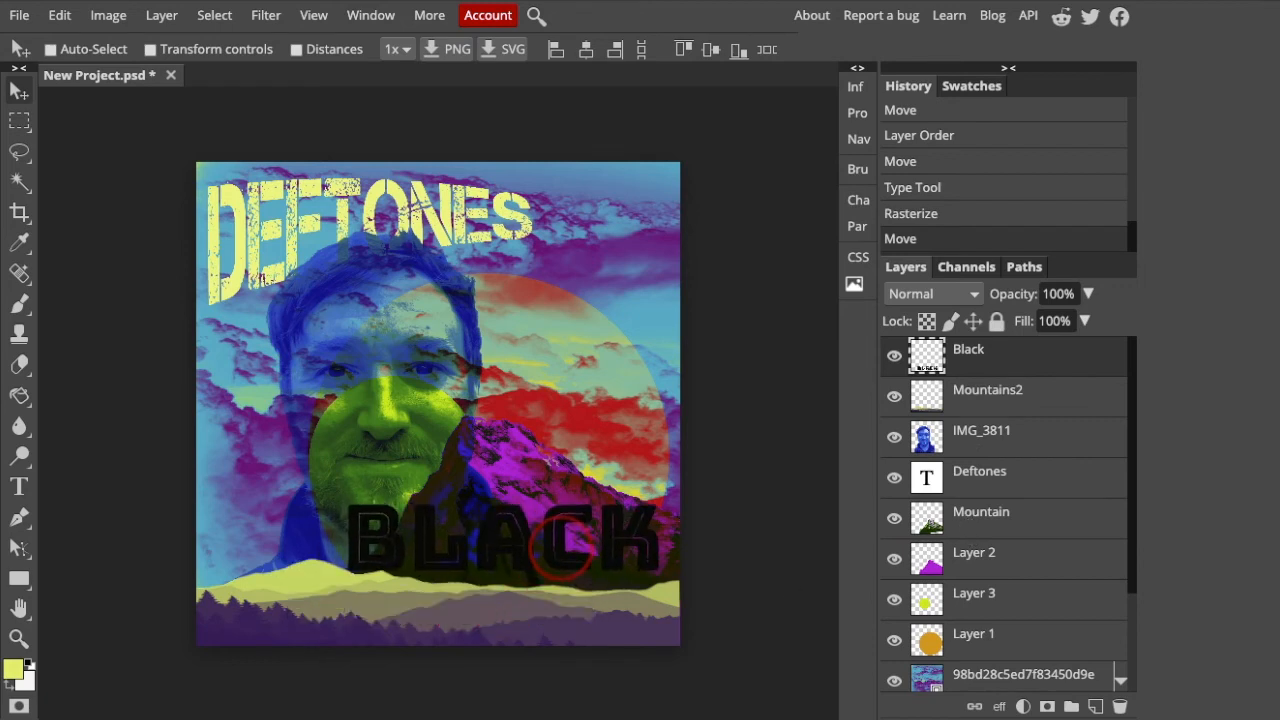
Step: Free-transform the Black word to about 58% width and 137% height so it fits over the mountain, and apply it
left_click(60, 15)
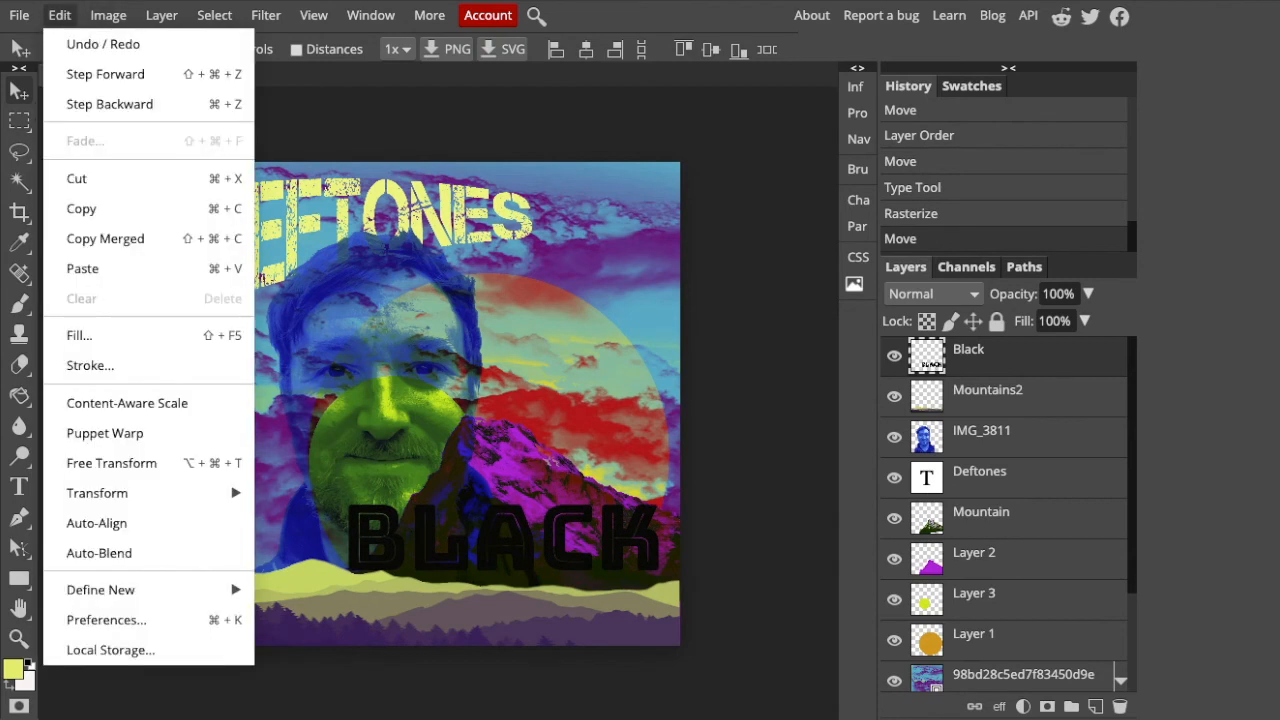
left_click(108, 460)
left_click_drag(349, 504, 426, 481)
left_click_drag(665, 524, 612, 541)
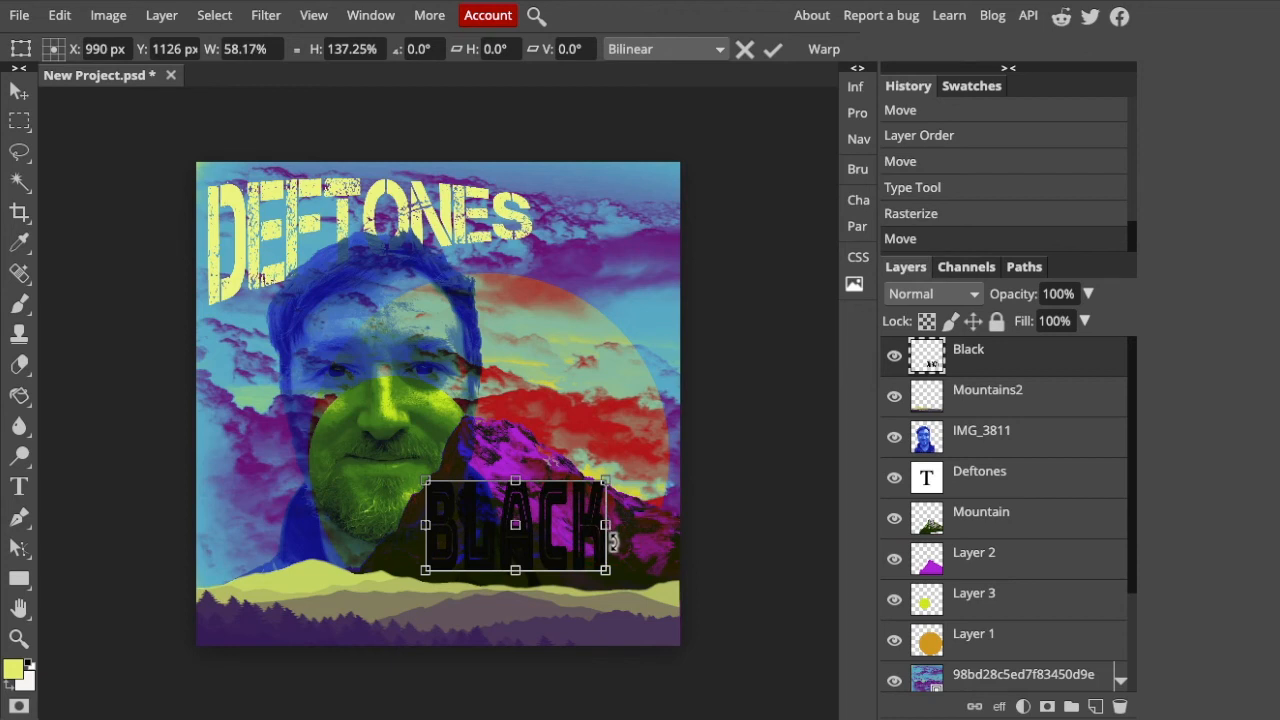
key("Return")
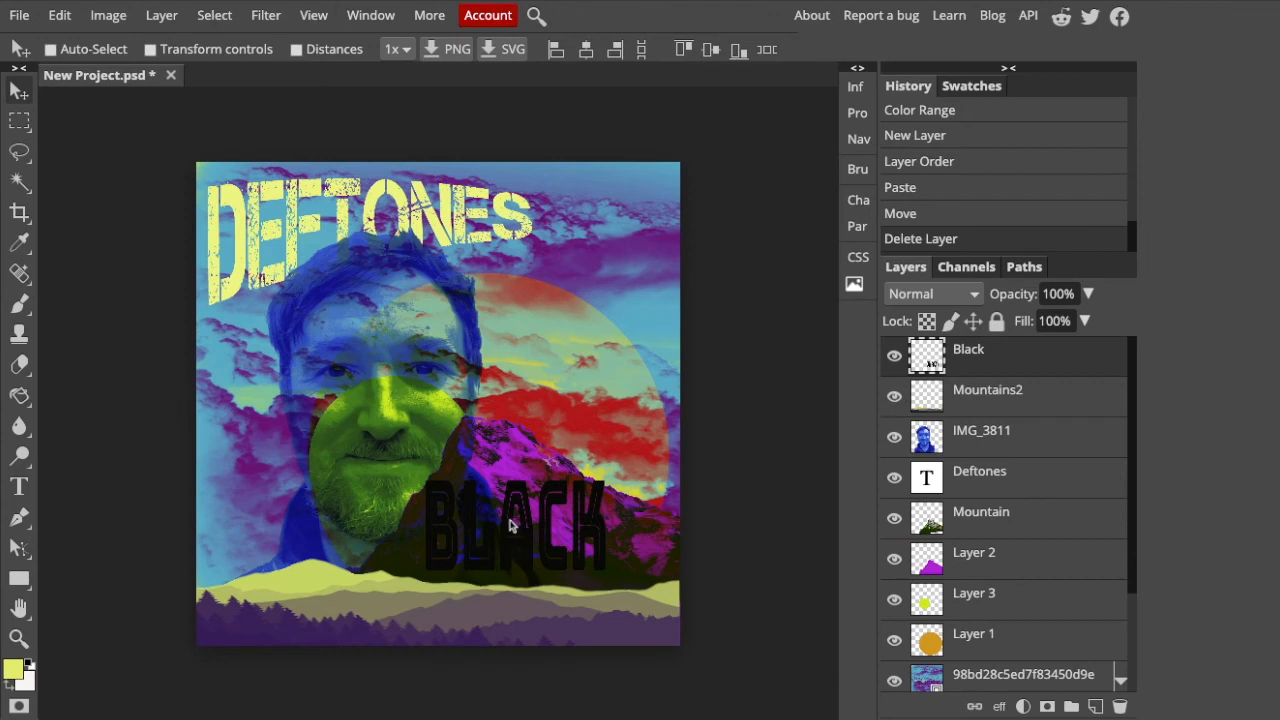
Step: Select all five letters of the Black word together with the Magic Wand at tolerance 40
left_click(24, 183)
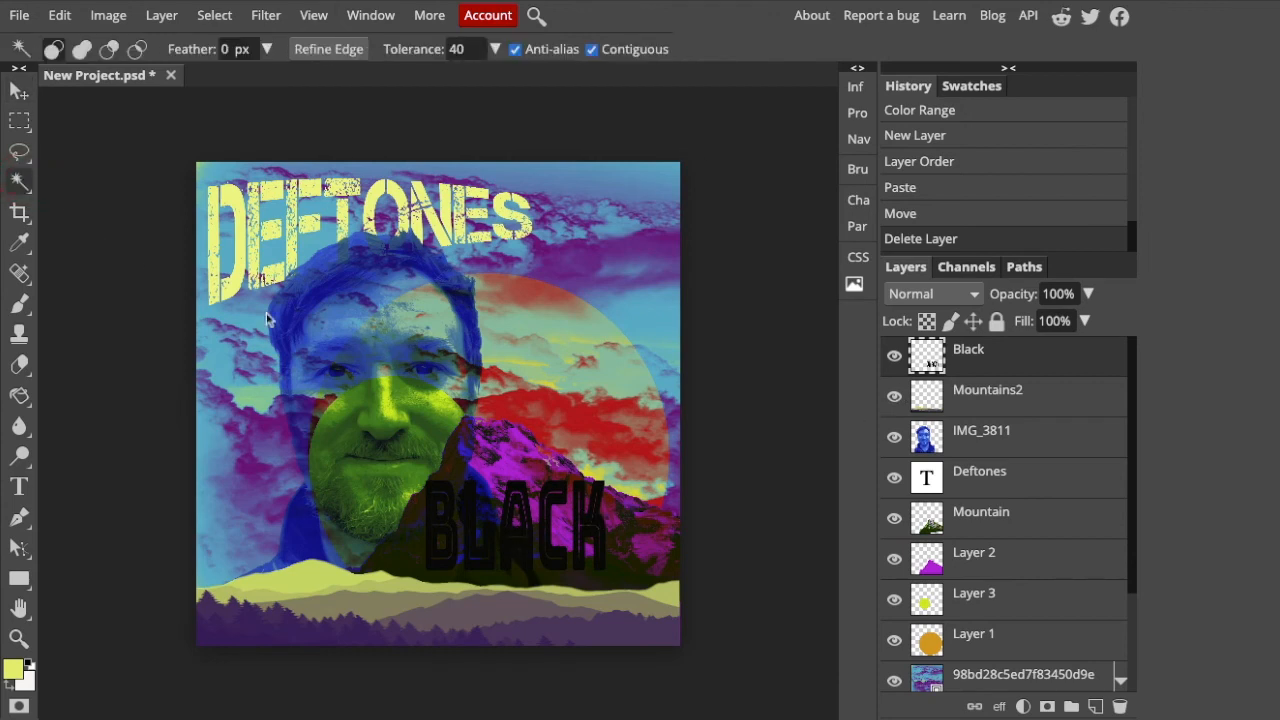
left_click(436, 494)
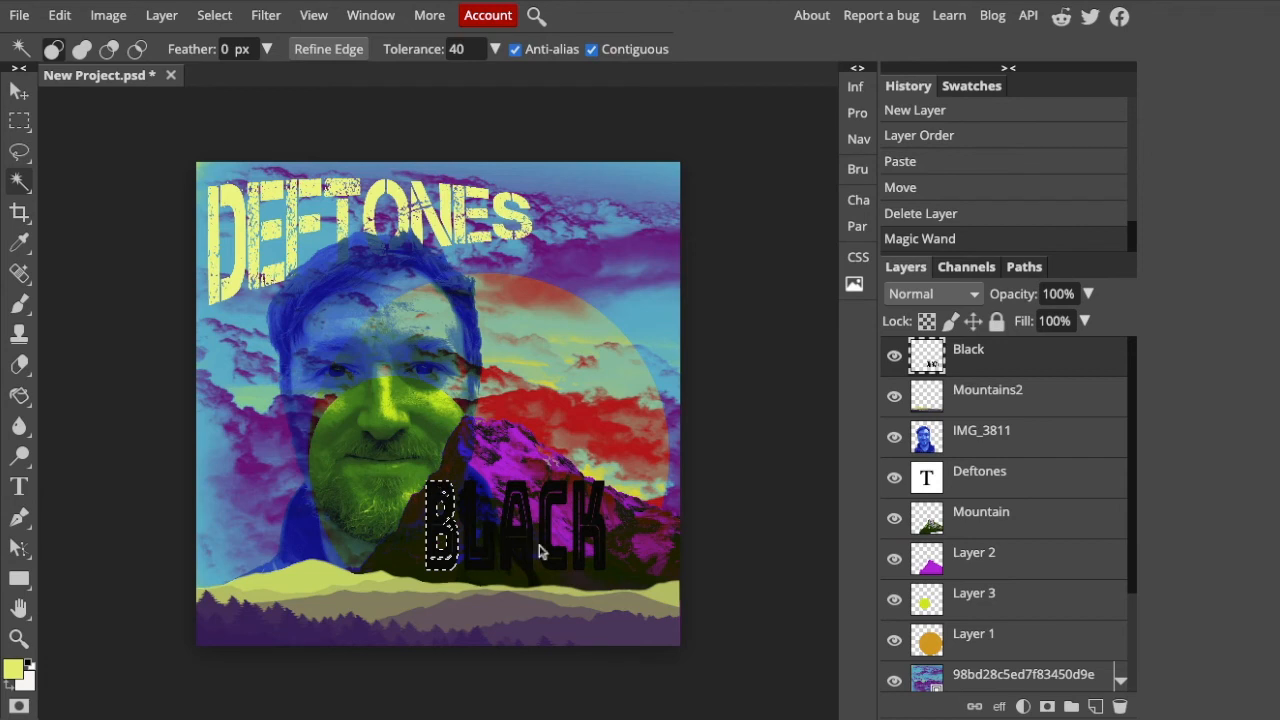
left_click(477, 500, "shift")
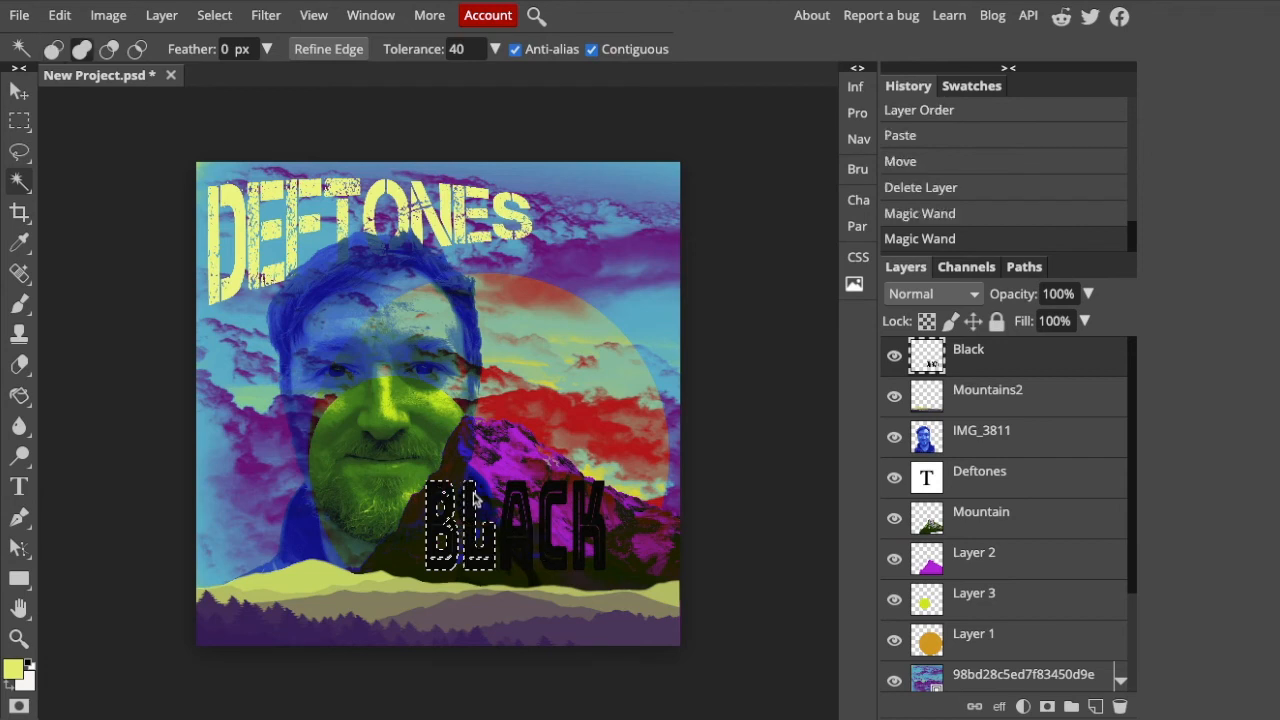
left_click(528, 500, "shift")
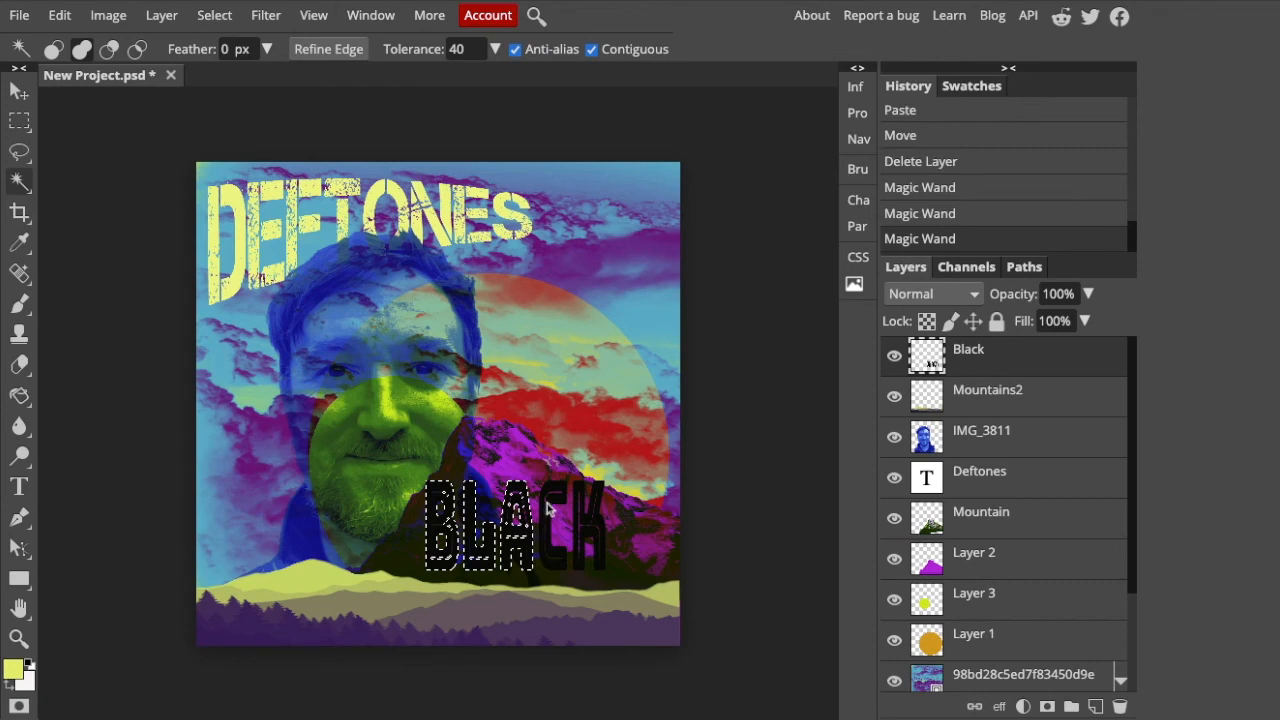
left_click(558, 505, "shift")
left_click(584, 494, "shift")
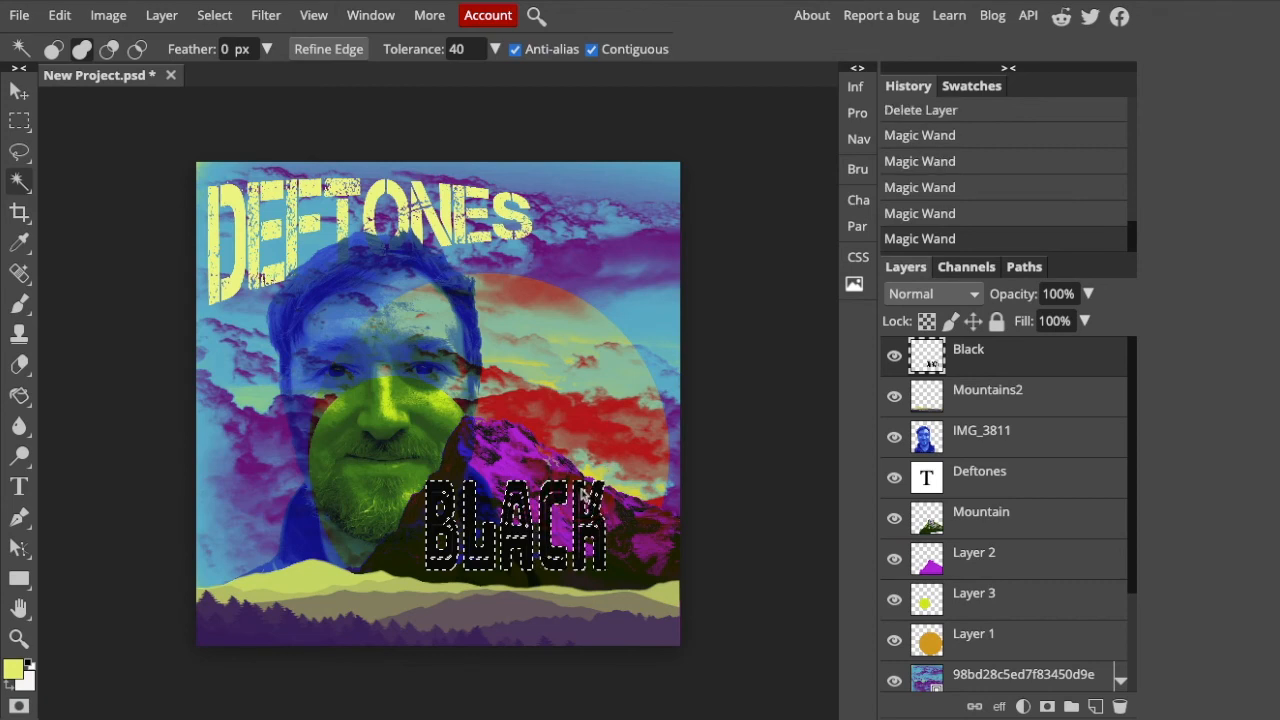
Step: Copy the letter-shaped area from the Mountain layer and paste it into a new layer placed above Mountains2
left_click(977, 524)
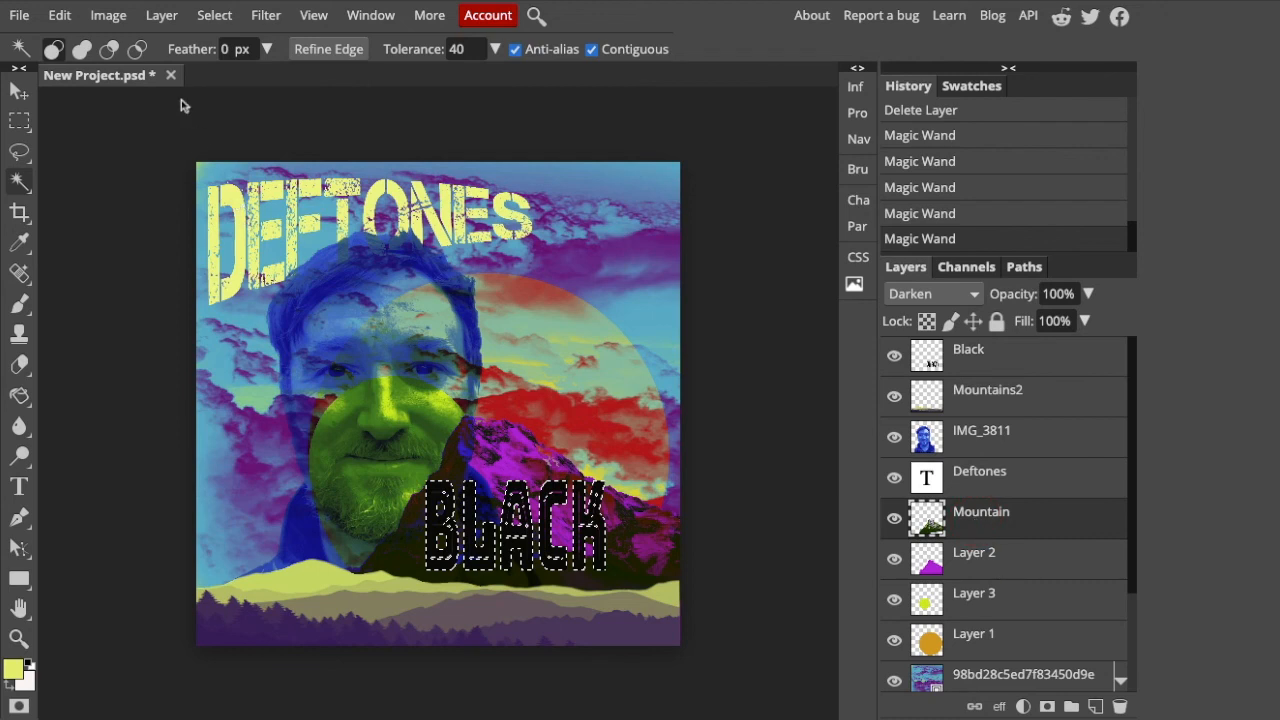
left_click(59, 15)
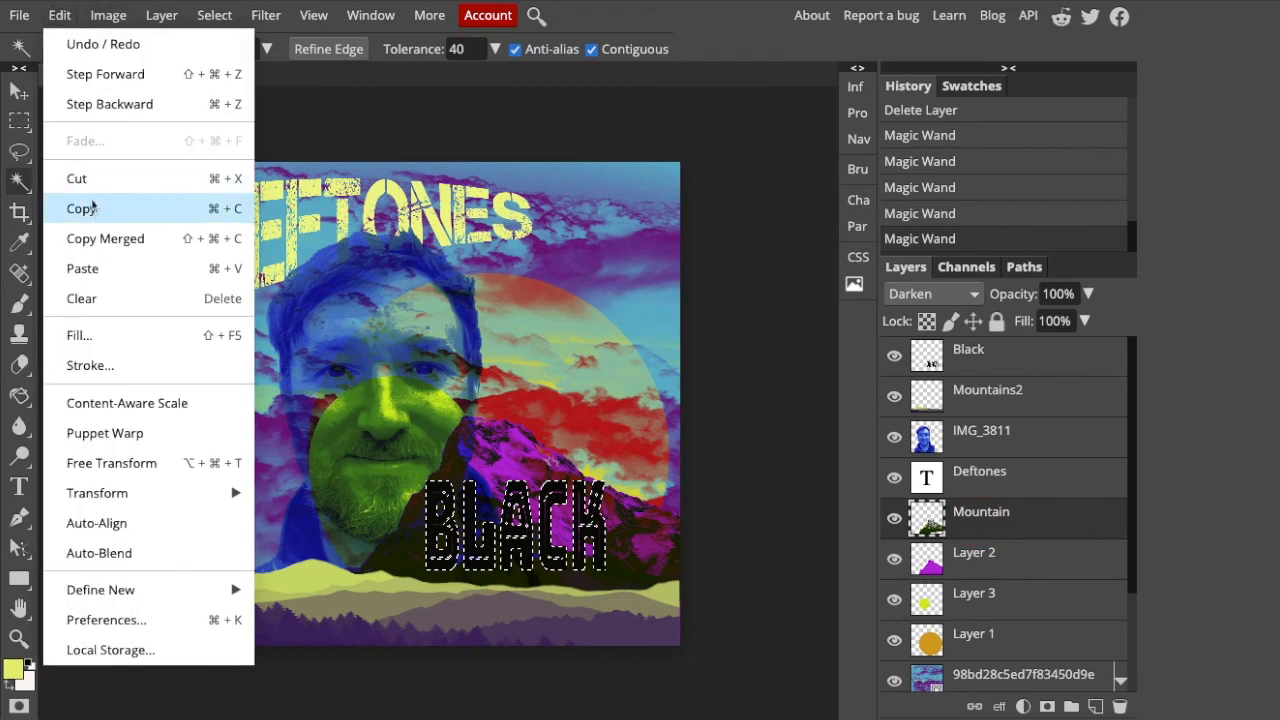
left_click(82, 208)
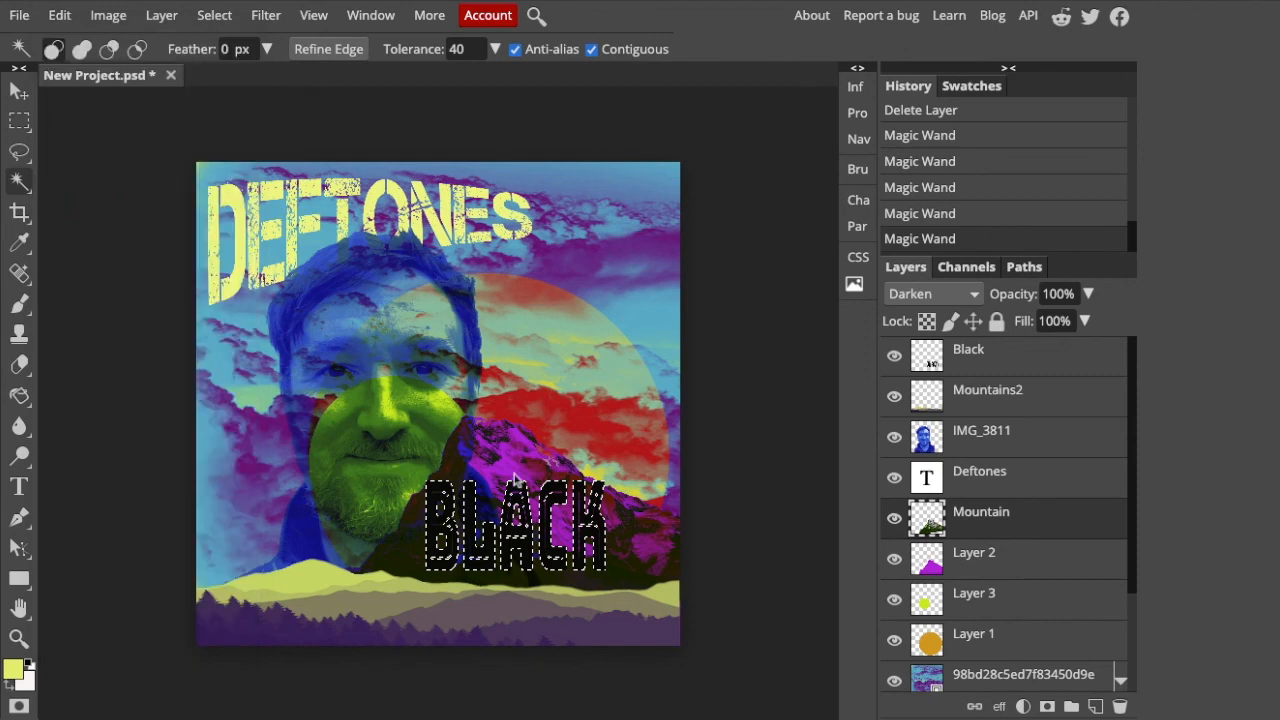
left_click(1096, 706)
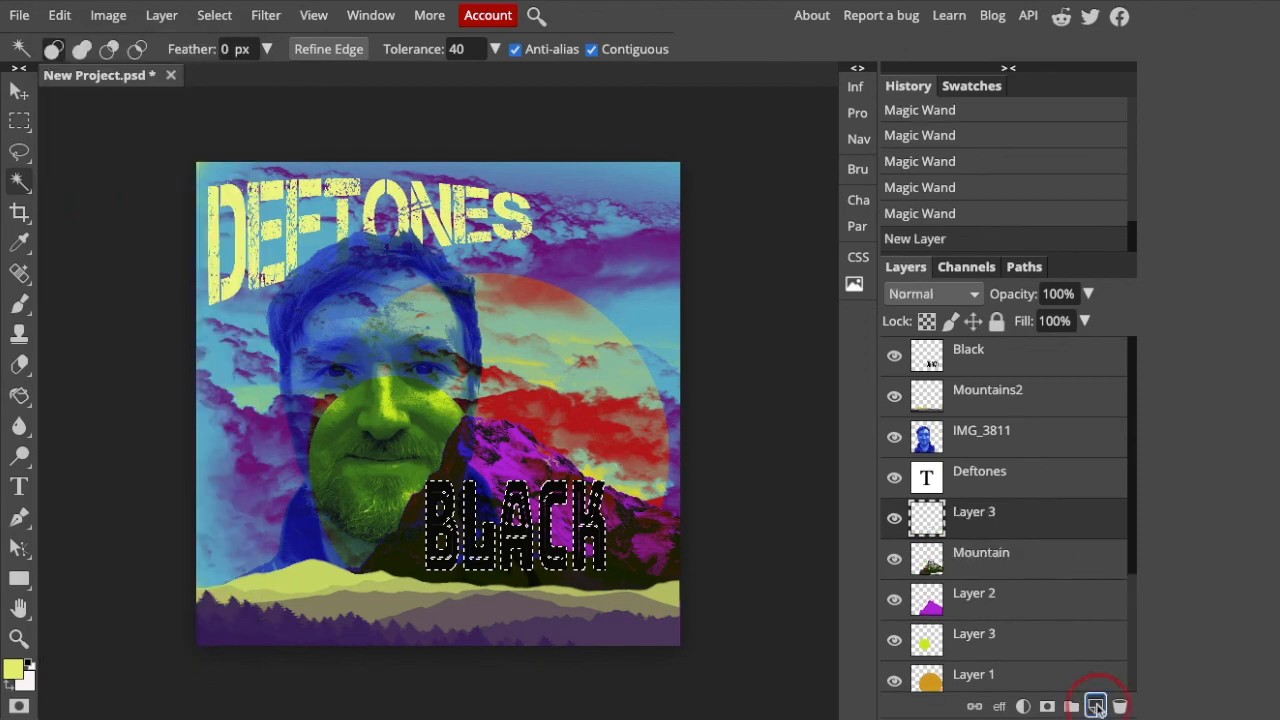
left_click_drag(1030, 521, 1031, 512)
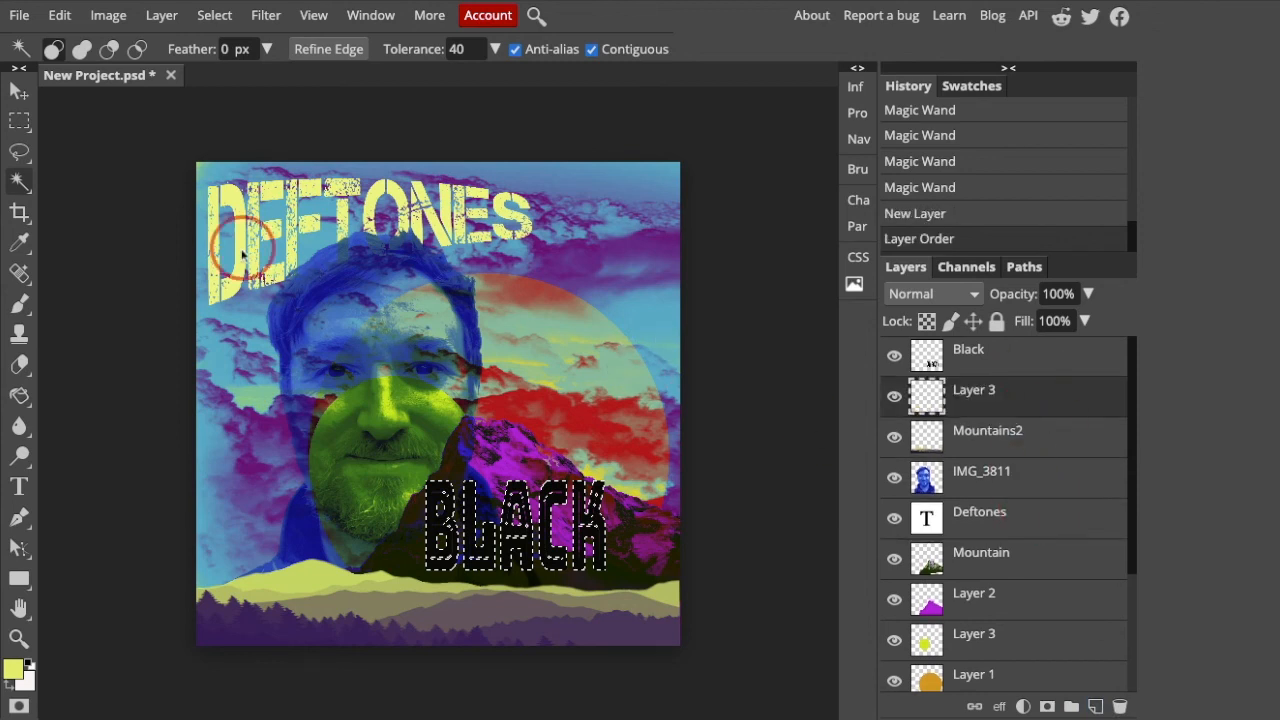
left_click(58, 16)
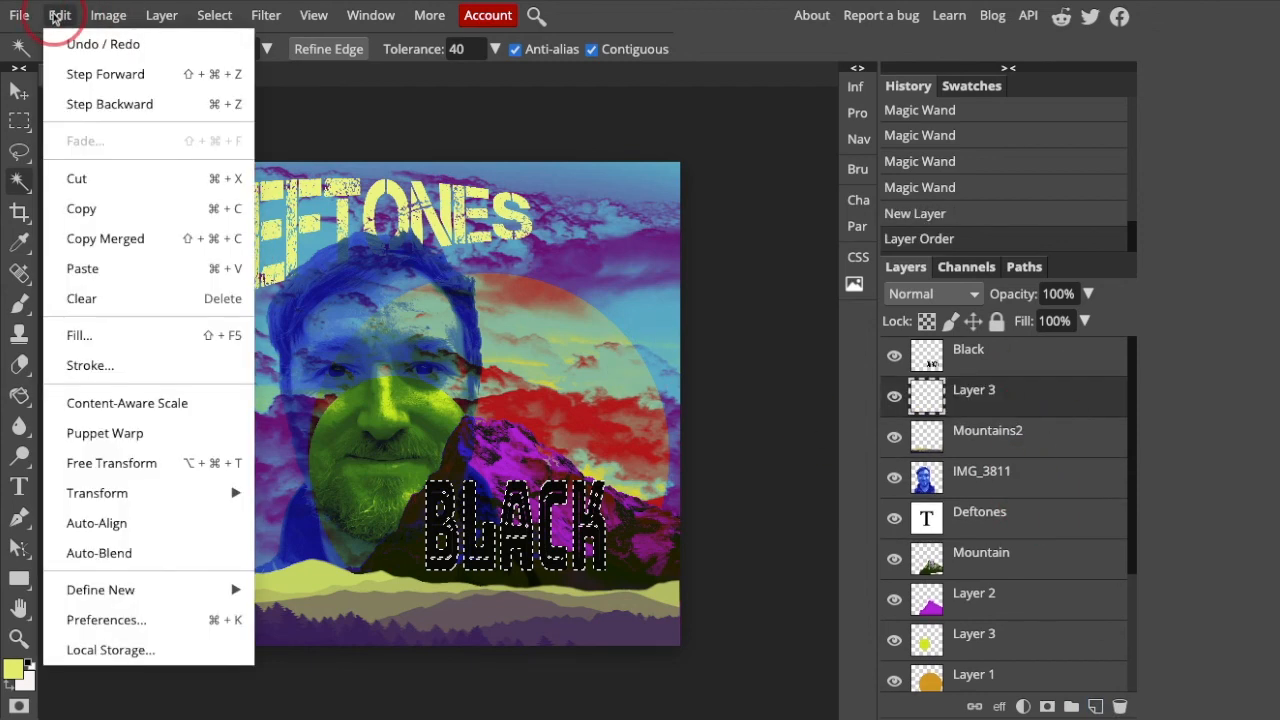
left_click(125, 268)
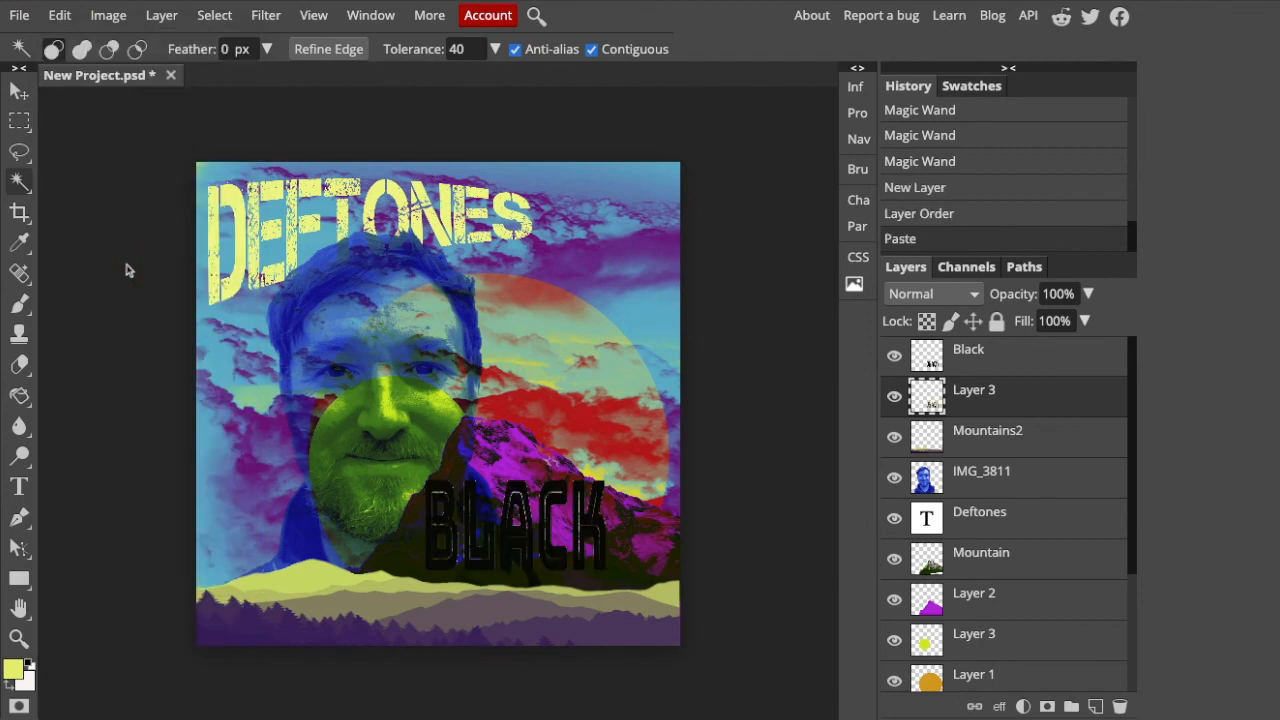
Step: Move the mountain-textured word down onto the foreground hills below the man's beard and hide the original Black layer
left_click(19, 90)
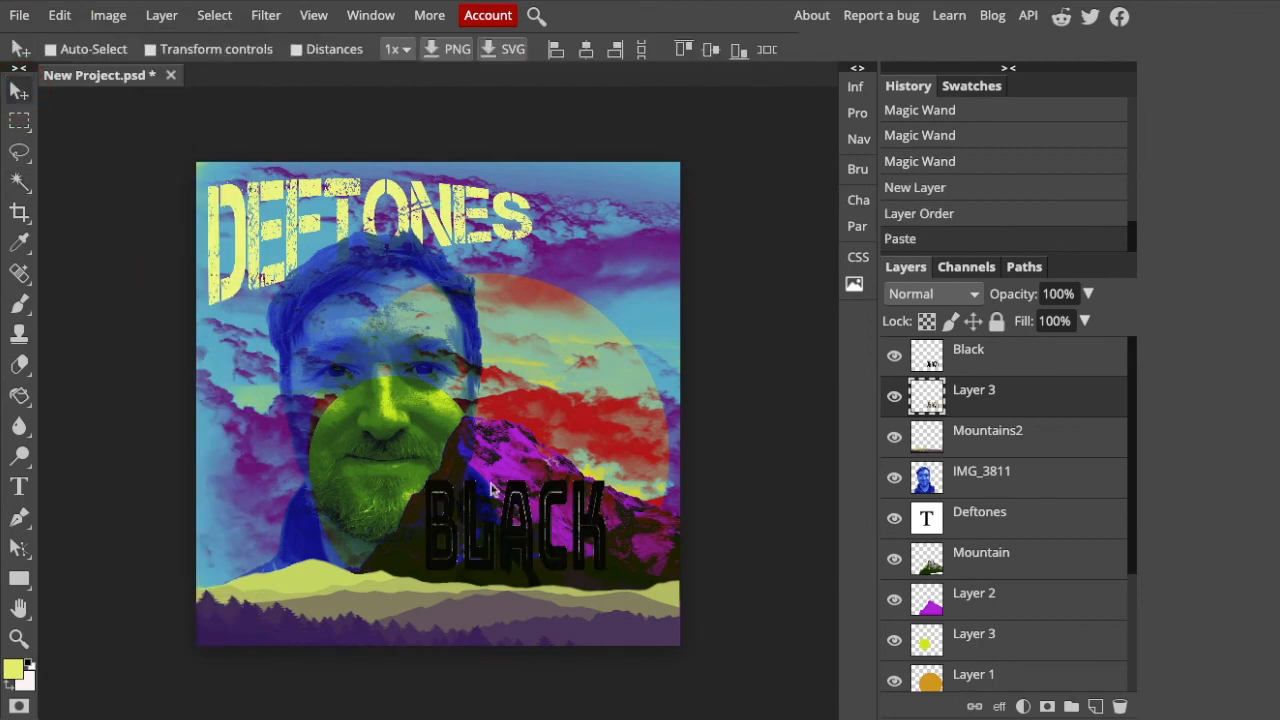
left_click_drag(446, 545, 318, 600)
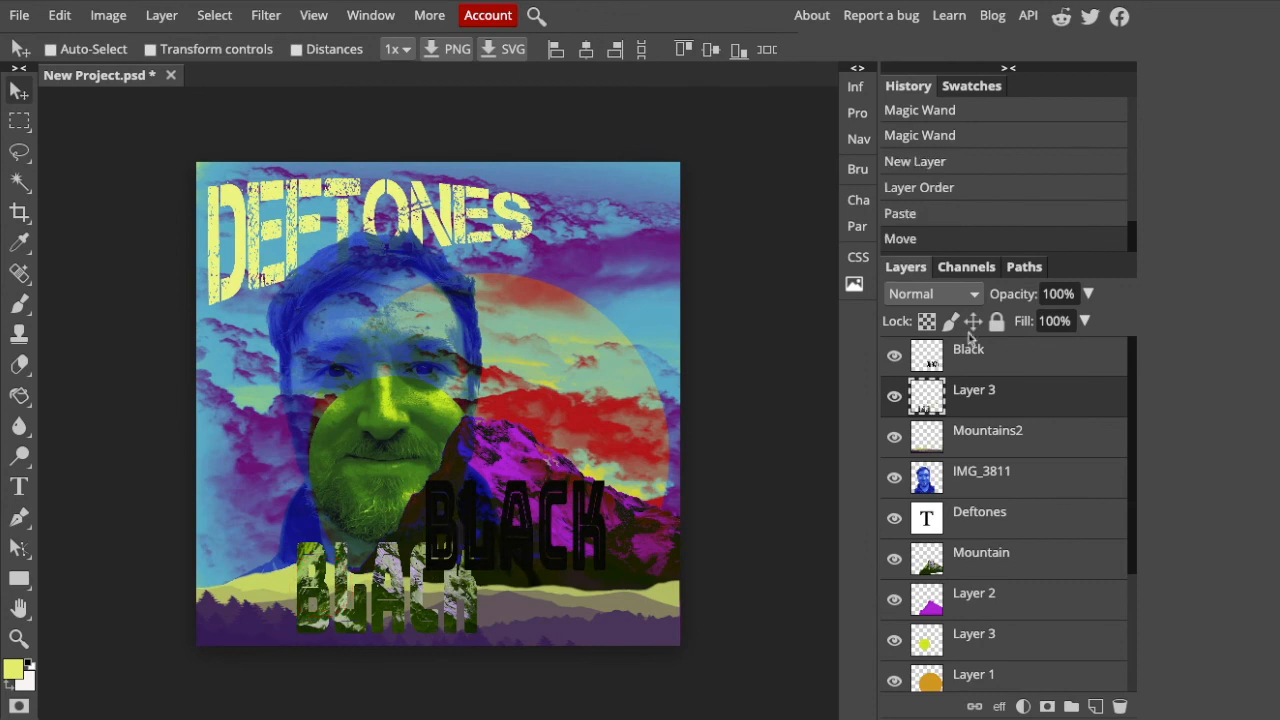
left_click(895, 356)
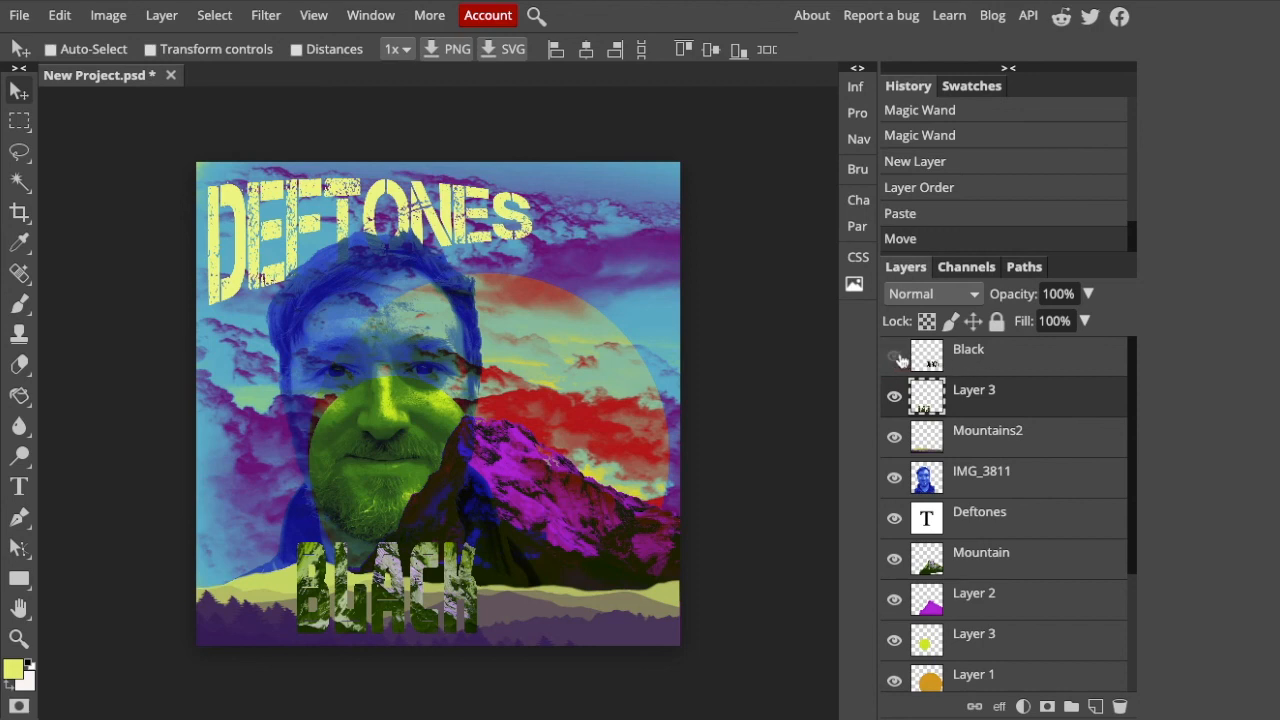
left_click_drag(426, 566, 403, 562)
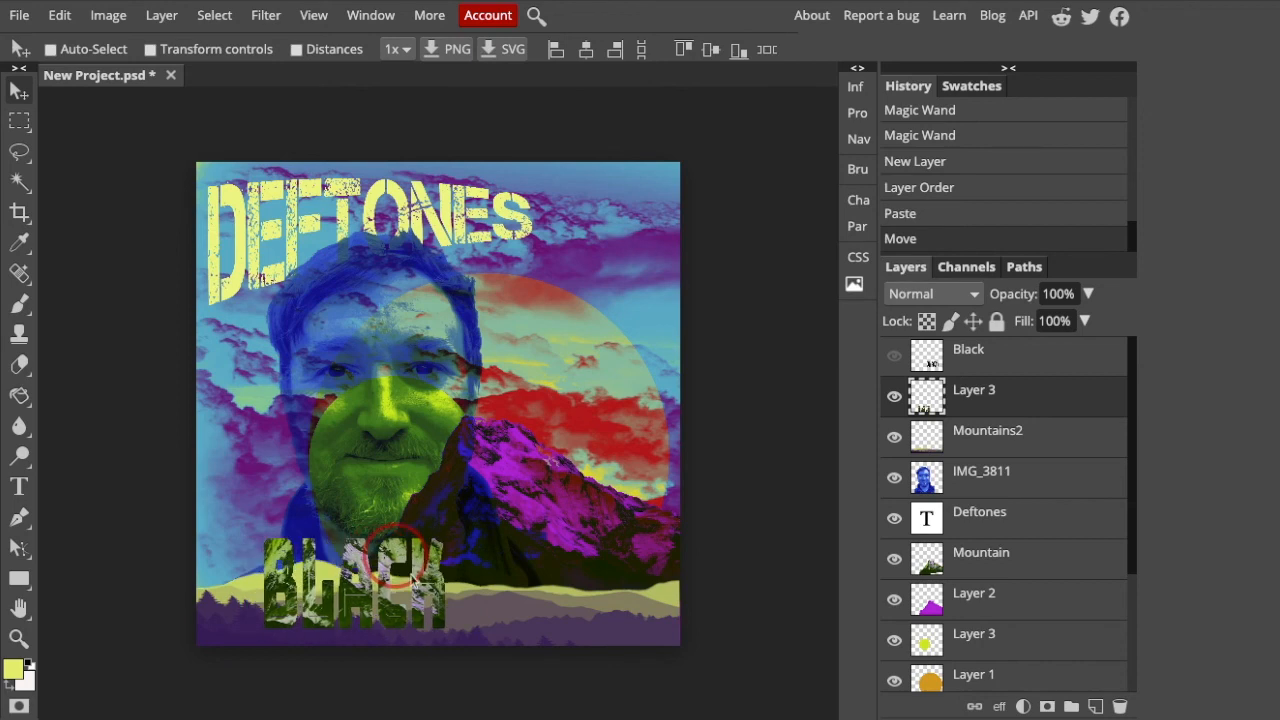
Step: Free-transform the textured word wider and taller so it spans most of the poster's lower area, and apply it
left_click(59, 15)
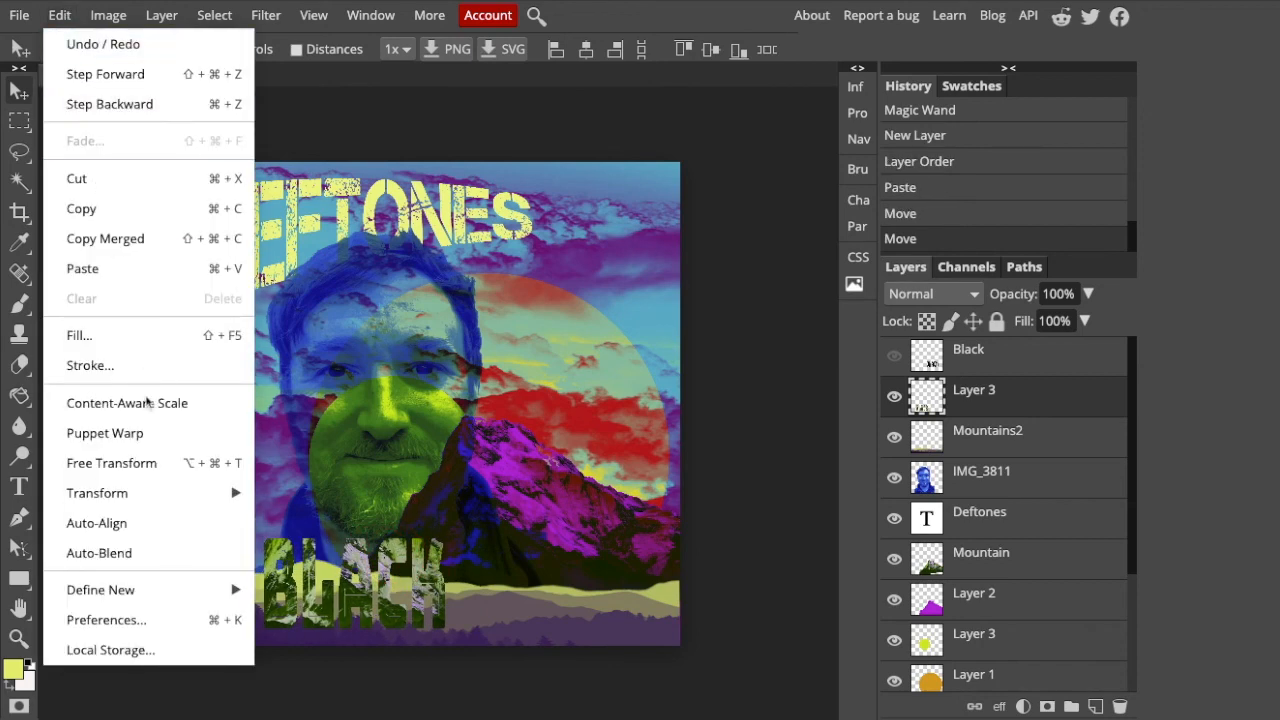
left_click(150, 464)
left_click_drag(444, 584, 653, 596)
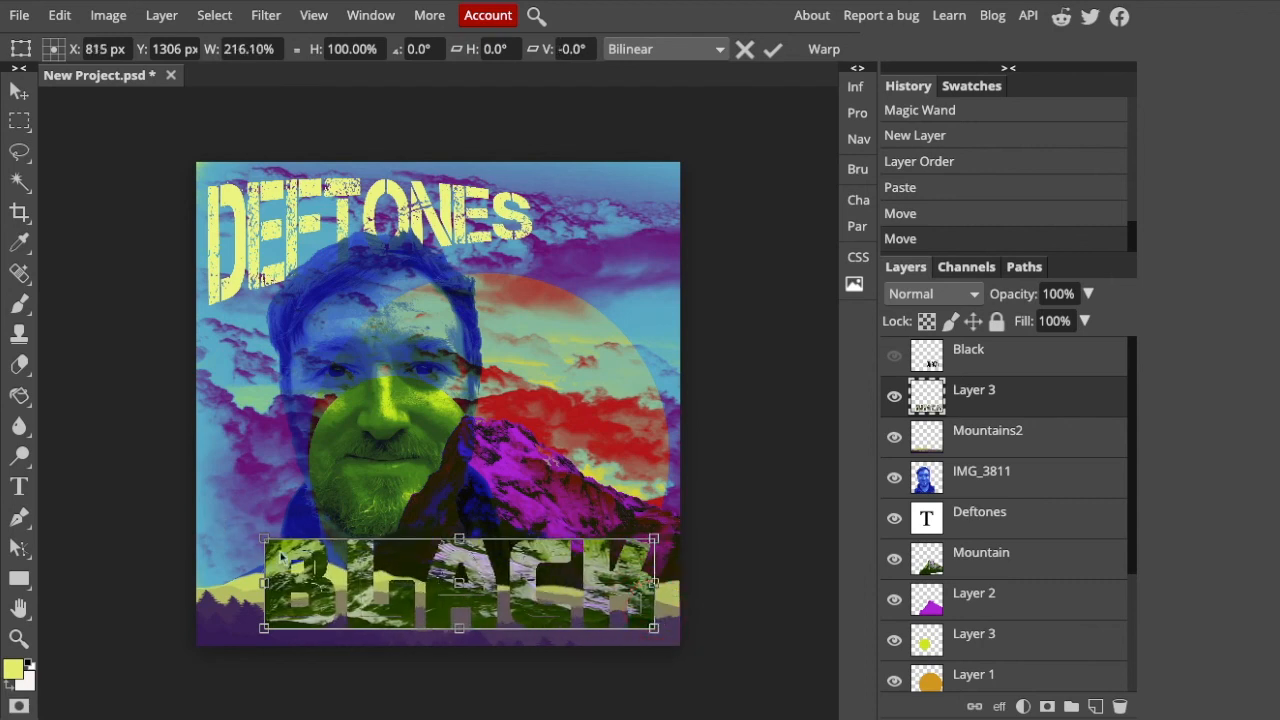
left_click_drag(263, 539, 236, 513)
key("Return")
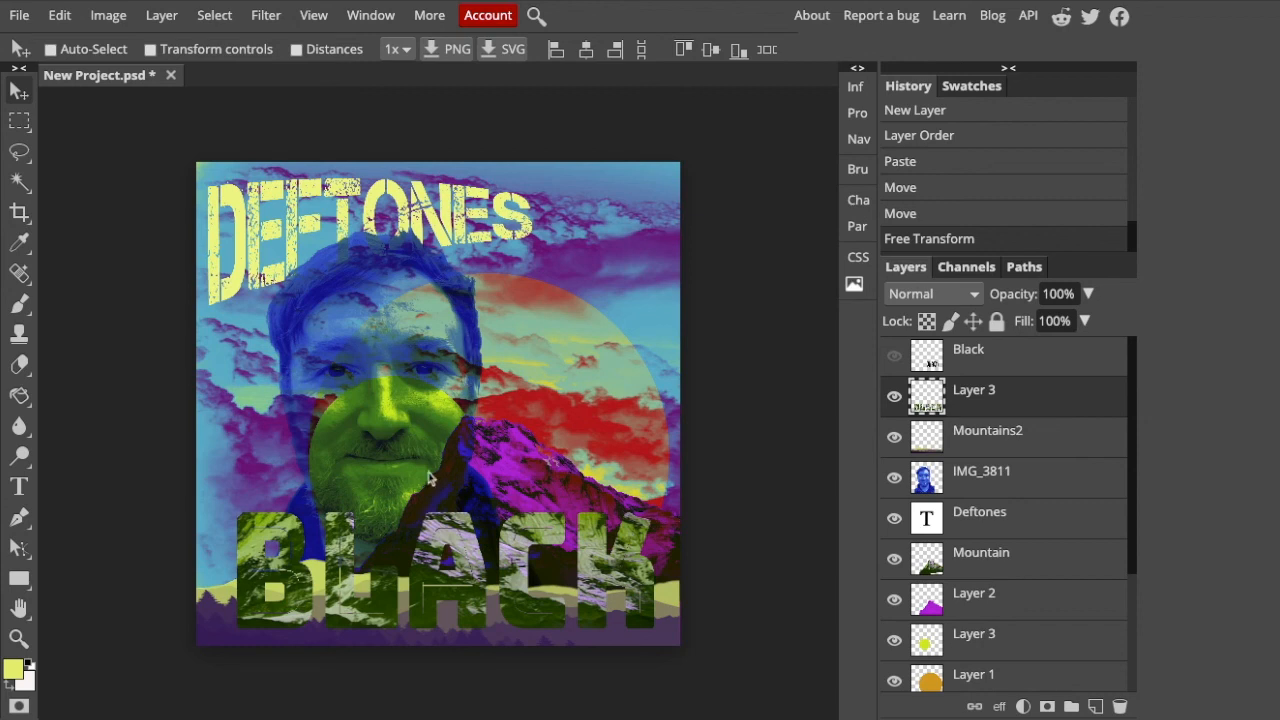
Step: Hide the IMG_3811 portrait layer
left_click(893, 478)
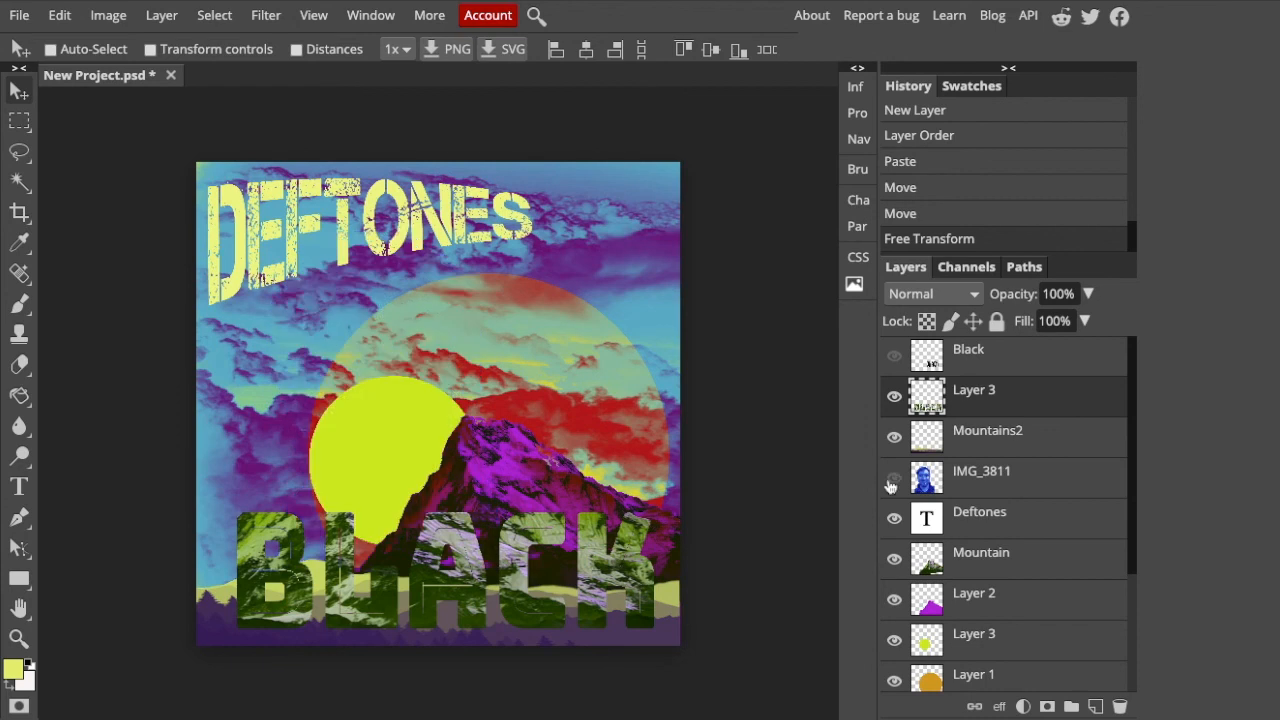